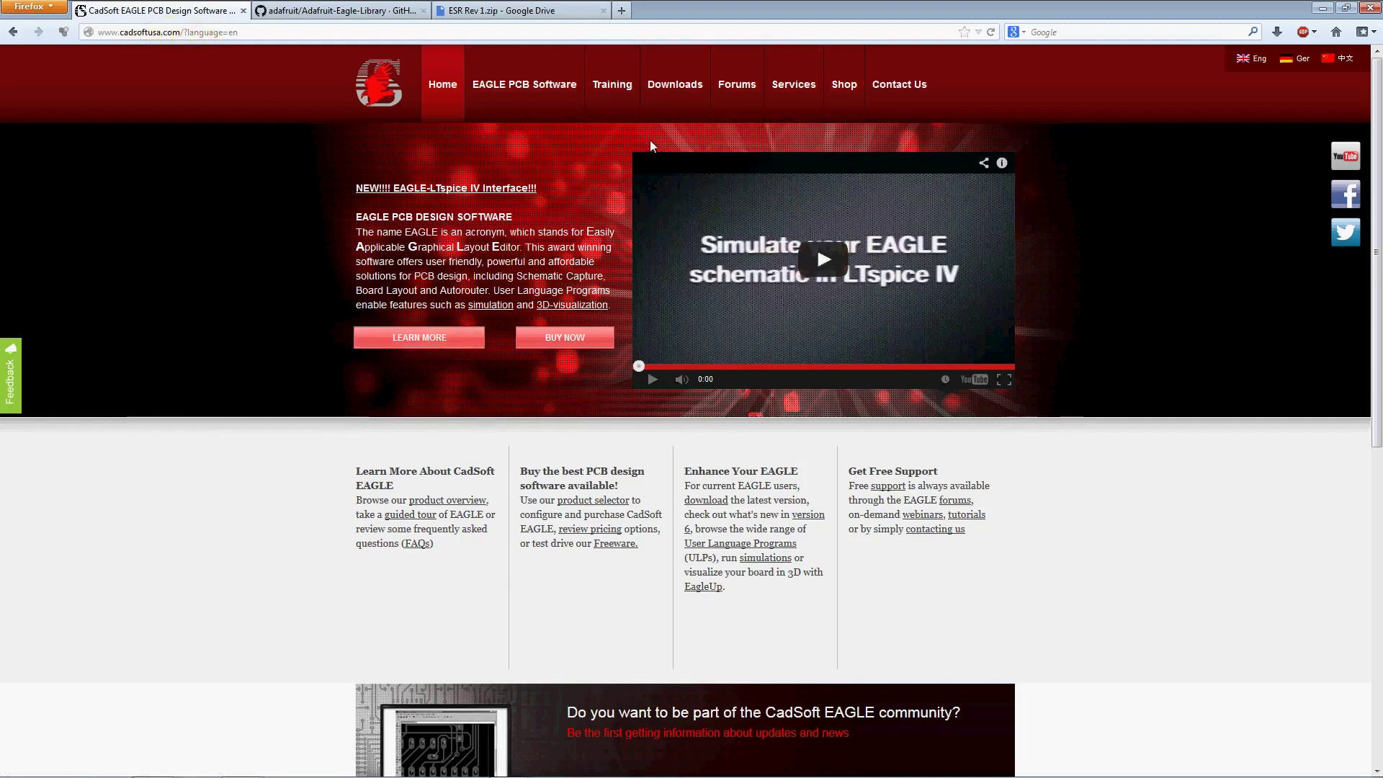
# Open the EAGLE Downloads page from the CadSoft site's Downloads menu
pyautogui.moveTo(677, 85)
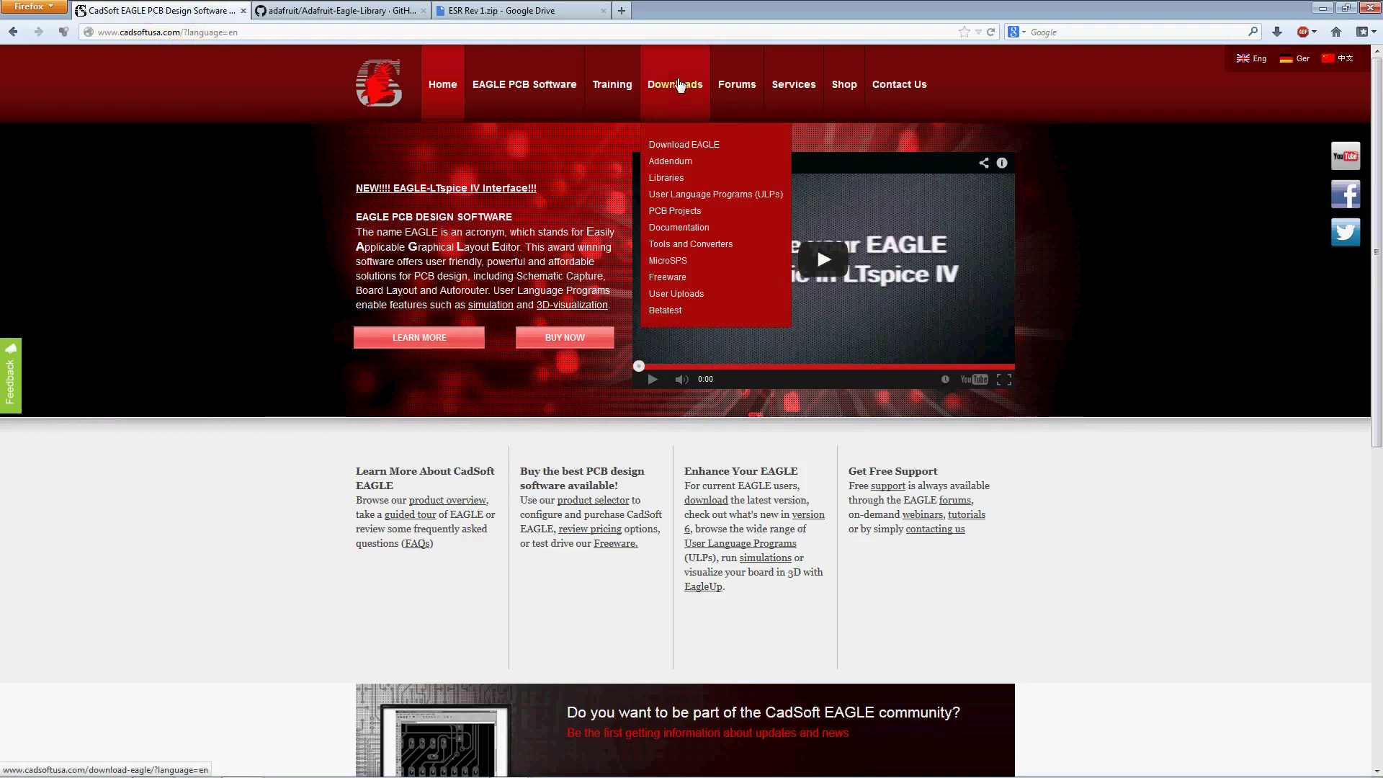
pyautogui.click(678, 147)
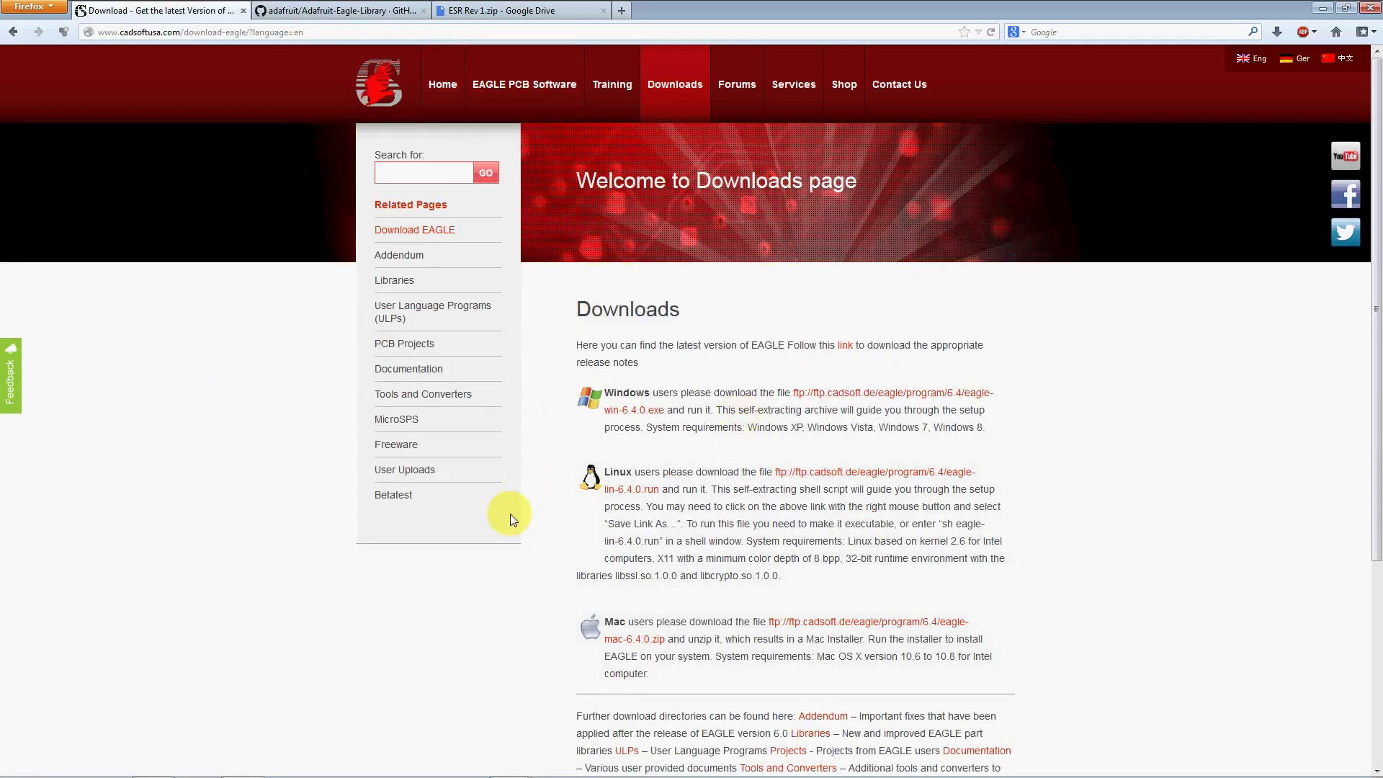
# Read the Freeware page on EAGLE Light's limits: 100 x 80 mm, two layers, one sheet
pyautogui.click(401, 451)
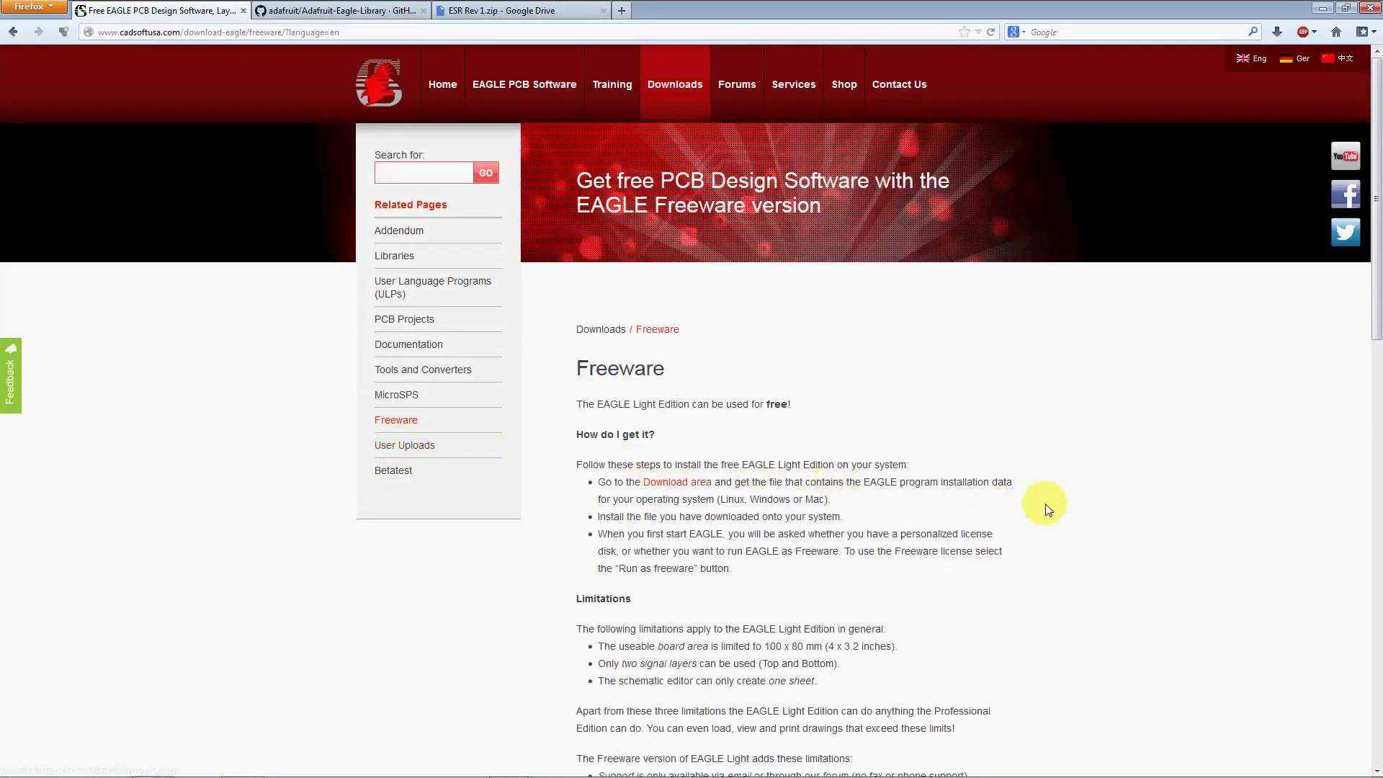
pyautogui.scroll(-2, 1185, 511)
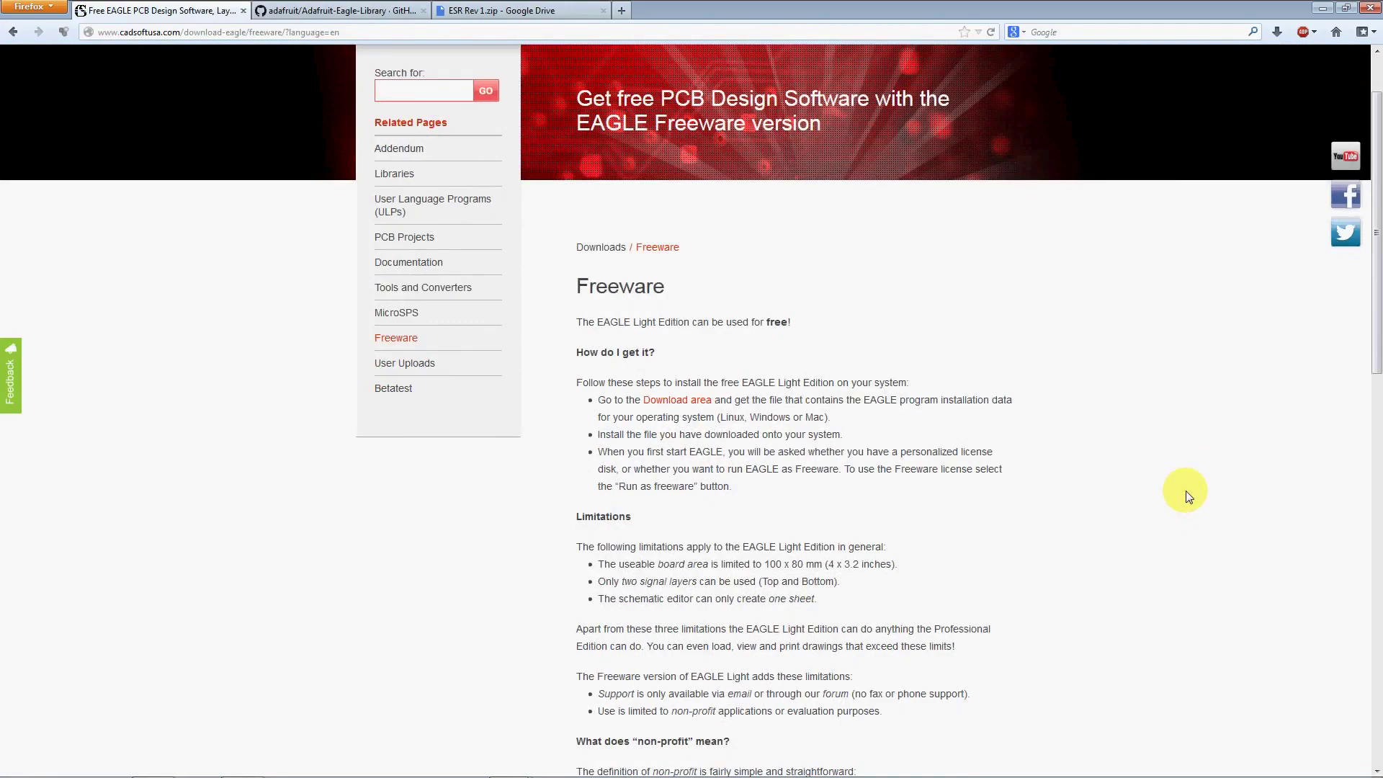
pyautogui.scroll(-3, 918, 481)
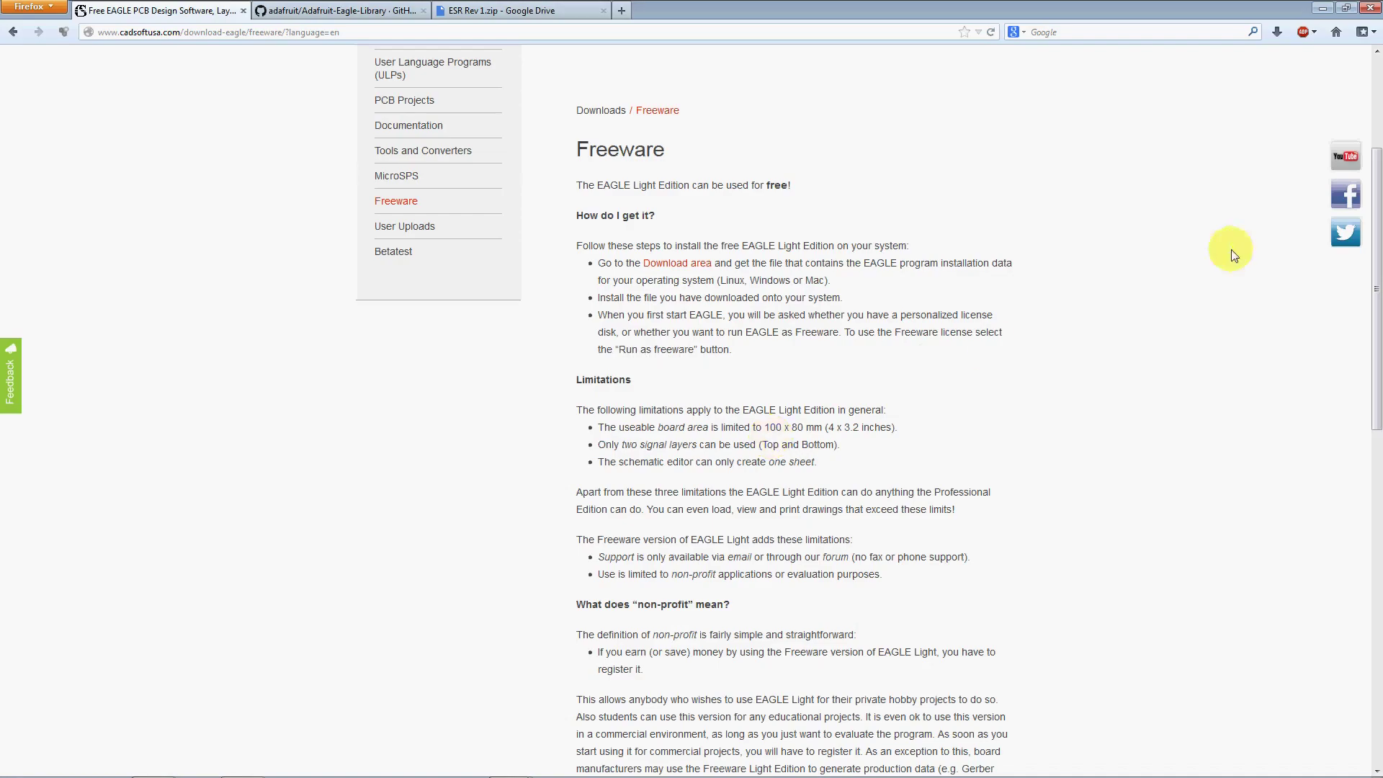
pyautogui.scroll(5, 1058, 432)
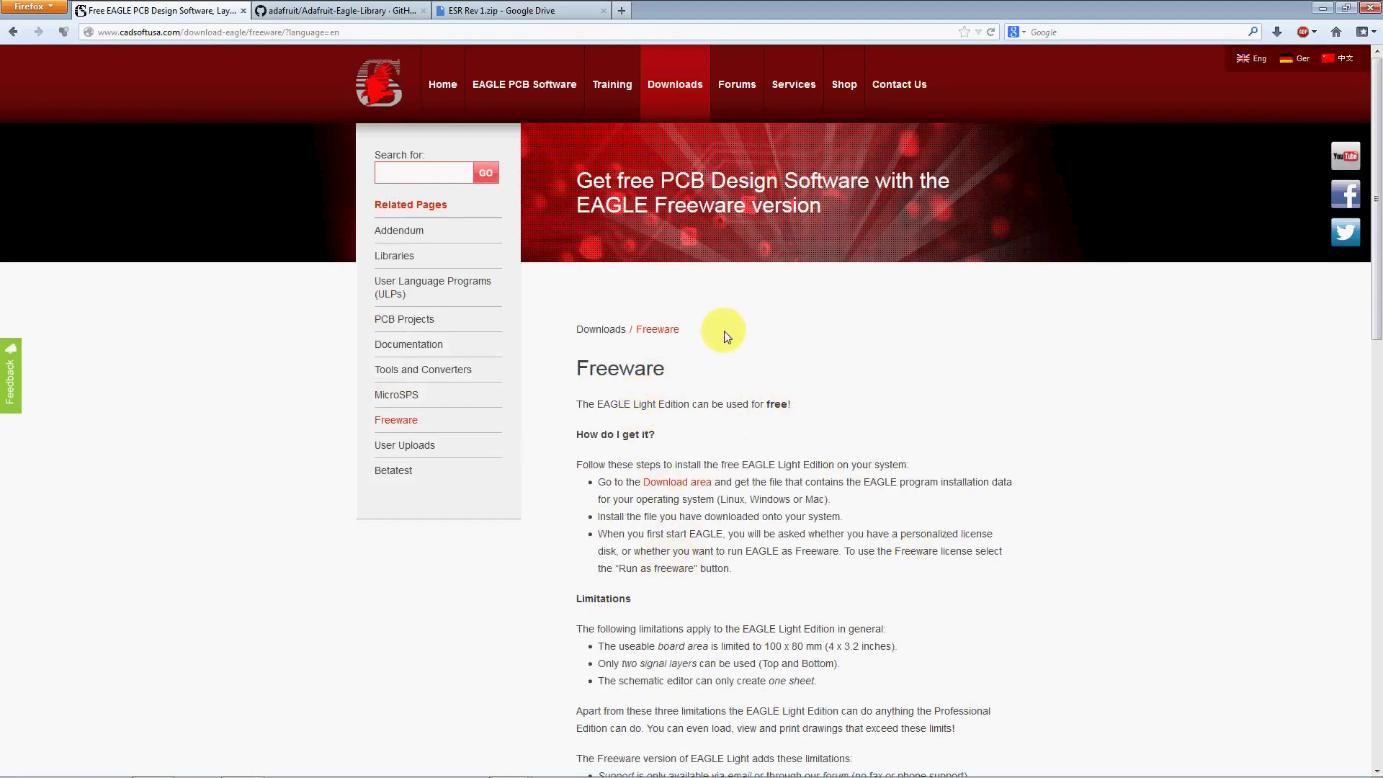
# Return to EAGLE Downloads and start the eagle-win-6.4.0.exe download, then cancel saving it
pyautogui.moveTo(692, 111)
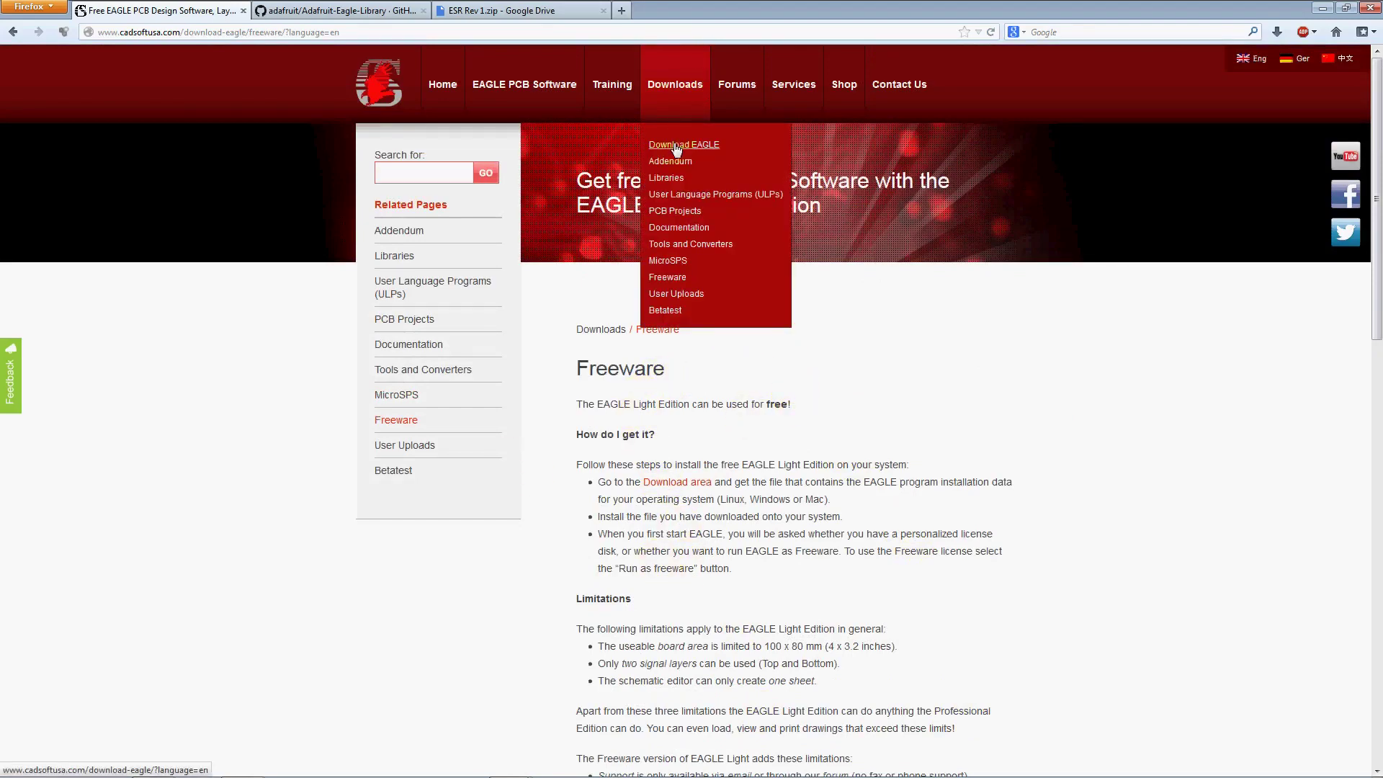
pyautogui.click(676, 146)
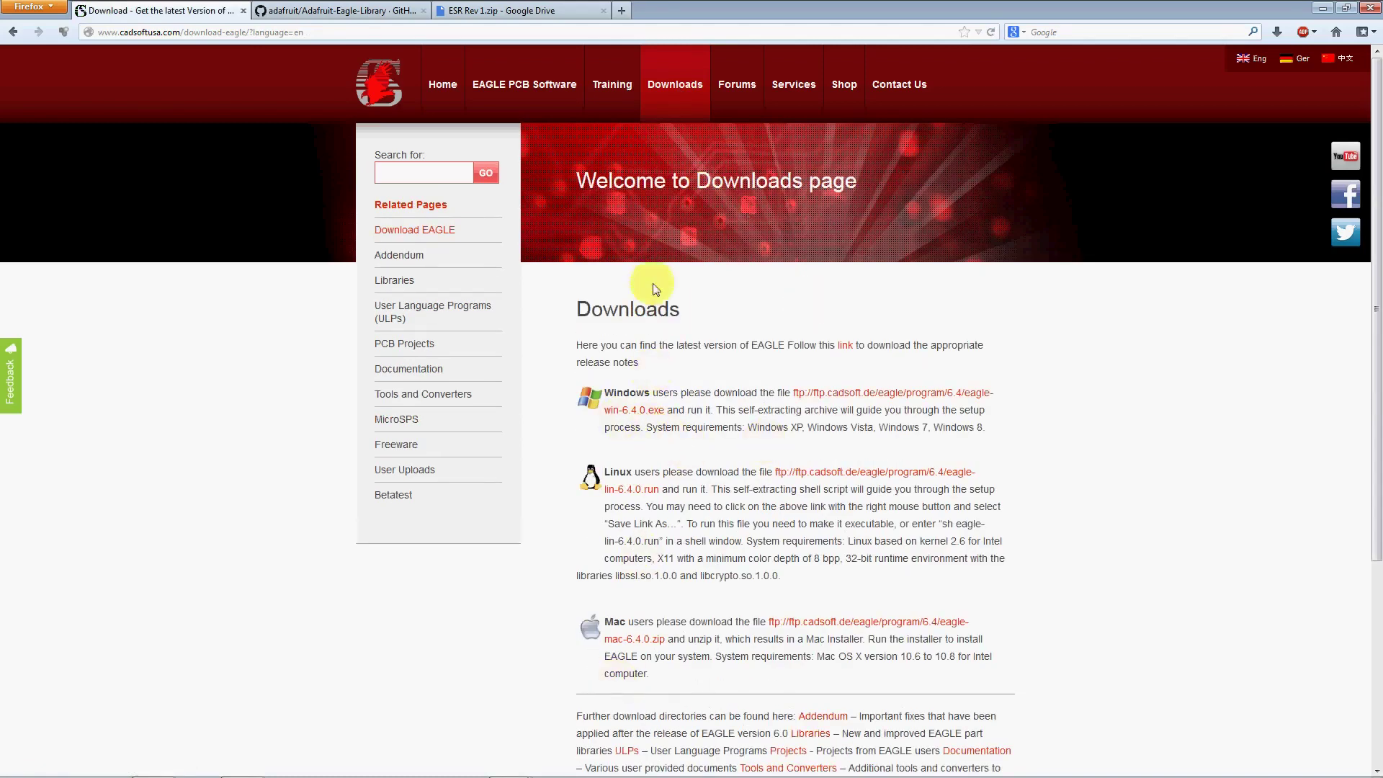
pyautogui.click(882, 398)
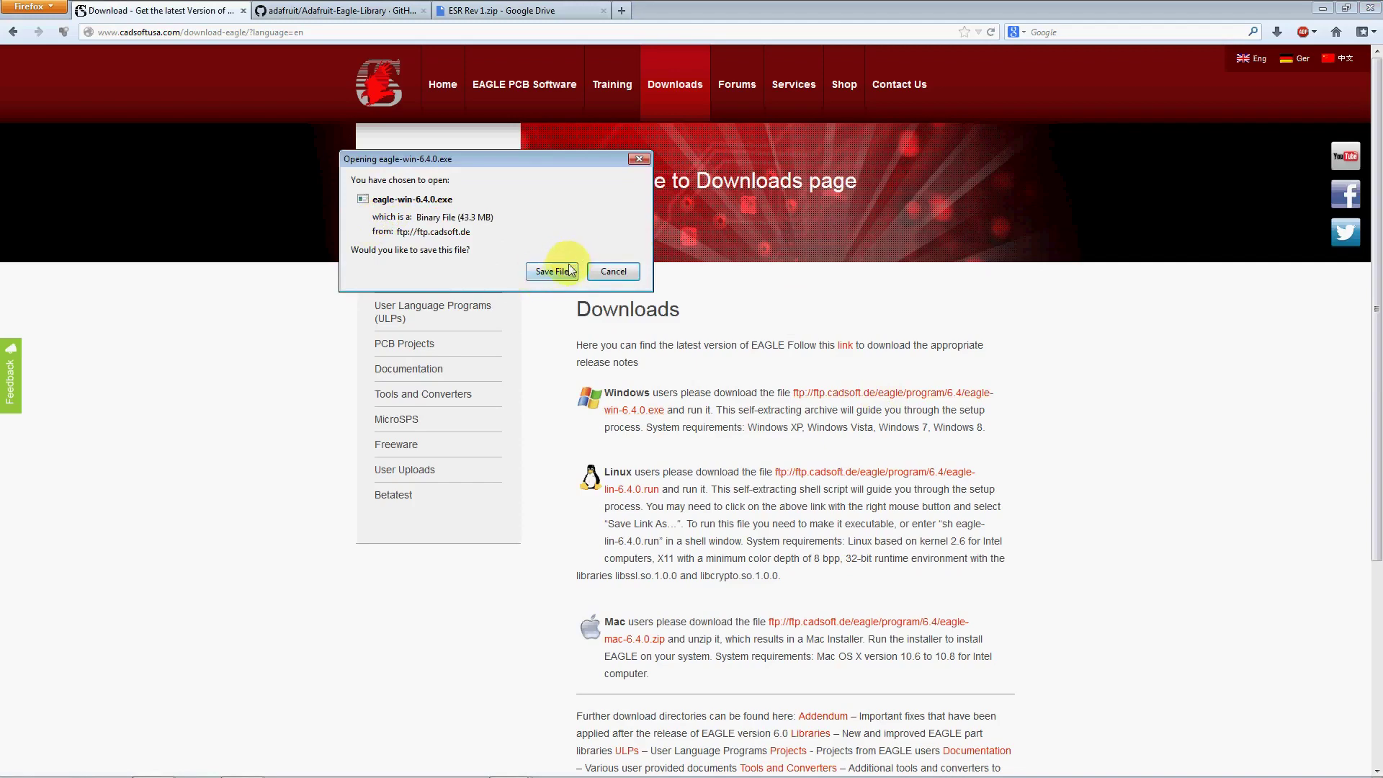
pyautogui.click(613, 274)
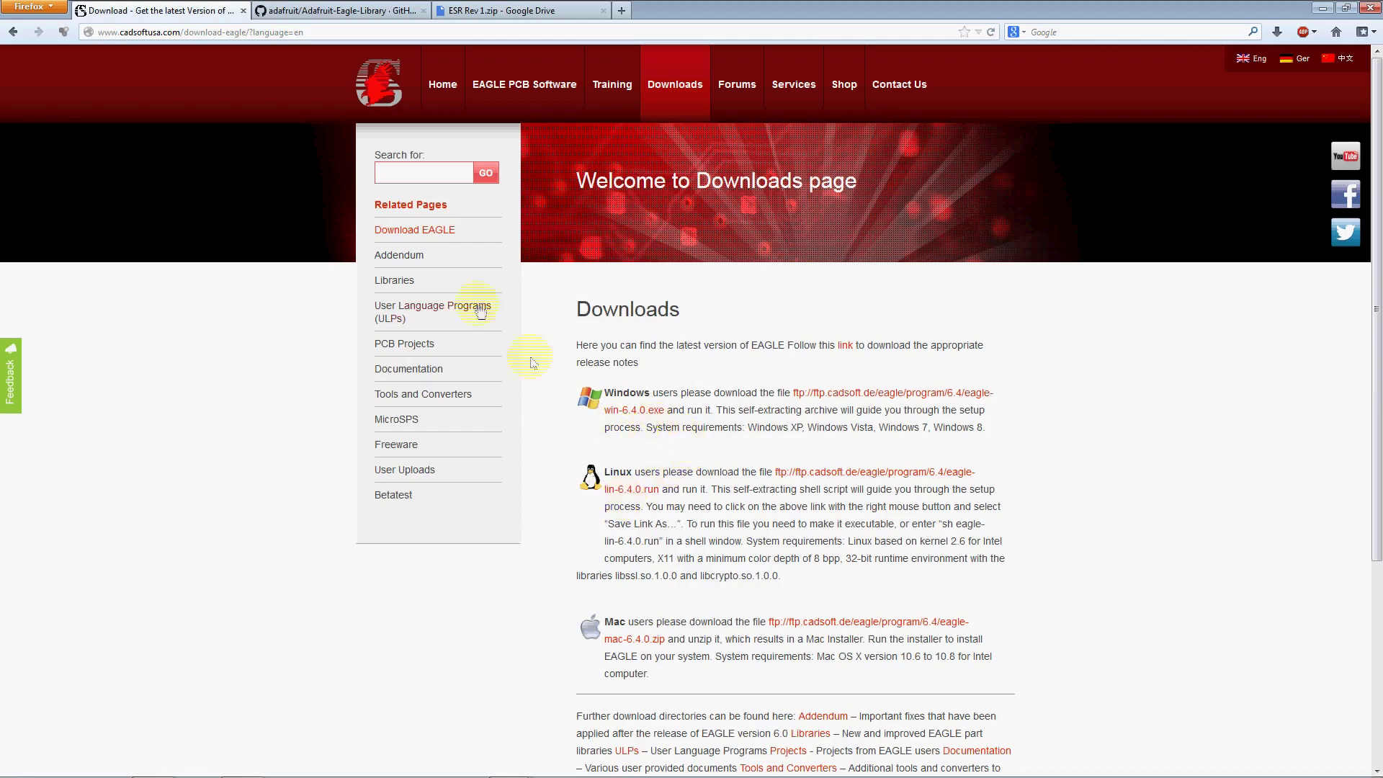
# Search Google for 'adafruit eagle cad' from the GitHub tab
pyautogui.click(326, 11)
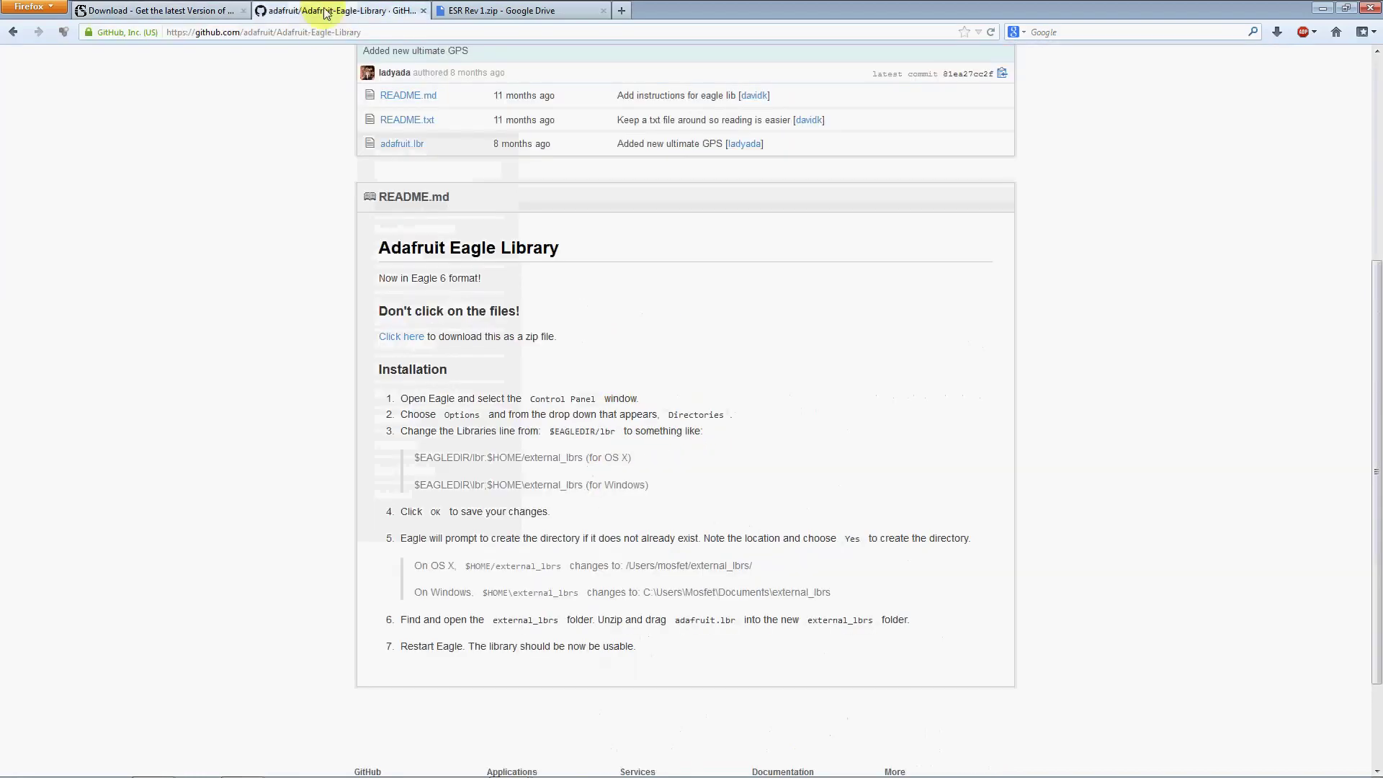
pyautogui.moveTo(1378, 361); pyautogui.dragTo(1377, 160)
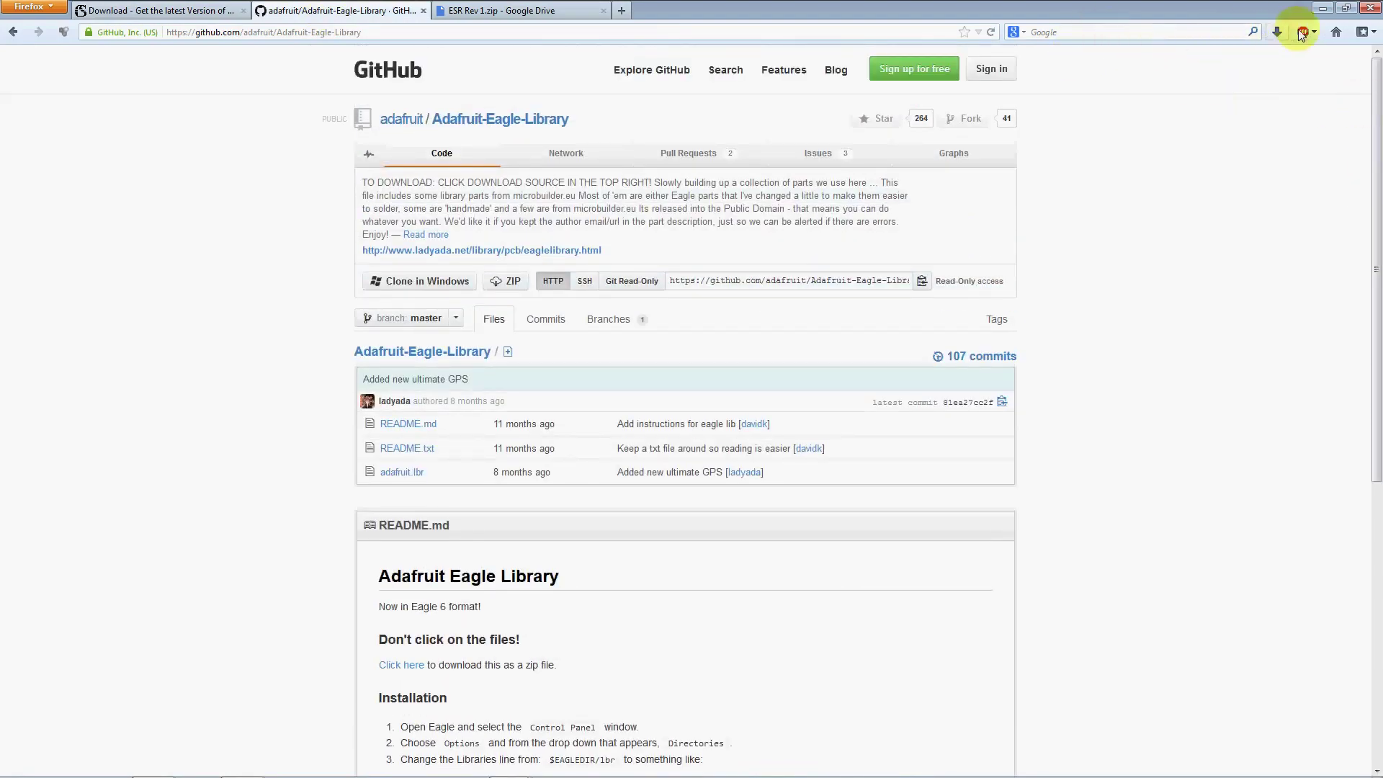
pyautogui.click(1336, 31)
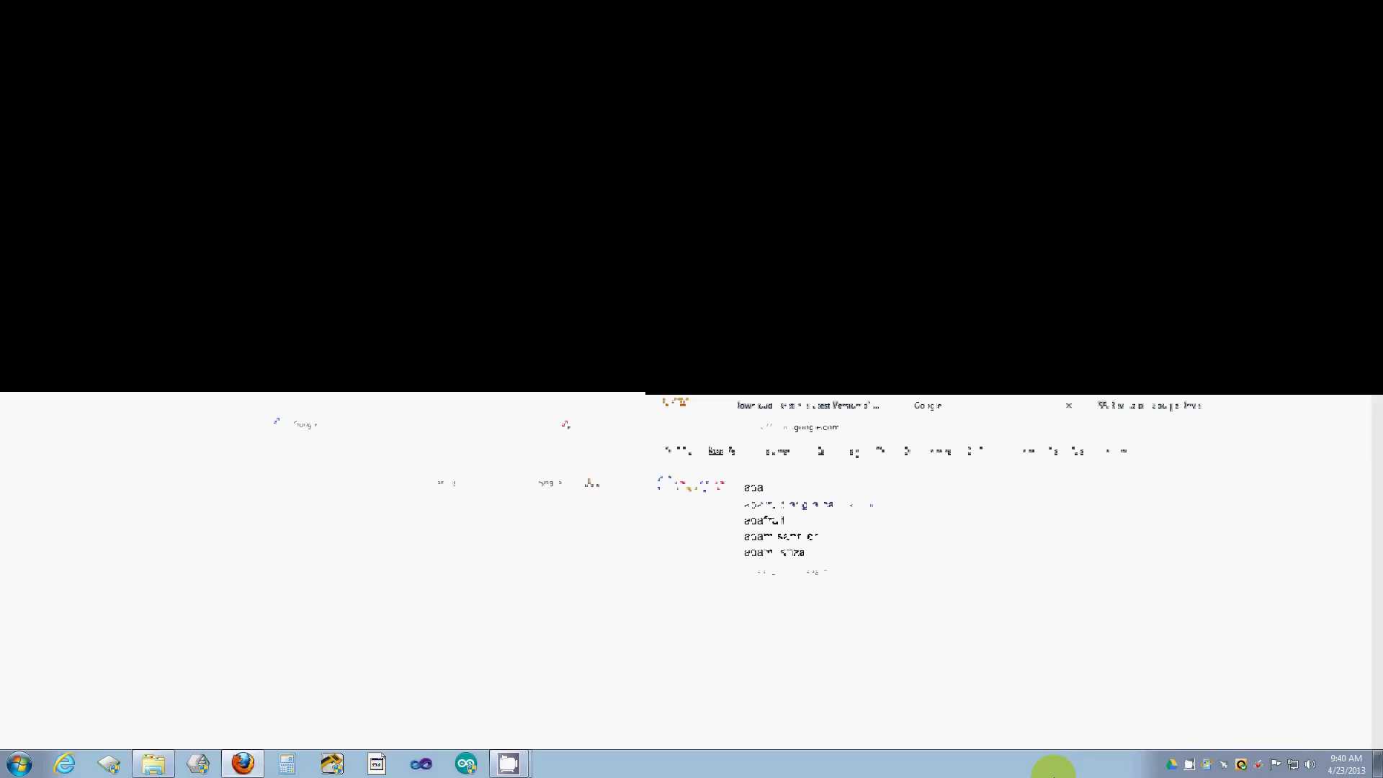
pyautogui.press('Down')
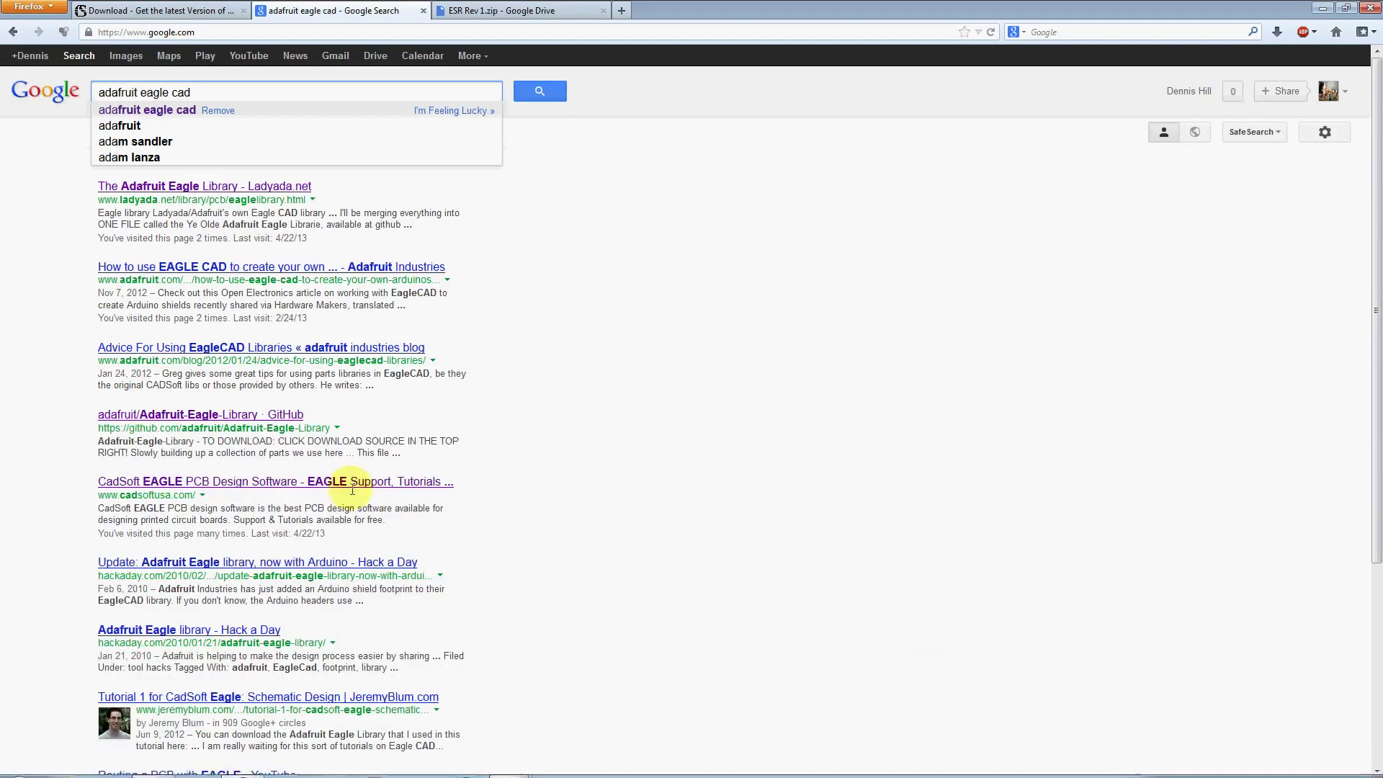
# Follow the ladyada.net Adafruit Eagle Library page's download link to GitHub
pyautogui.click(133, 186)
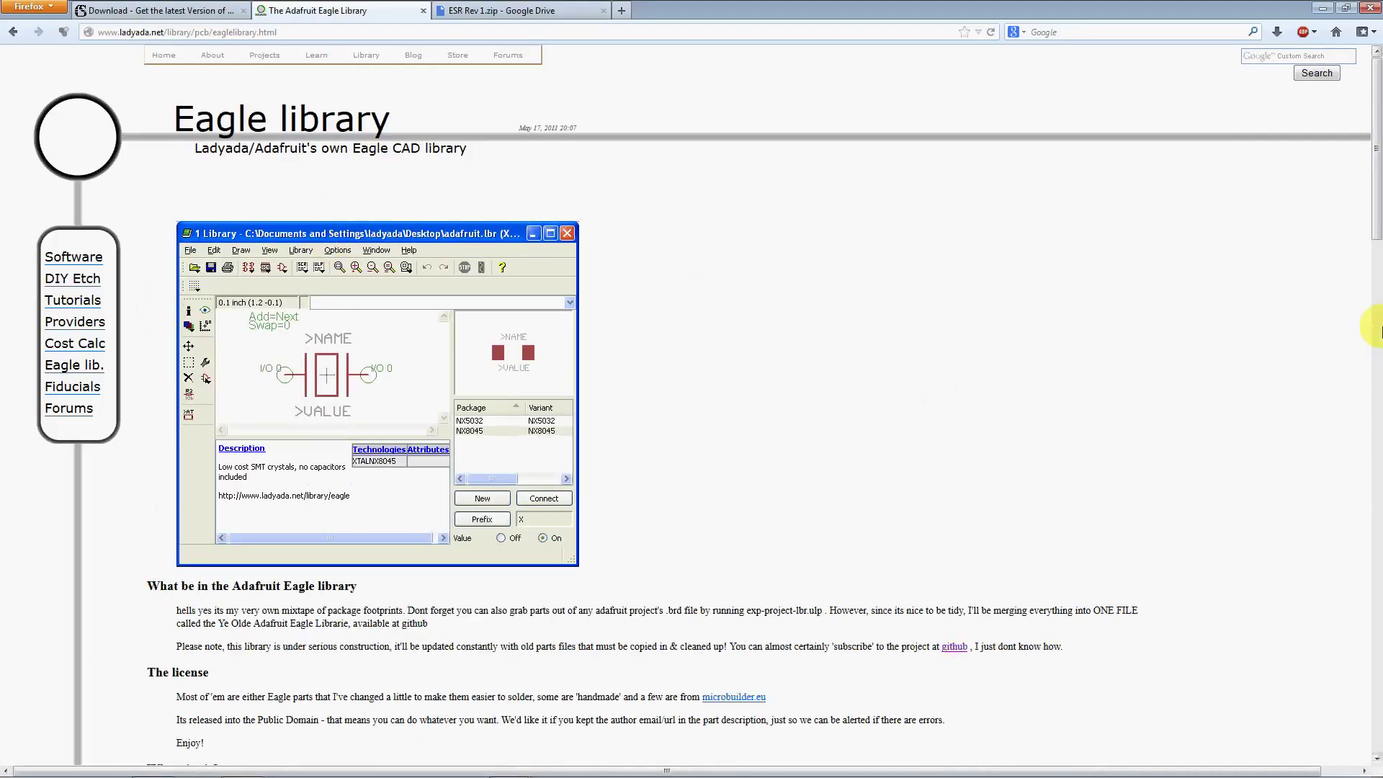
pyautogui.moveTo(1376, 167); pyautogui.dragTo(1377, 733)
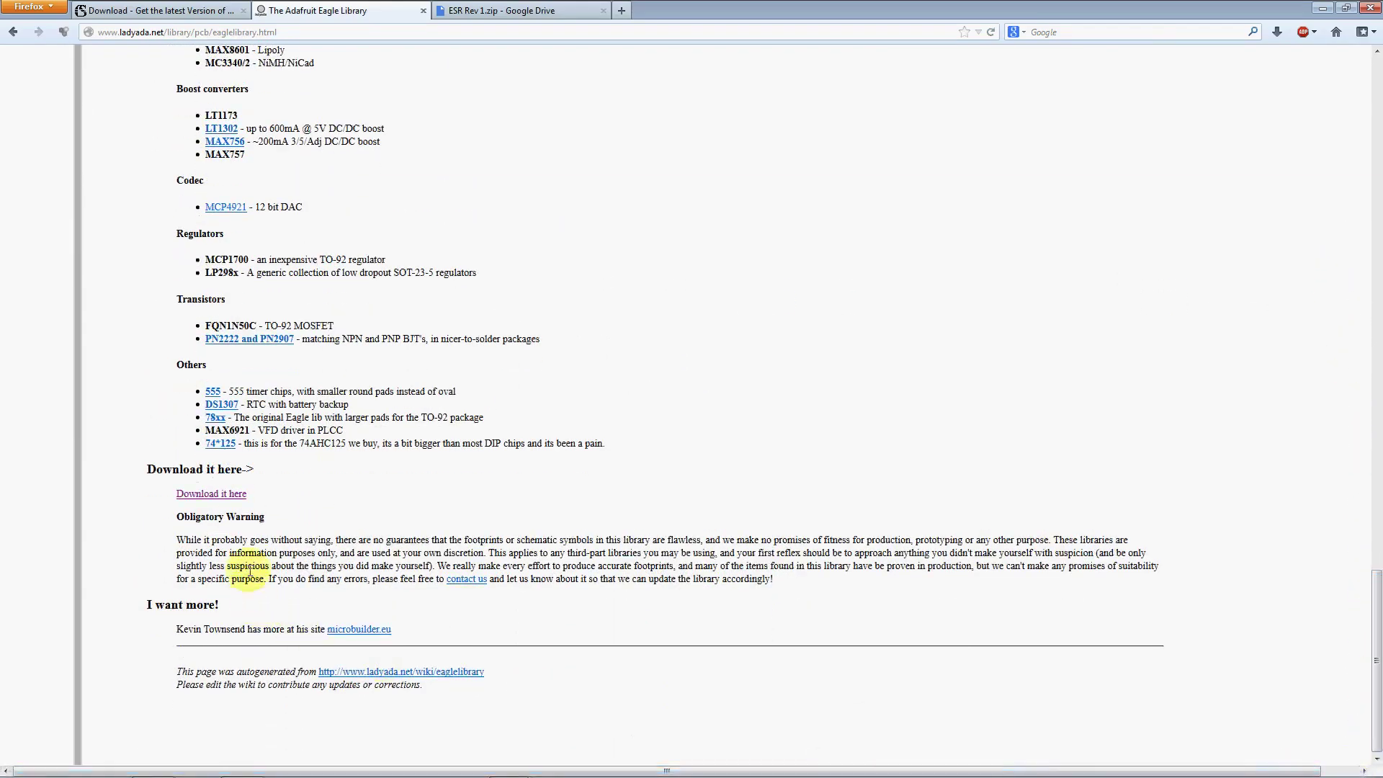
pyautogui.click(237, 496)
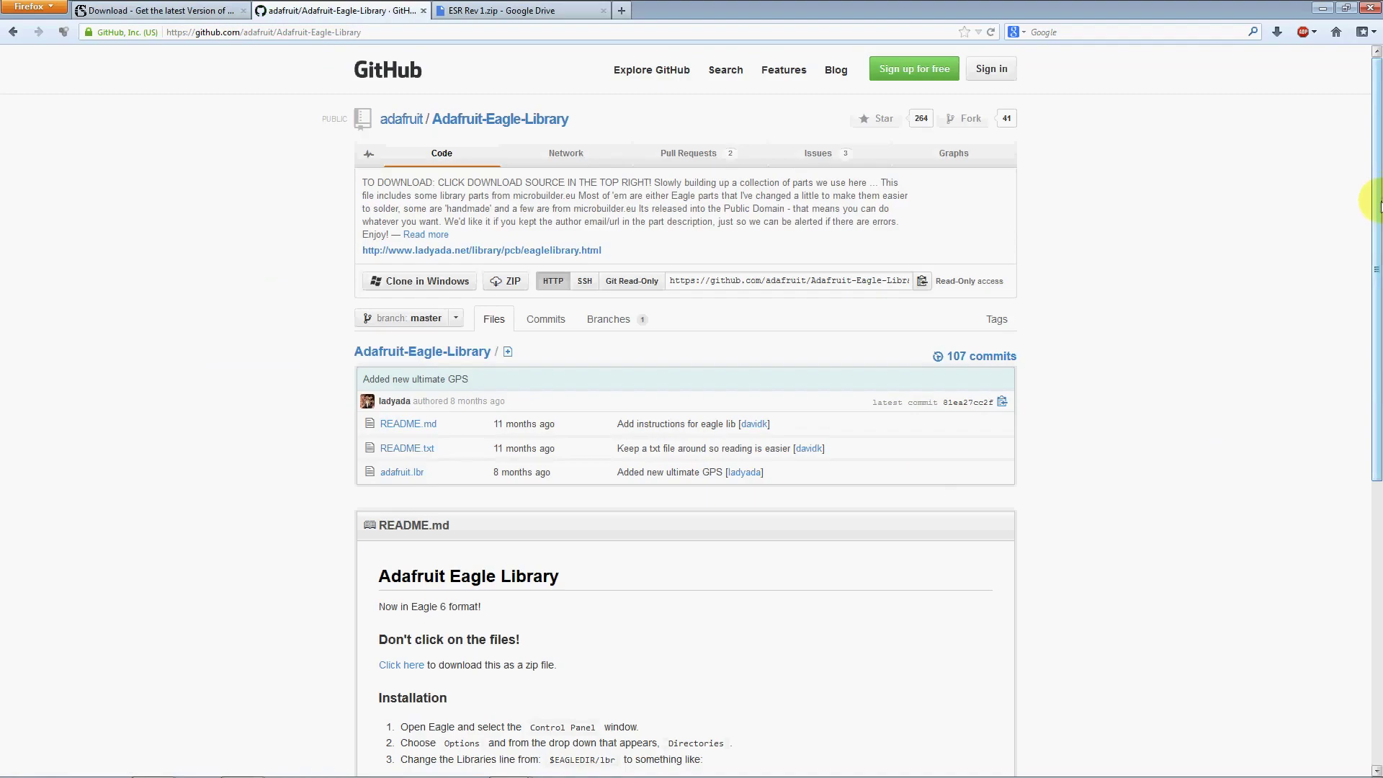
# Read the README install steps, cancel the library zip download, and switch to the Drive tab
pyautogui.moveTo(1378, 203); pyautogui.dragTo(1378, 418)
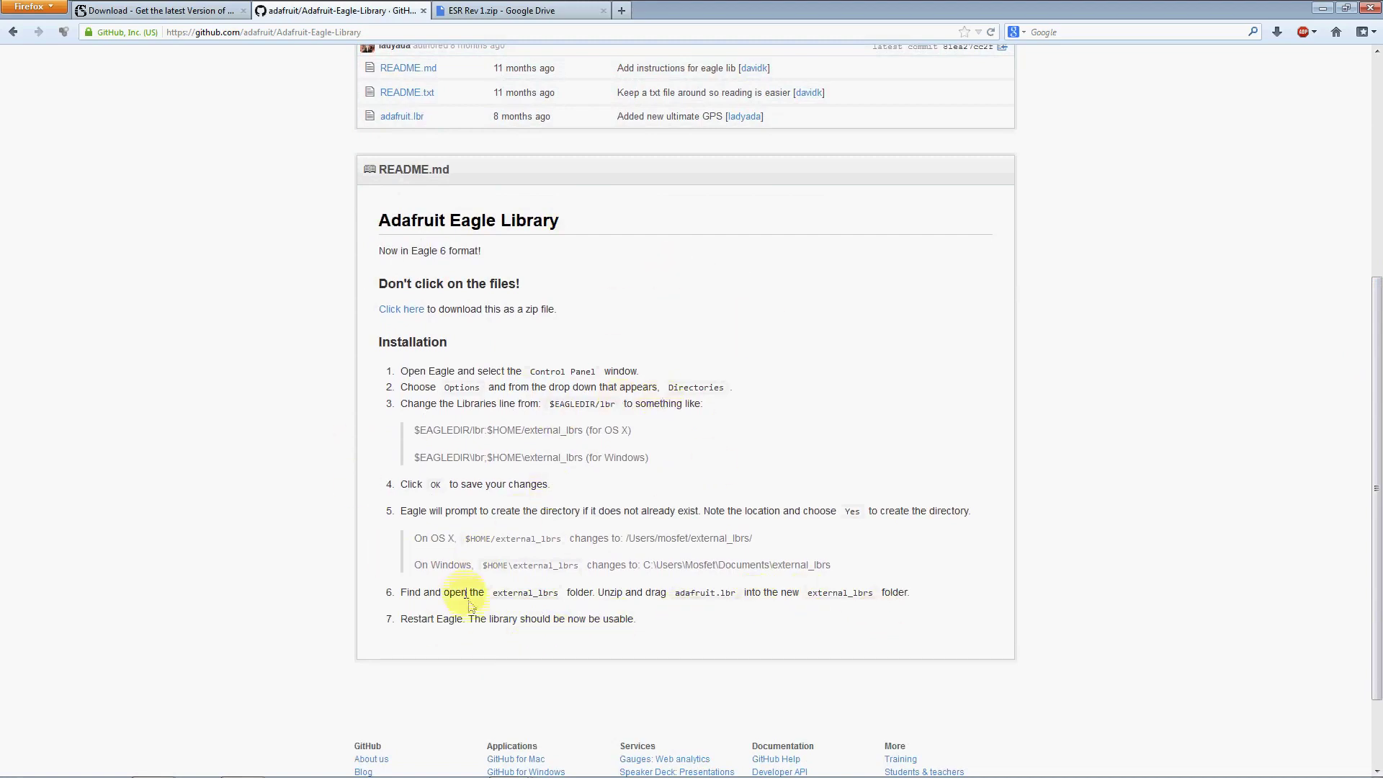
pyautogui.click(395, 318)
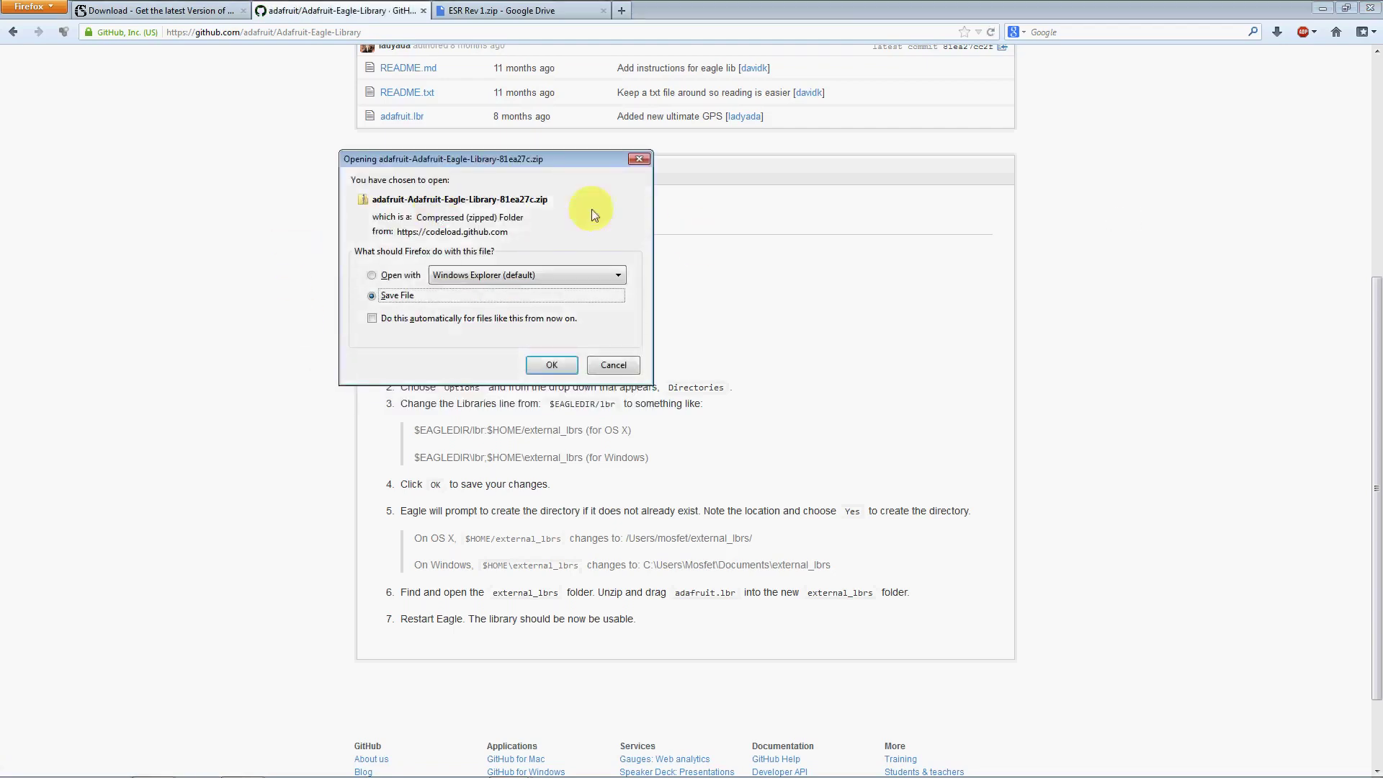
pyautogui.click(625, 367)
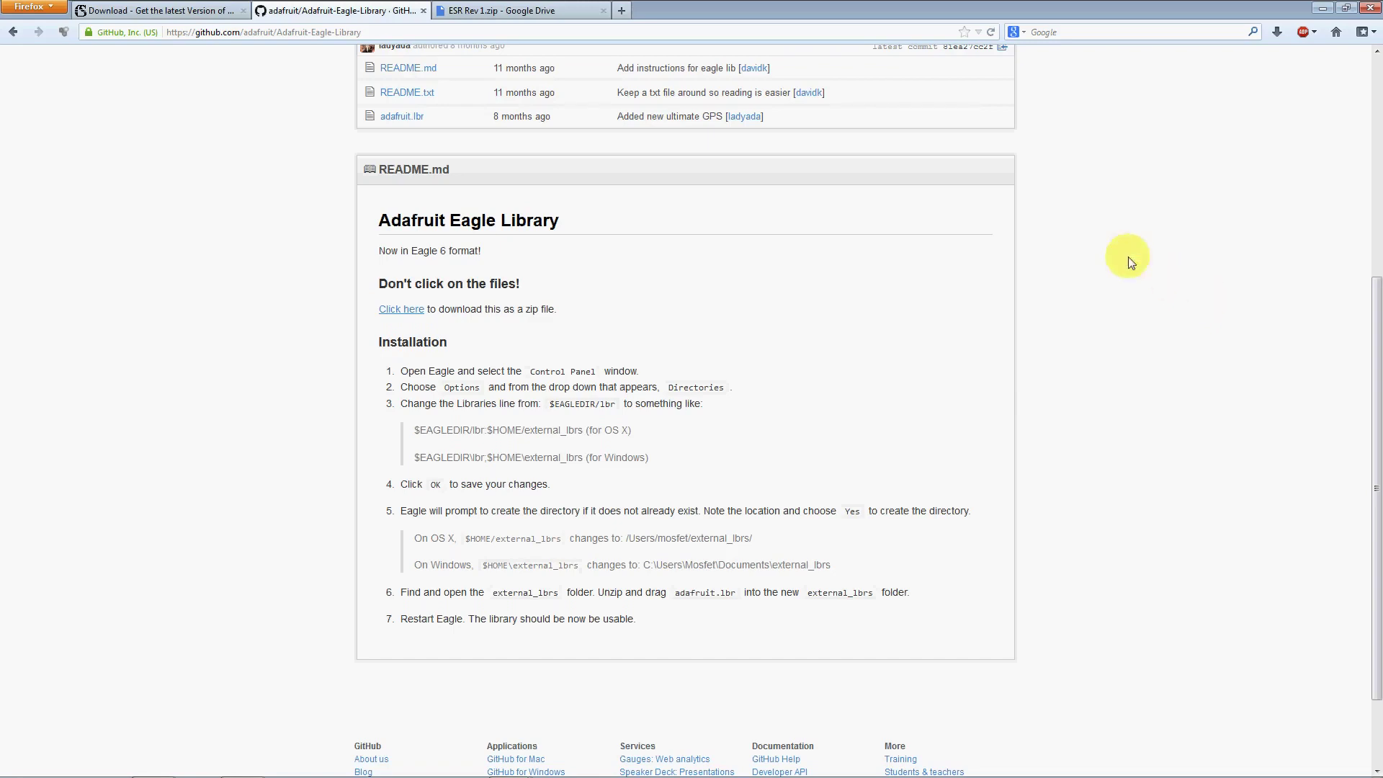
pyautogui.click(509, 11)
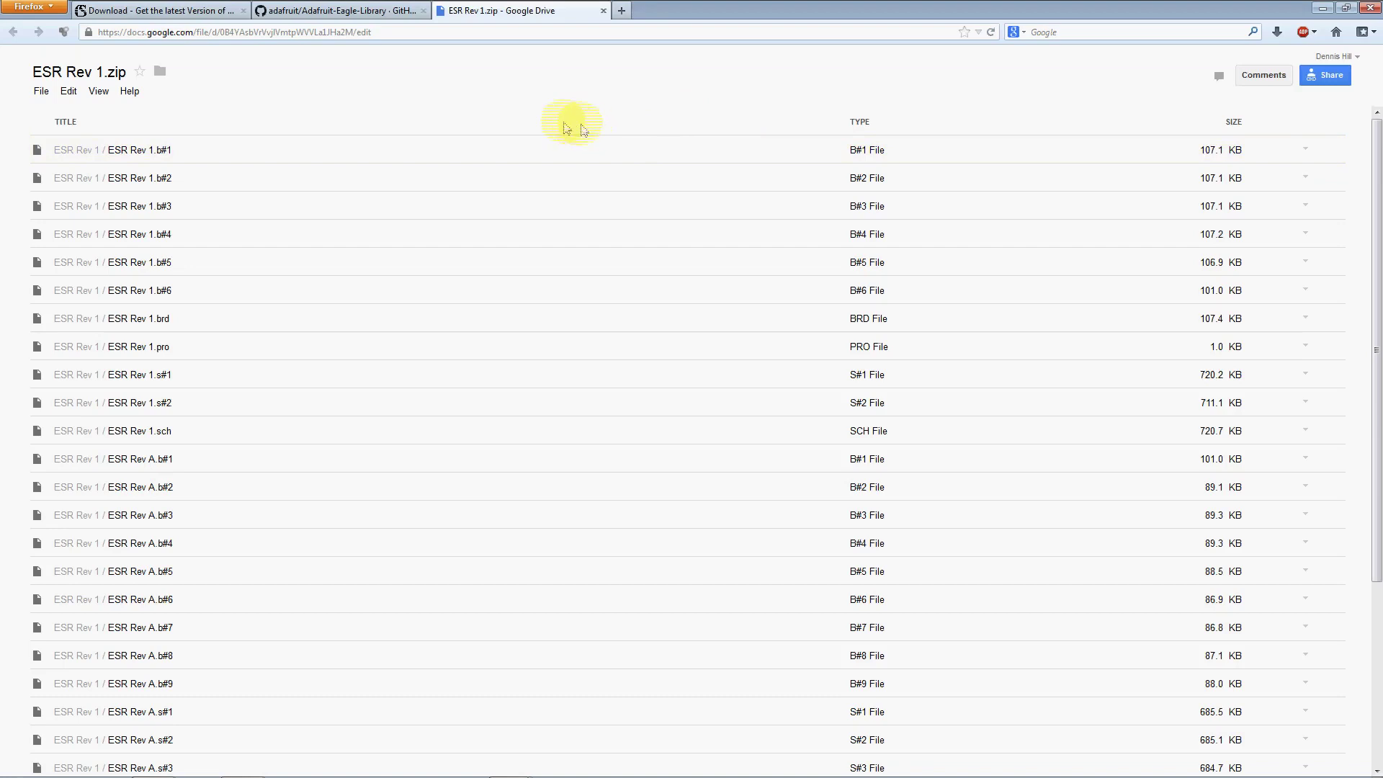
# Start downloading ESR Rev 1.zip from Drive, cancel it, and bring up the ESR Rev 1 folder
pyautogui.click(39, 94)
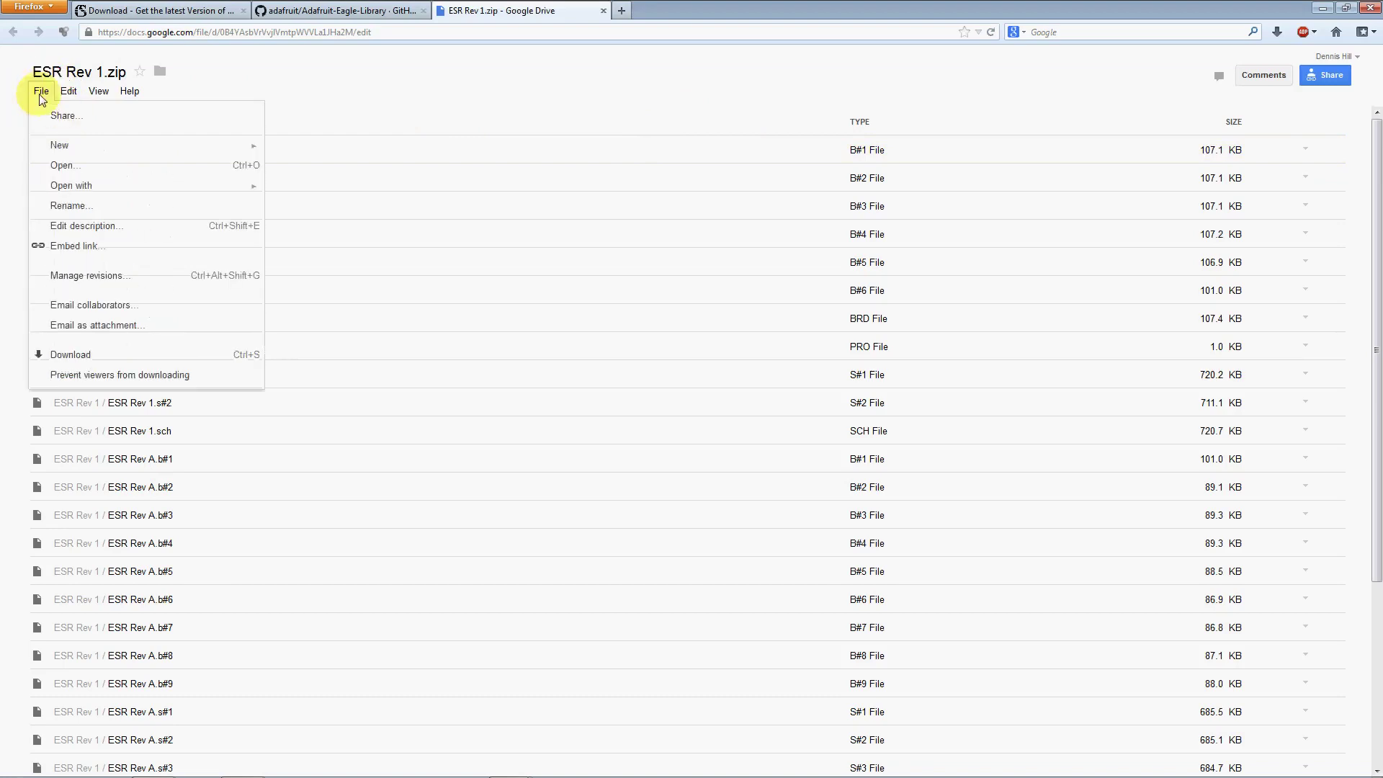
pyautogui.click(46, 354)
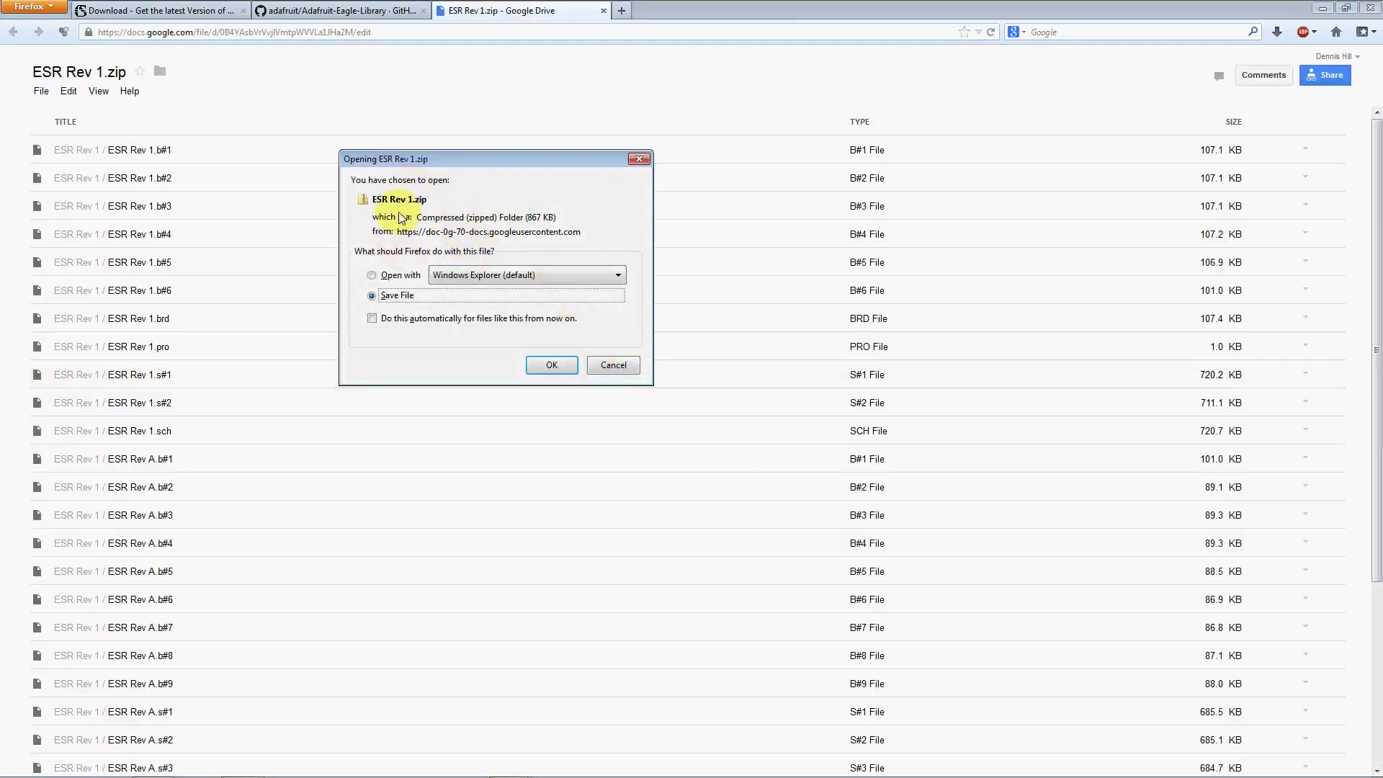
pyautogui.click(618, 364)
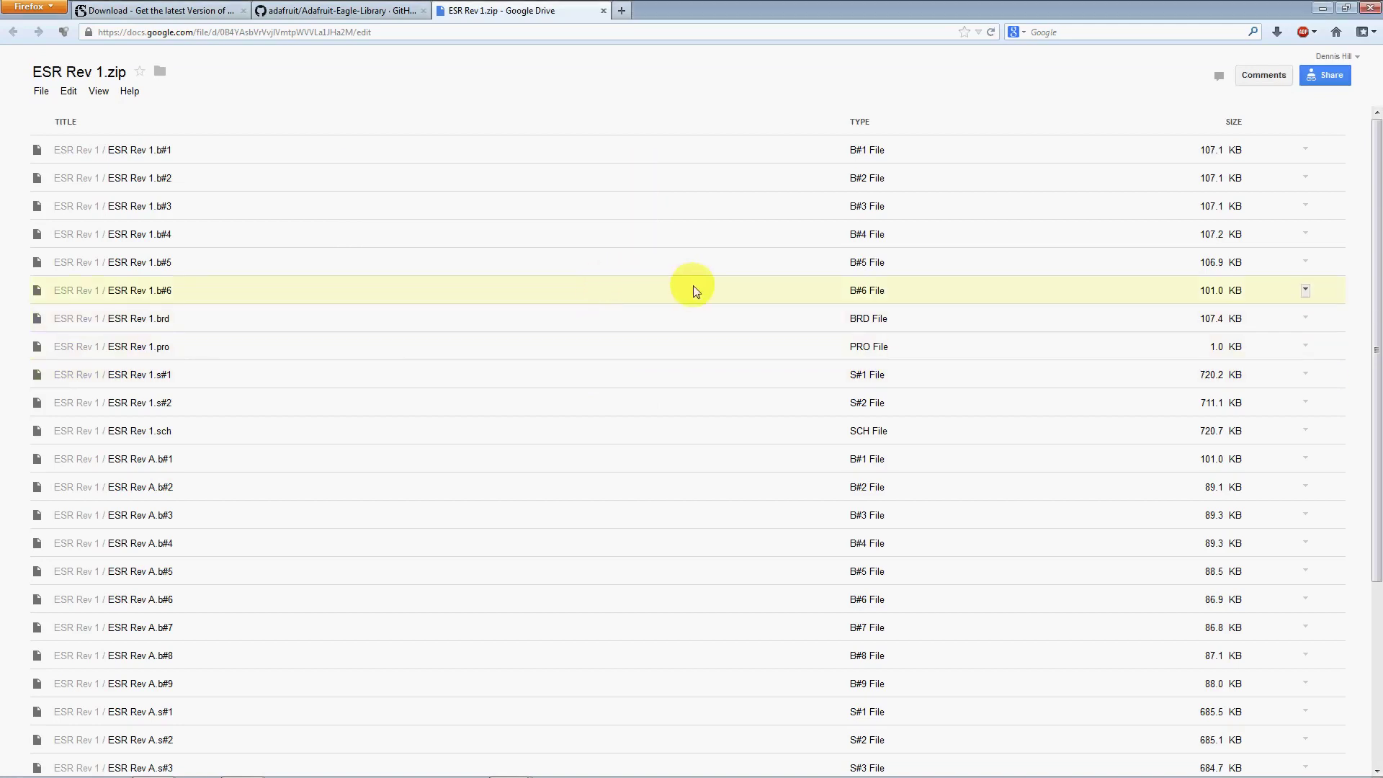
pyautogui.moveTo(153, 772)
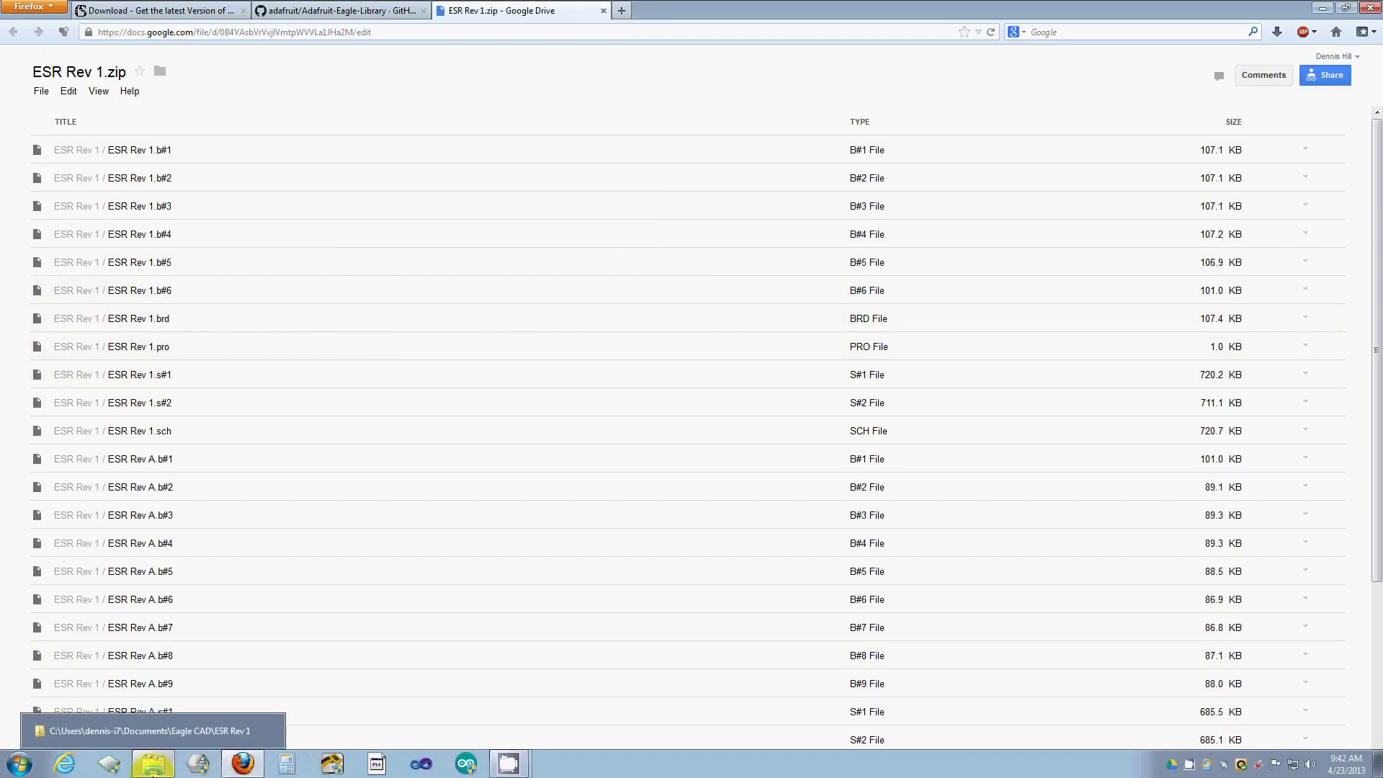
pyautogui.click(194, 730)
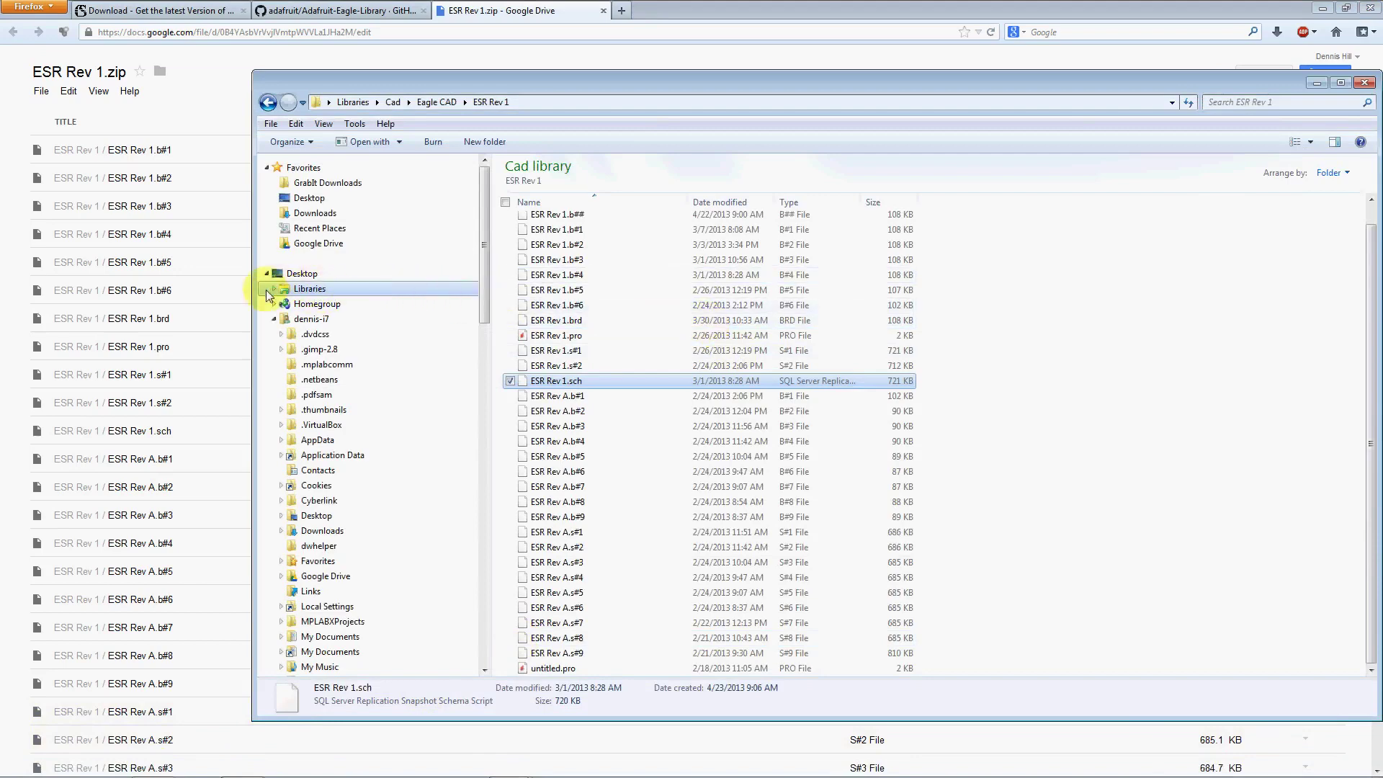
# Expand Libraries > Cad > Eagle CAD (C:) in Explorer's navigation pane
pyautogui.click(300, 290)
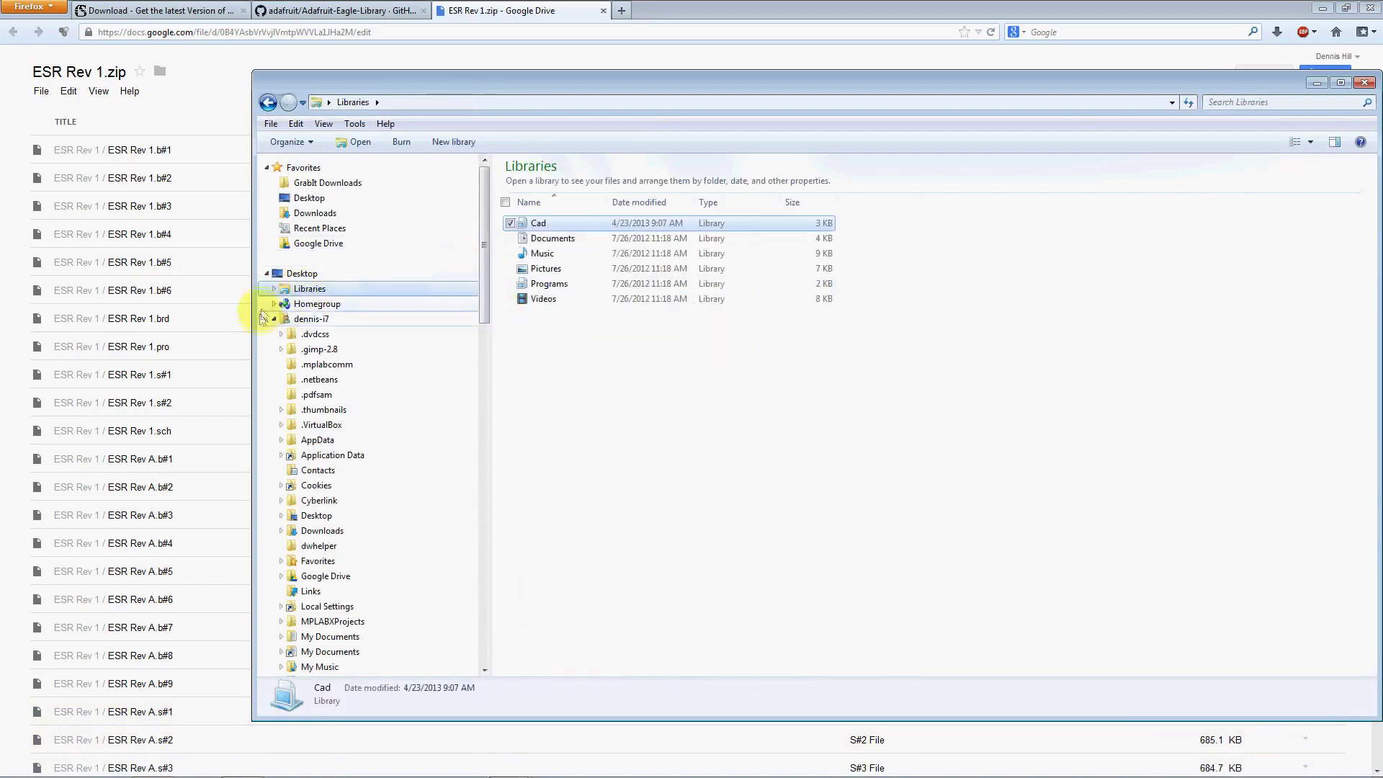
pyautogui.click(274, 289)
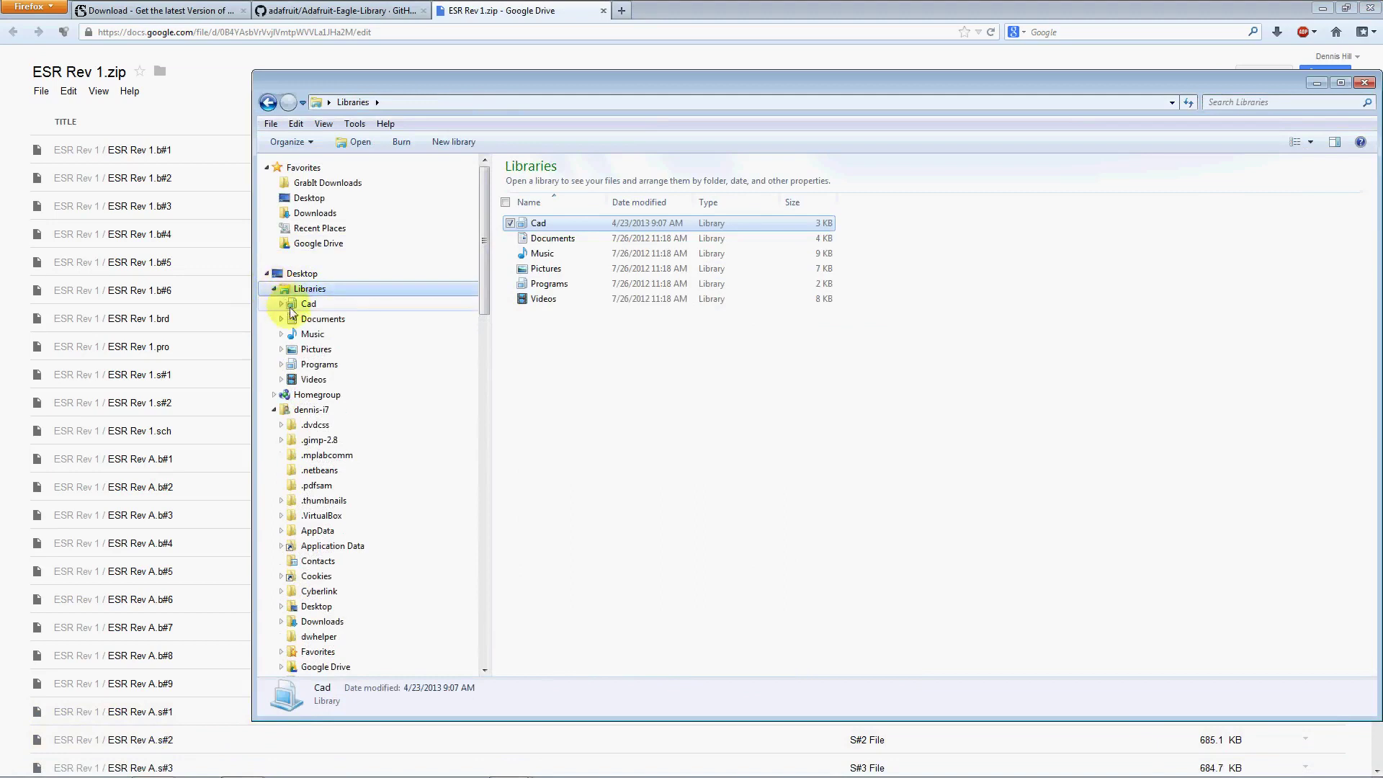
pyautogui.click(281, 303)
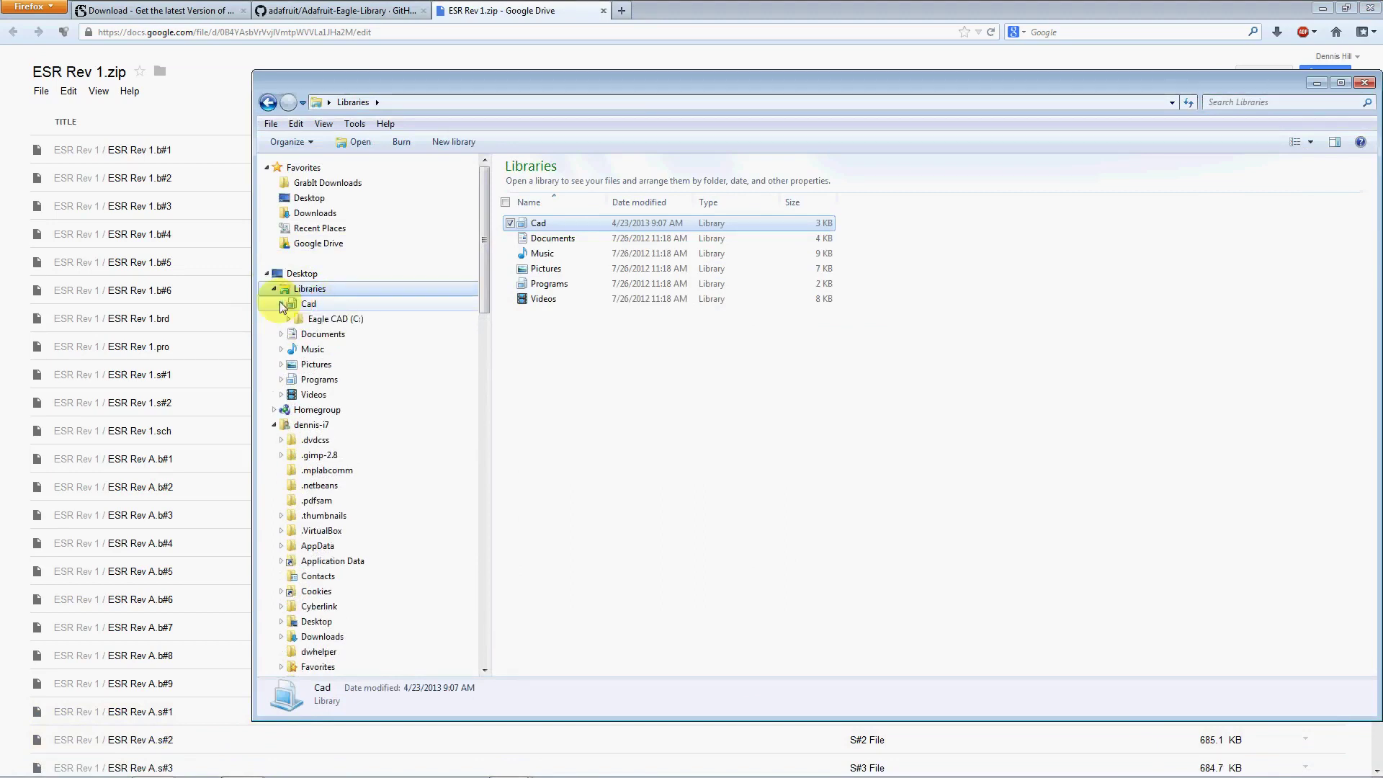
pyautogui.click(315, 319)
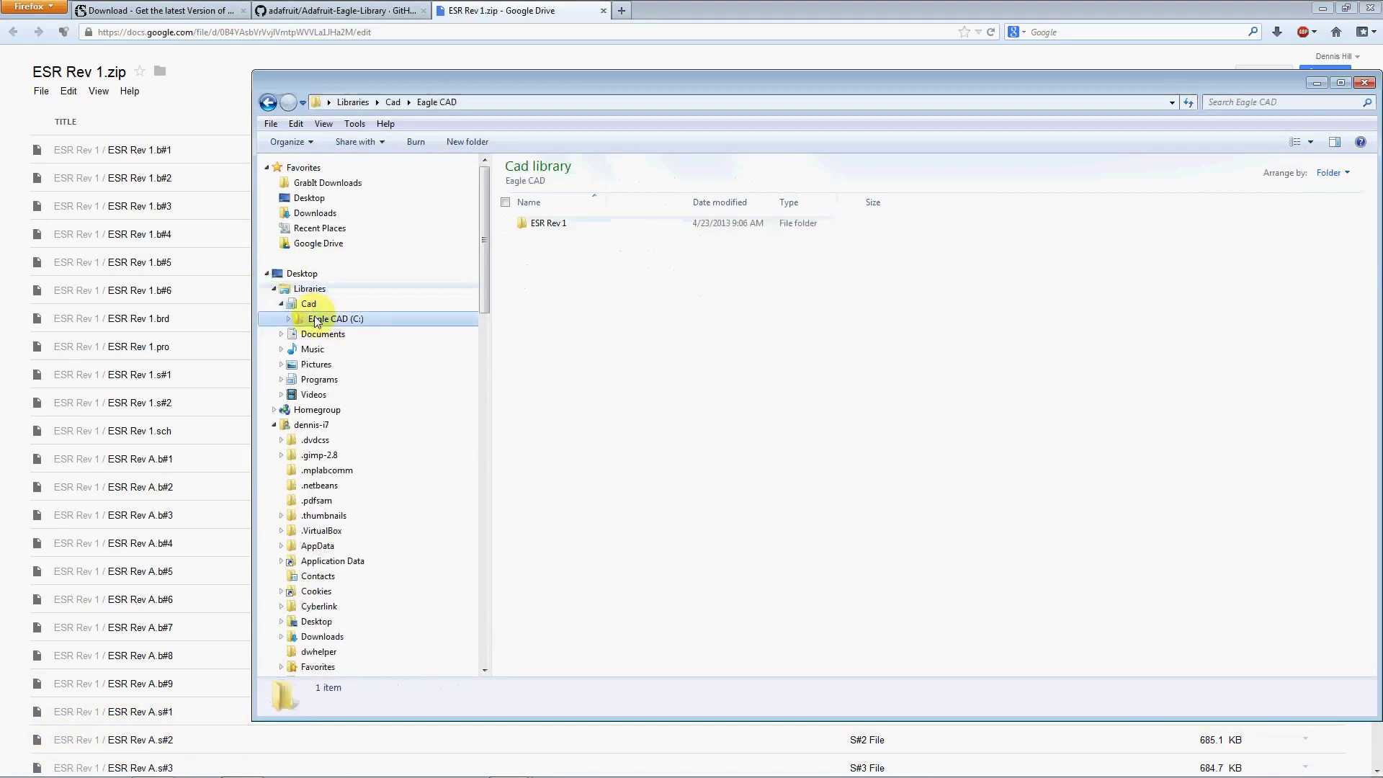
# Open the ESR Rev 1 folder and launch ESR Rev 1.sch, moving the caution warning aside
pyautogui.doubleClick(556, 228)
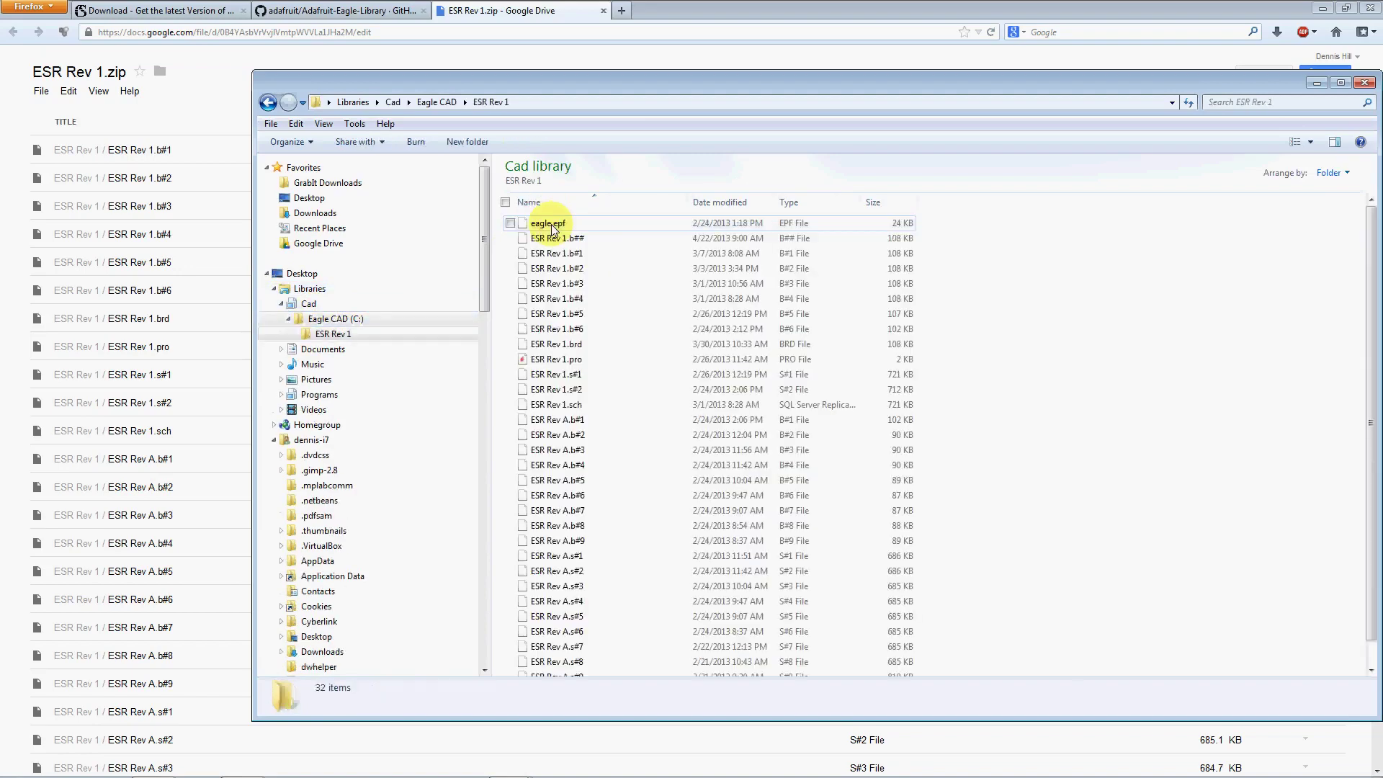
pyautogui.doubleClick(585, 406)
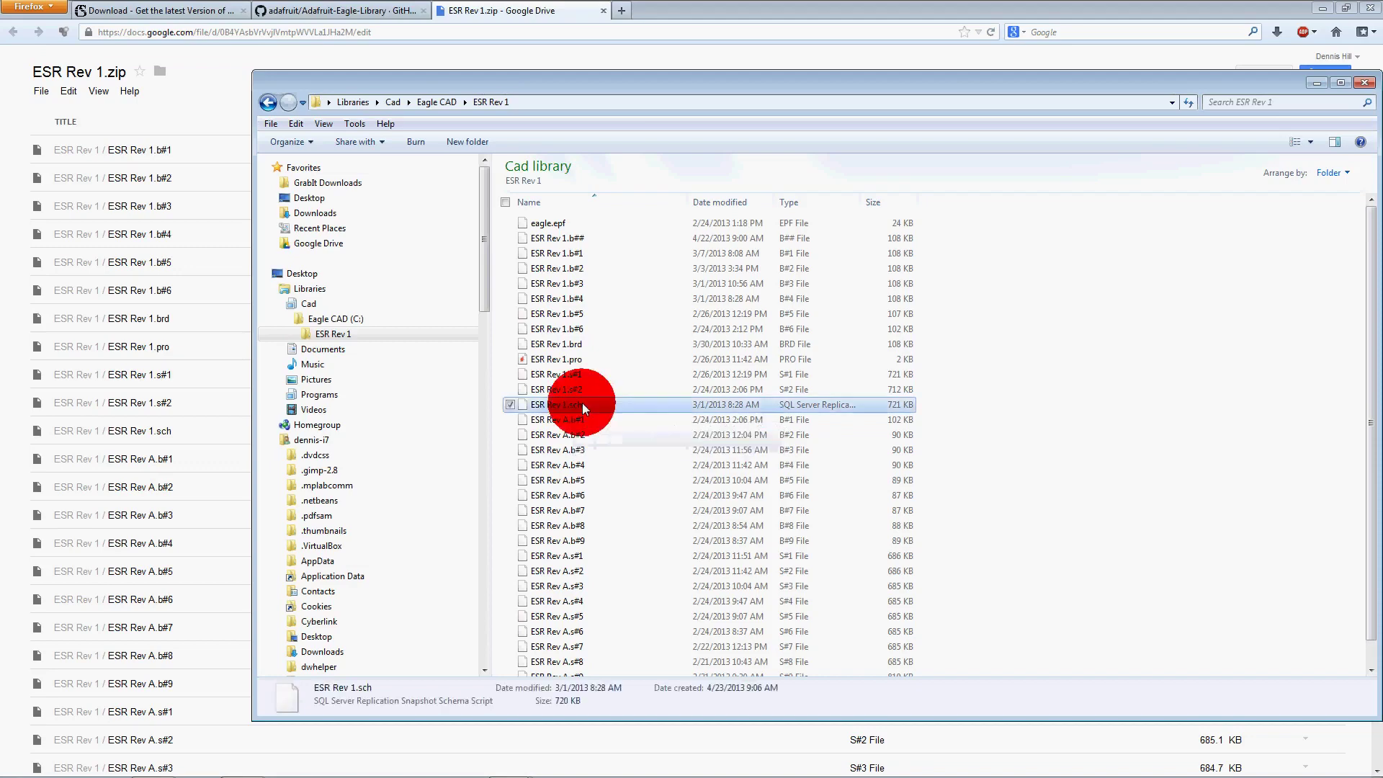
pyautogui.moveTo(625, 333); pyautogui.dragTo(835, 282)
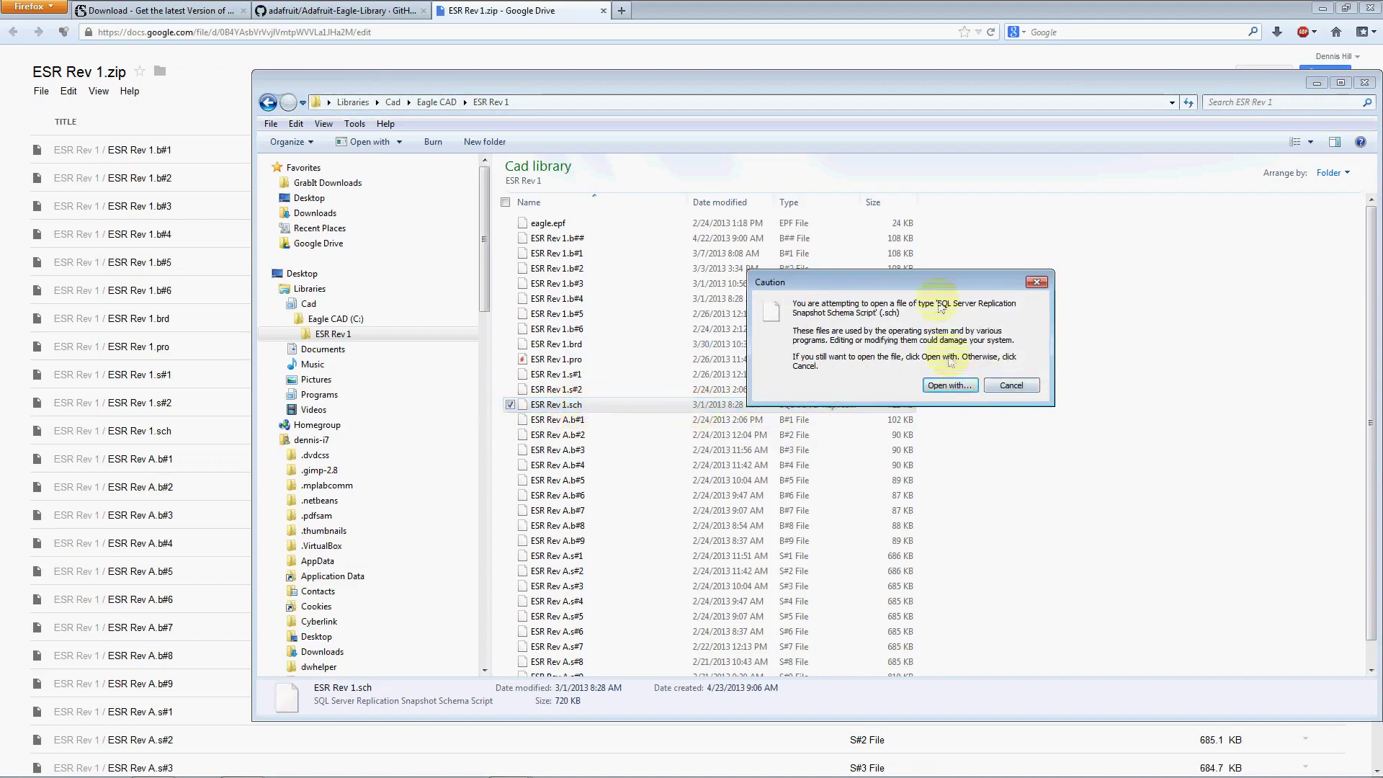
# Open ESR Rev 1.sch with eagle.exe from the program list, always using it for this type
pyautogui.moveTo(845, 278); pyautogui.dragTo(649, 210)
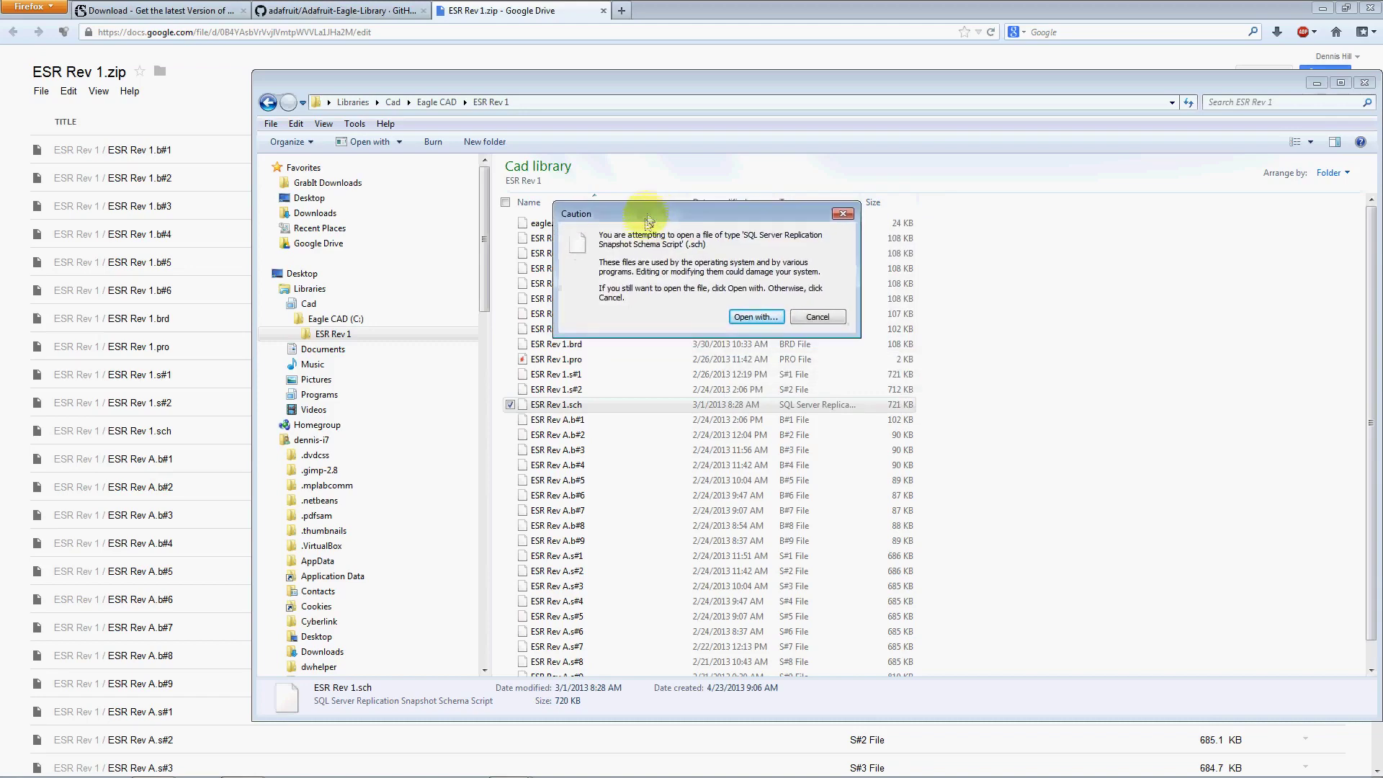
pyautogui.click(756, 317)
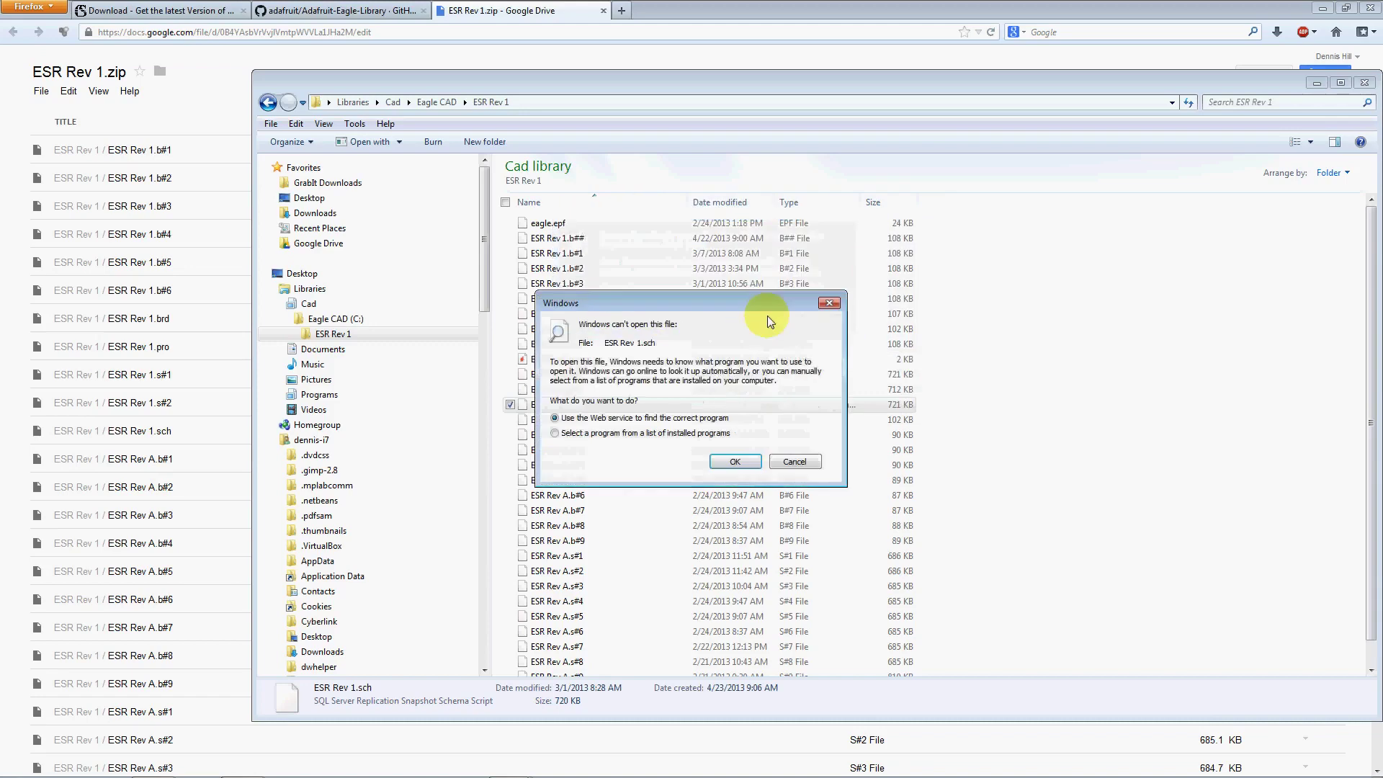
pyautogui.click(595, 432)
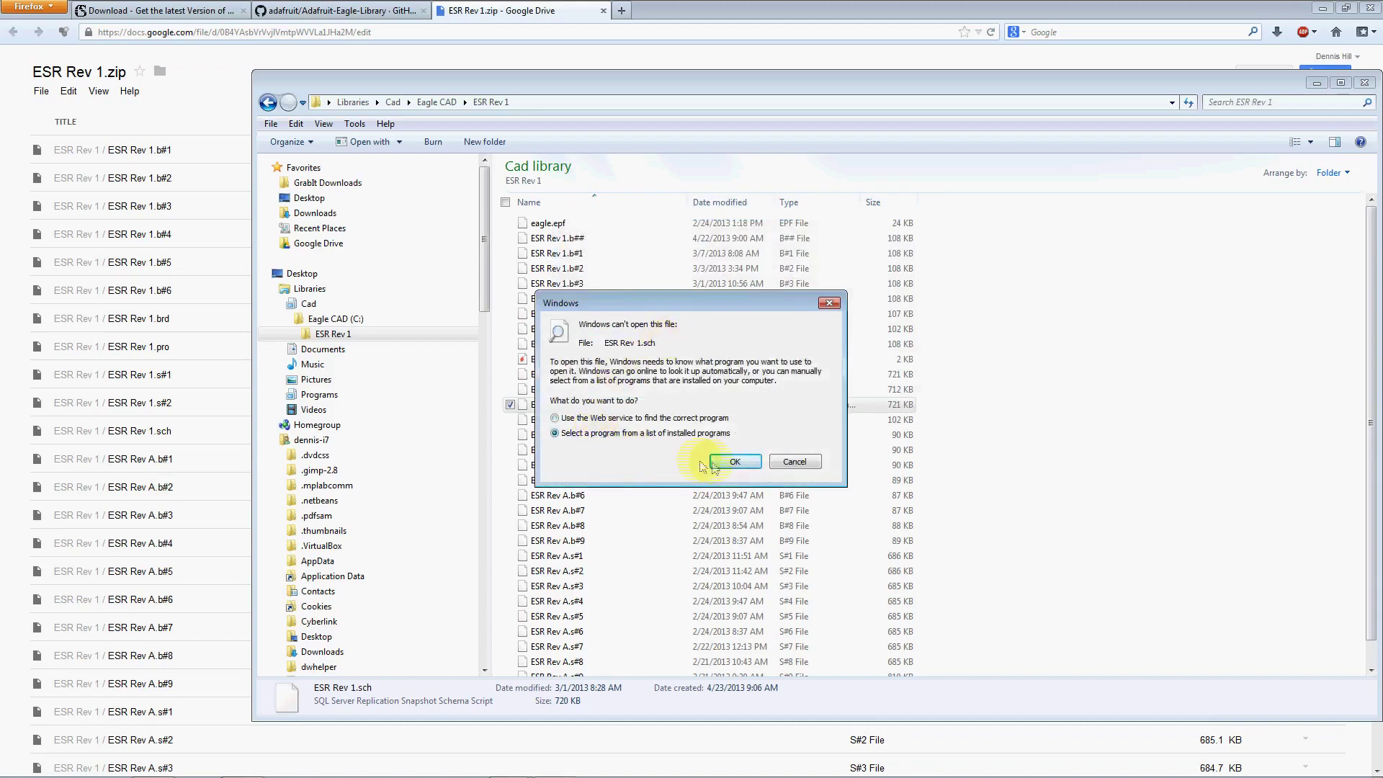
pyautogui.click(747, 463)
pyautogui.click(538, 317)
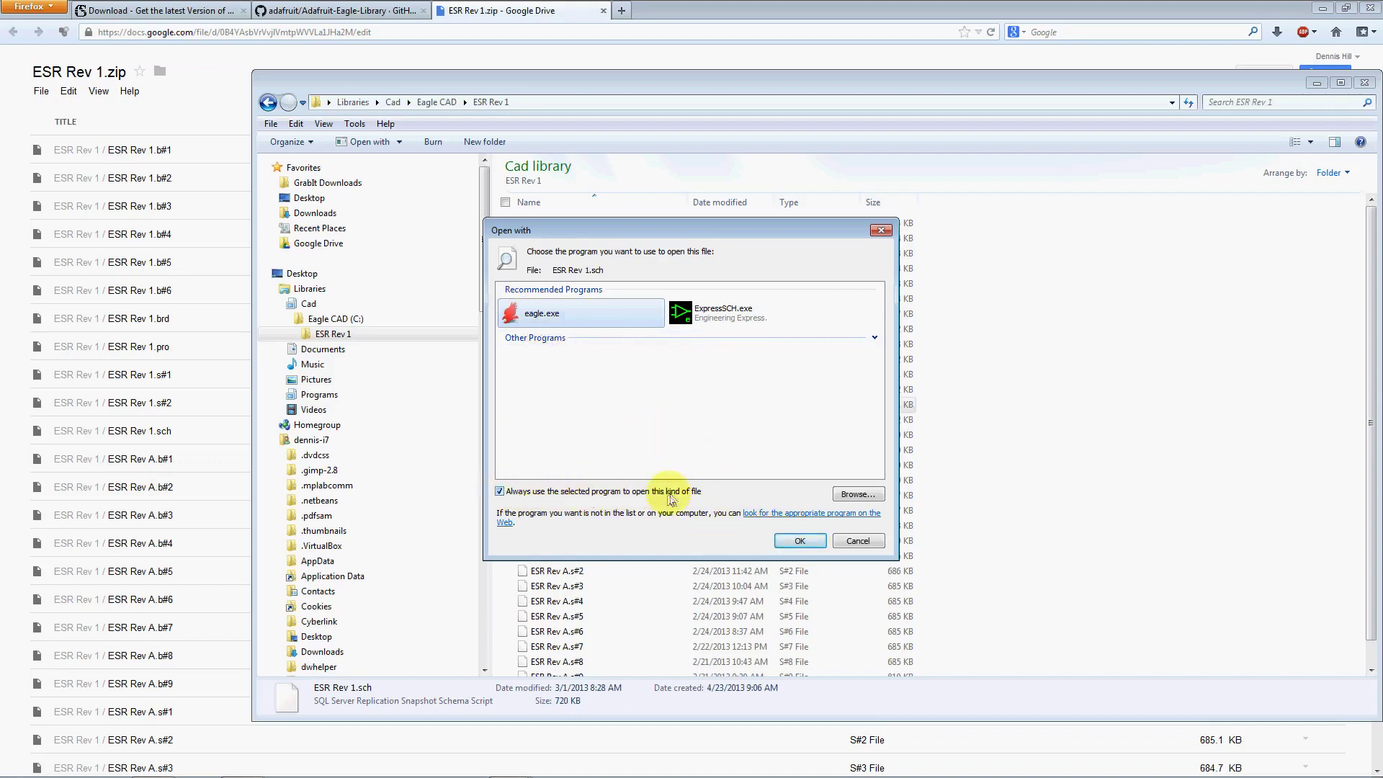
pyautogui.click(796, 542)
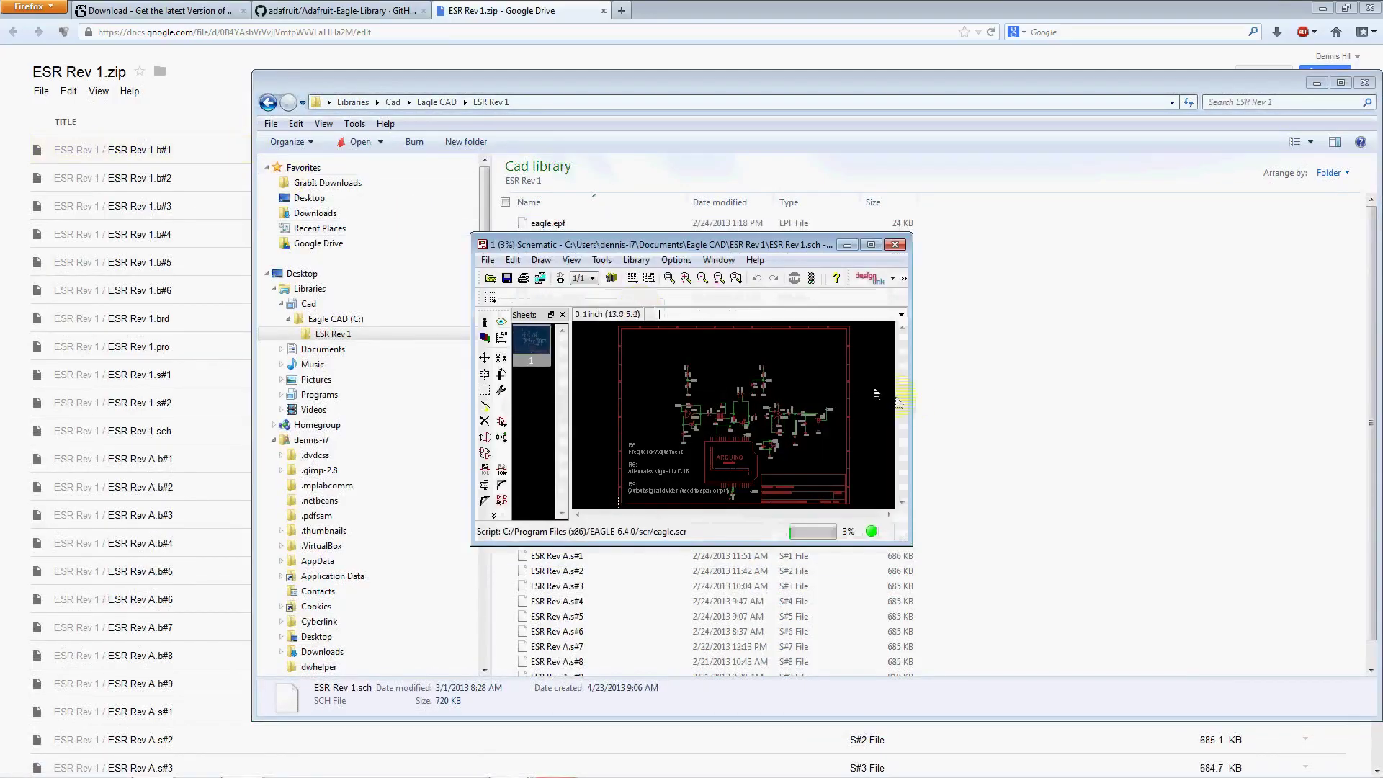
# Maximize the ESR Rev 1 schematic and board windows, then return to the schematic
pyautogui.click(871, 244)
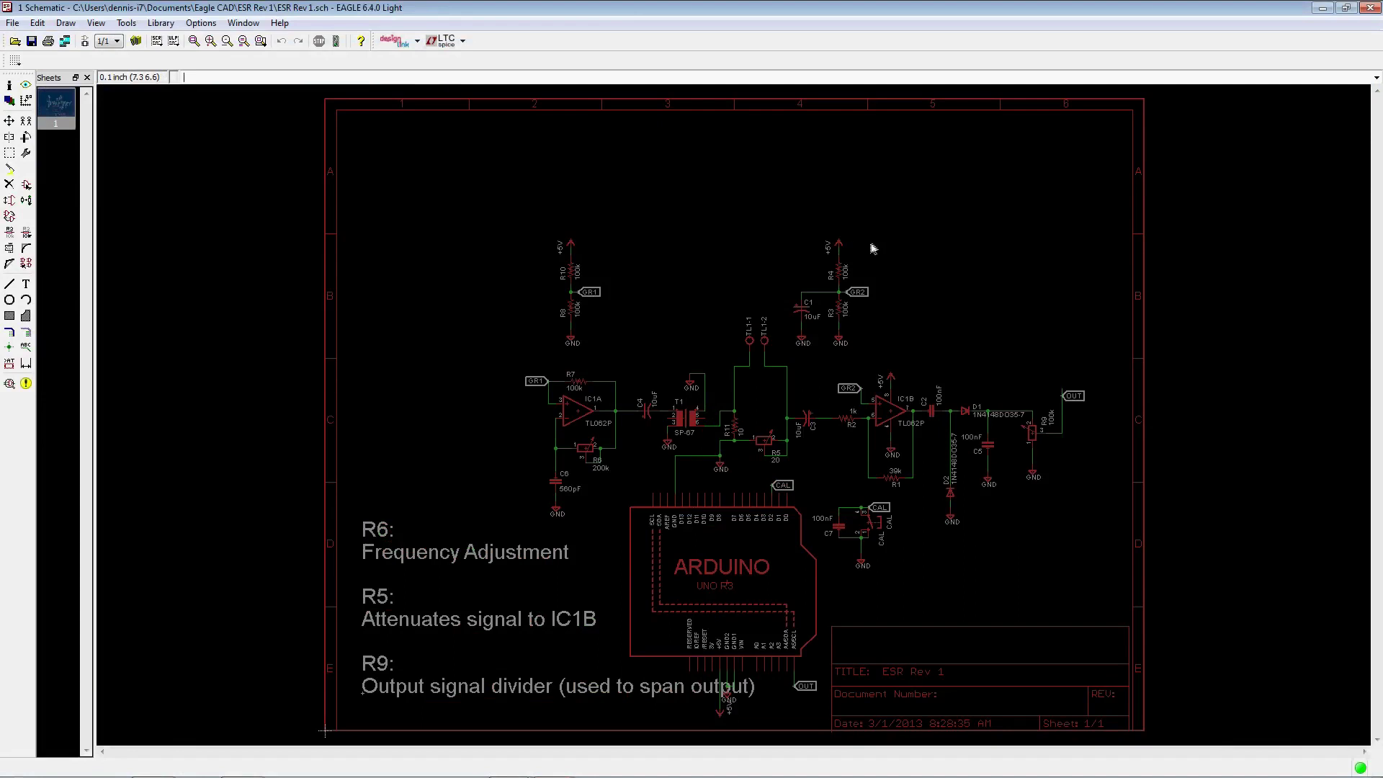
pyautogui.moveTo(540, 771)
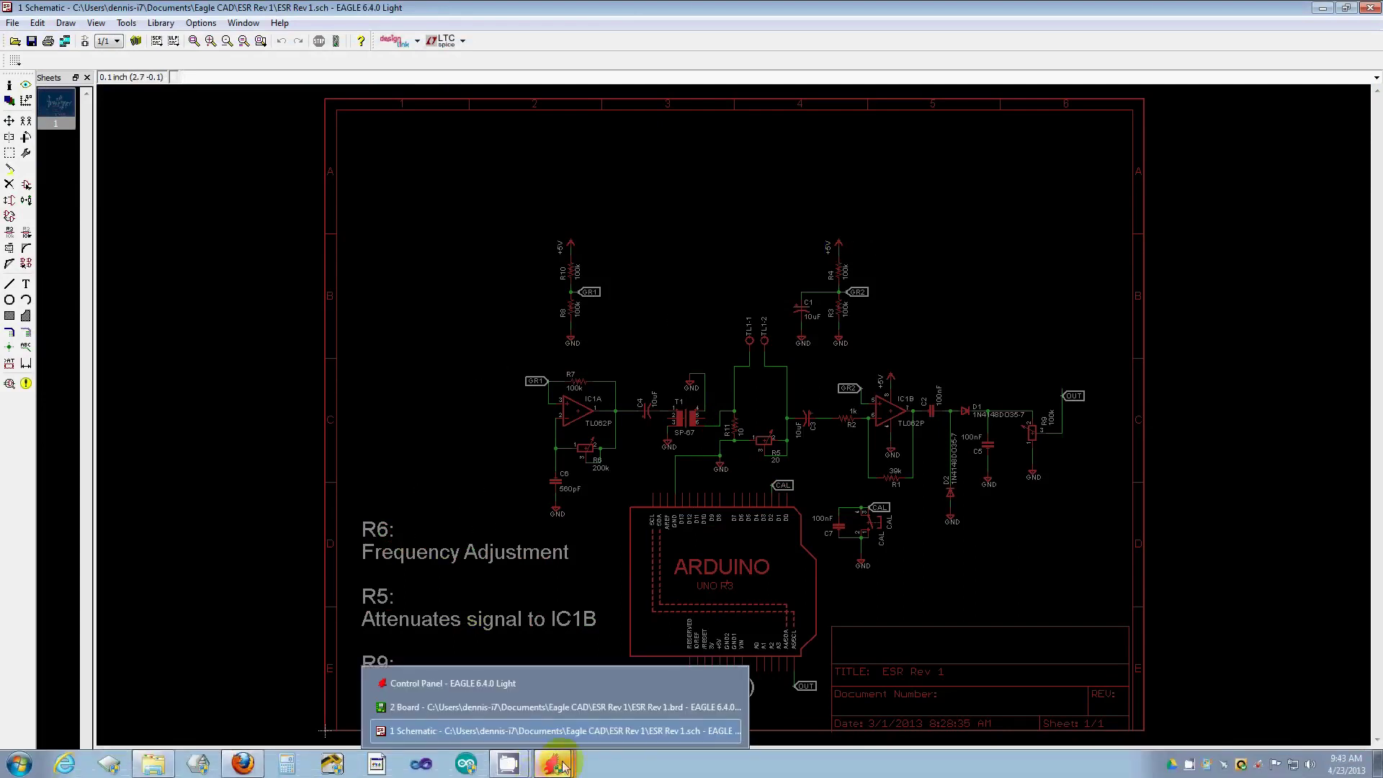
pyautogui.click(572, 709)
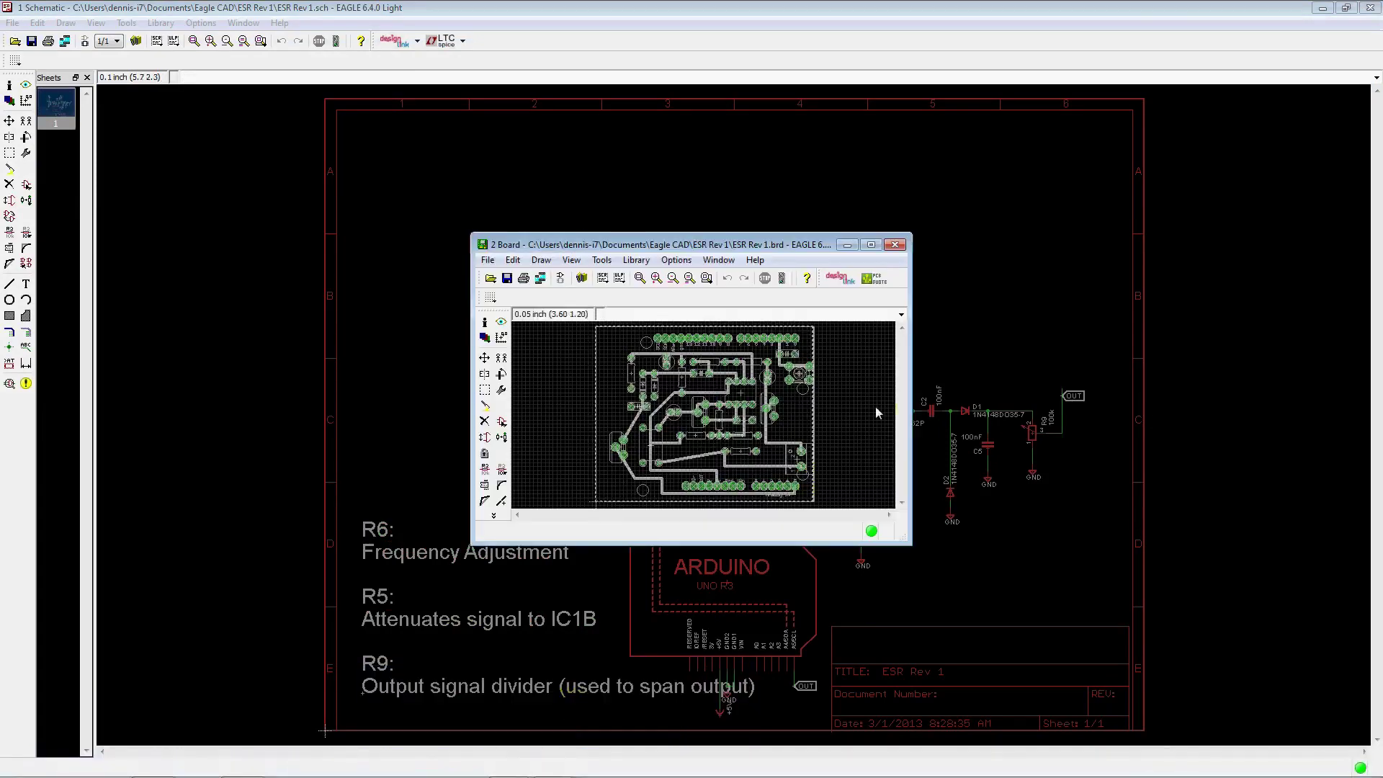
pyautogui.click(870, 245)
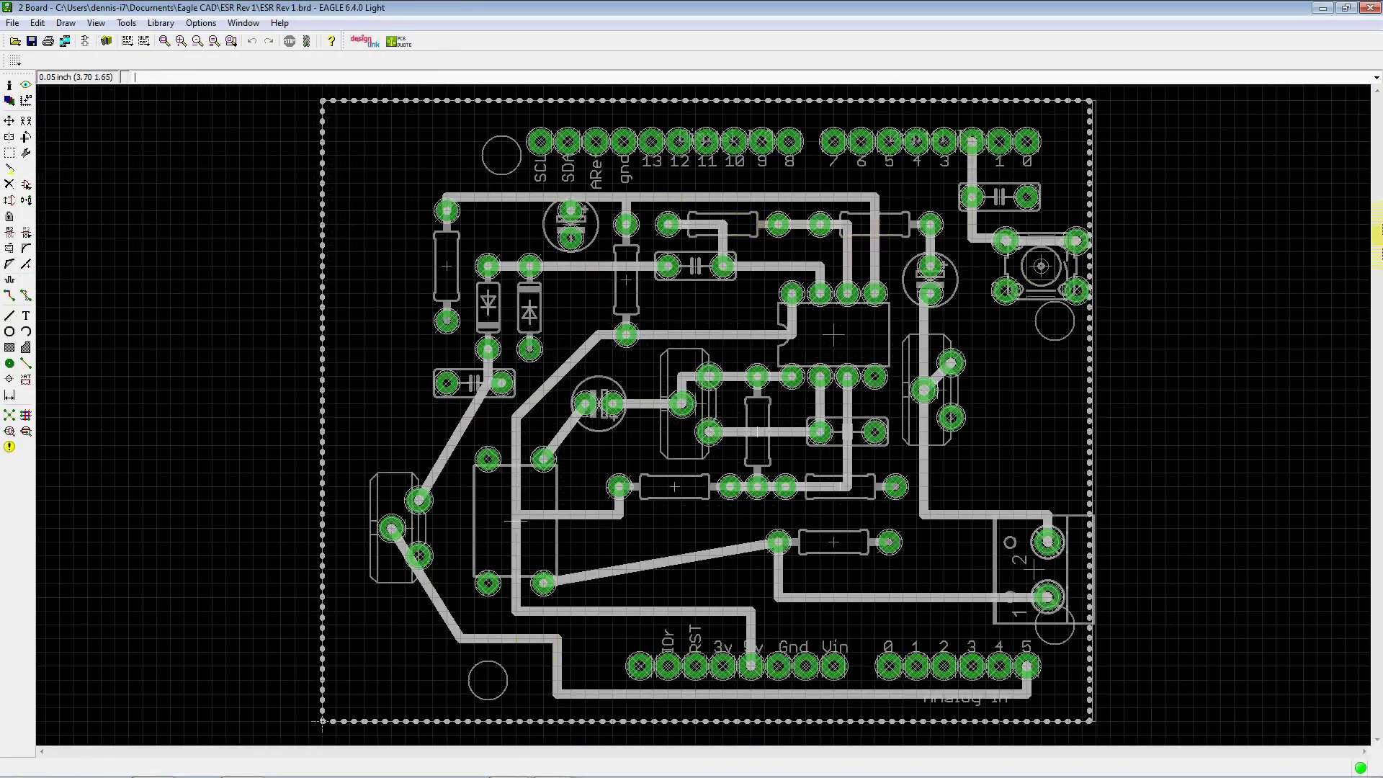
pyautogui.click(1322, 7)
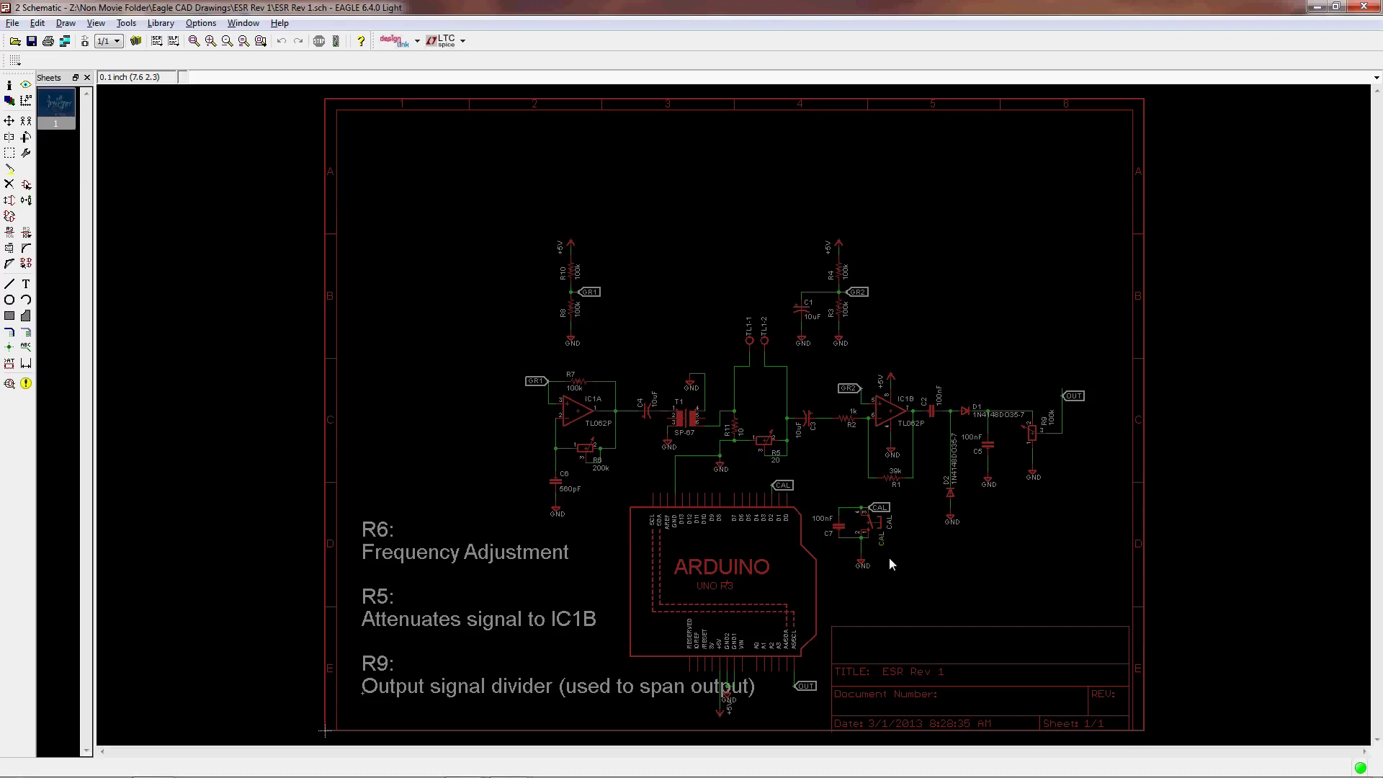
# Switch from the schematic to the ESR Rev 1.brd board layout with Alt+Tab
pyautogui.hotkey('alt', 'Tab')
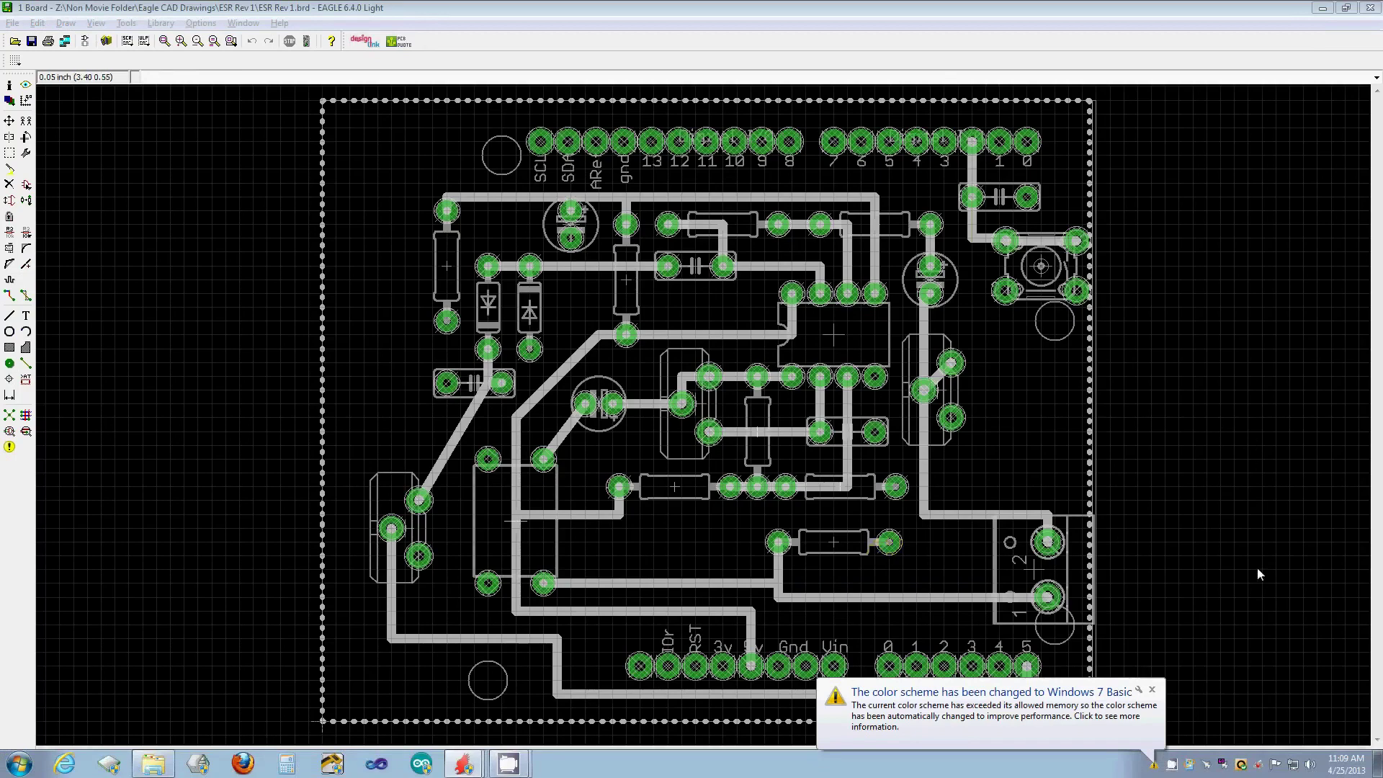
# Dismiss the Windows 7 Basic colour-scheme notice and switch between the ESR Rev 1 schematic and board windows
pyautogui.click(1144, 692)
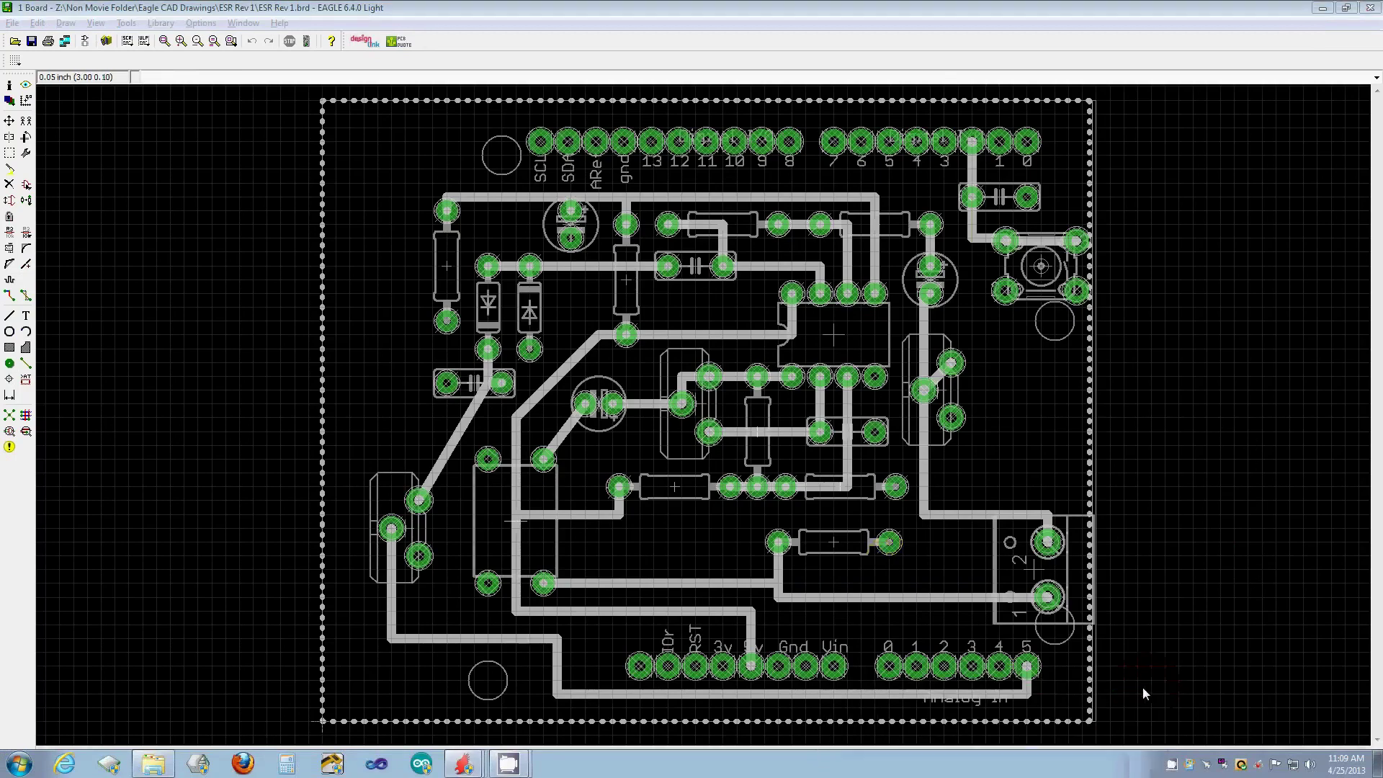
pyautogui.moveTo(465, 769)
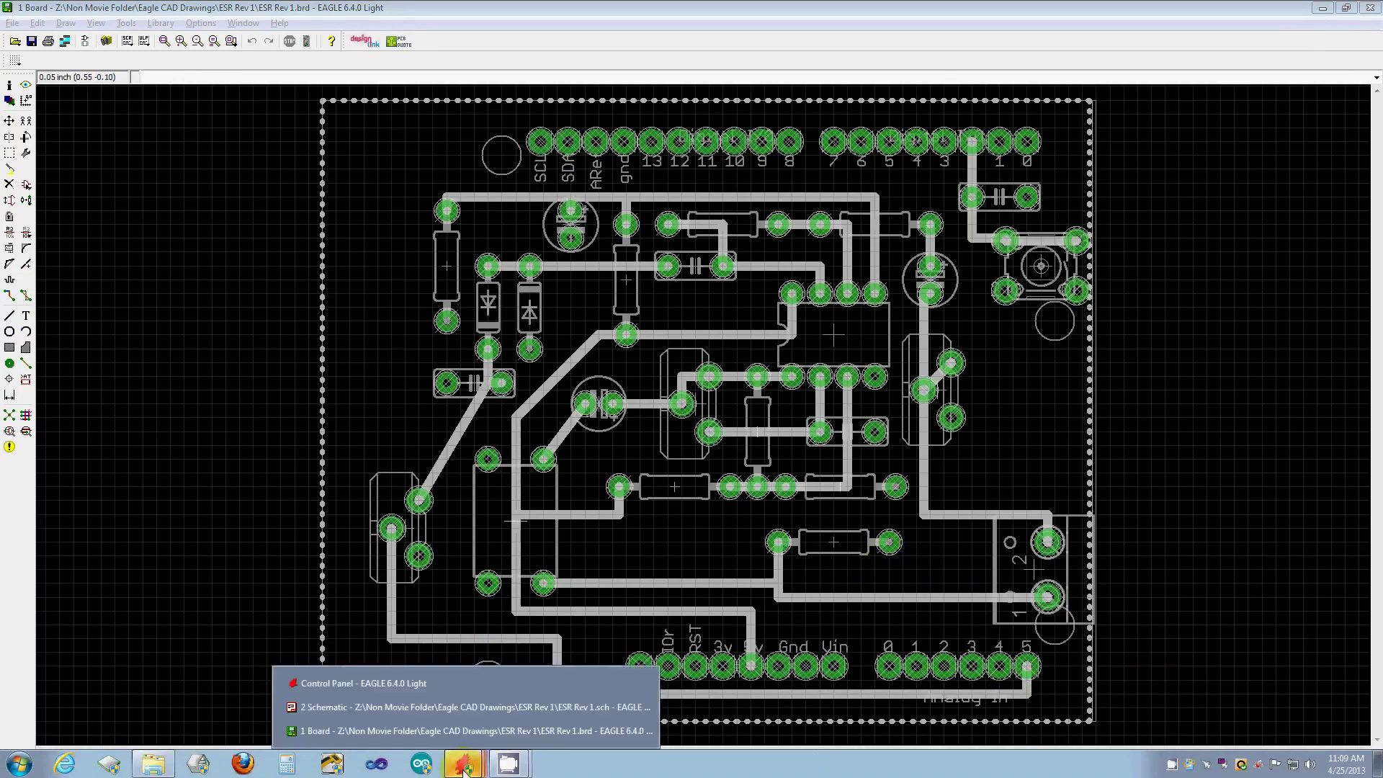
pyautogui.click(404, 707)
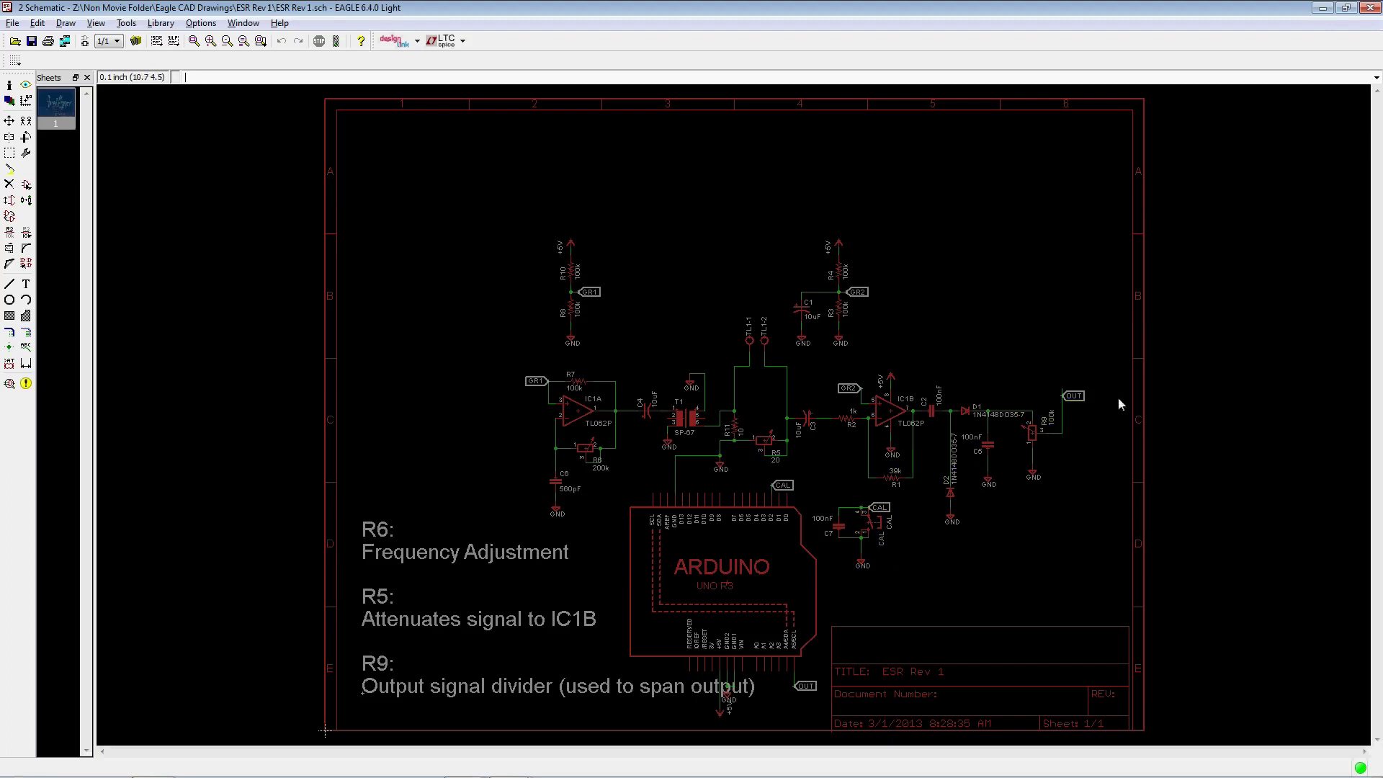
pyautogui.click(85, 44)
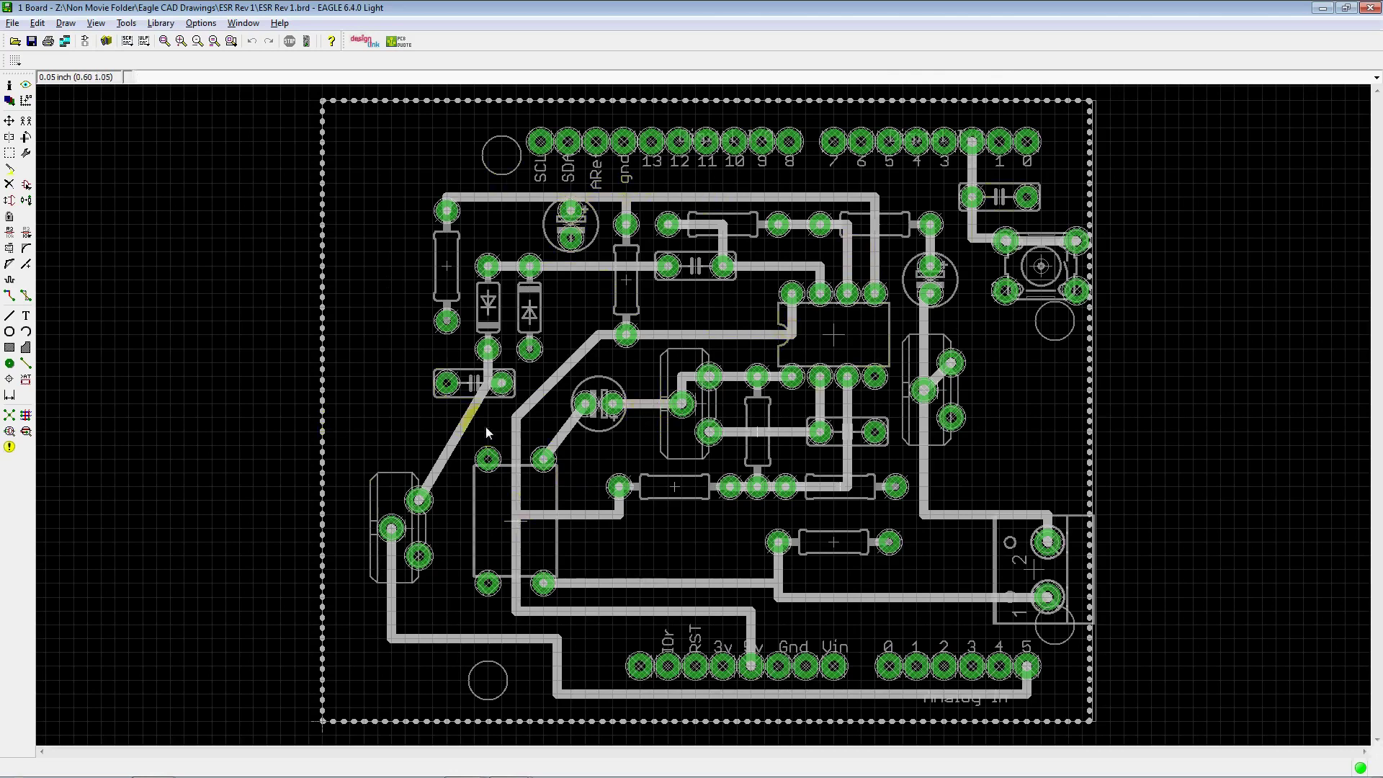
# Open EAGLE's View menu to reach the layer settings
pyautogui.click(95, 26)
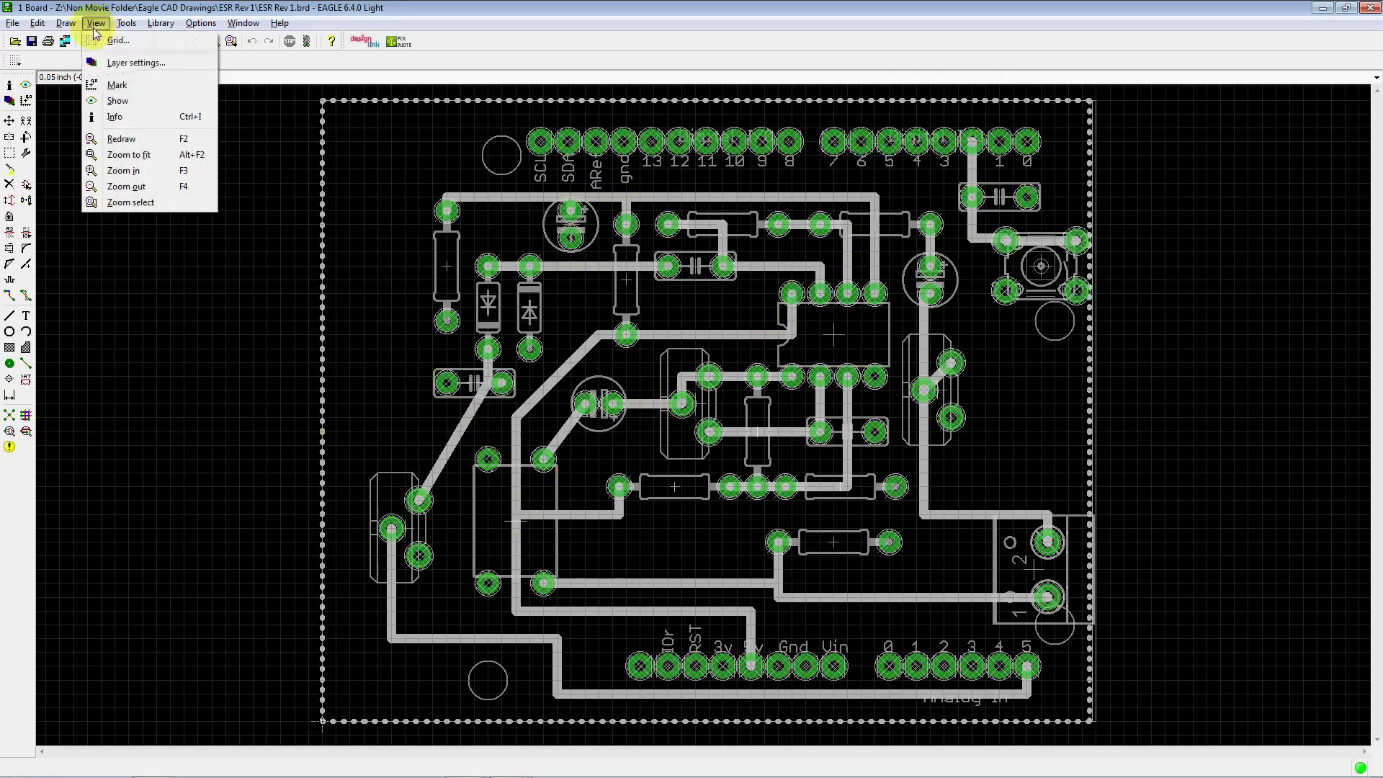
# Hide all layers, then display only Top (1), Bottom (16) and Pads (17) layers
pyautogui.click(120, 63)
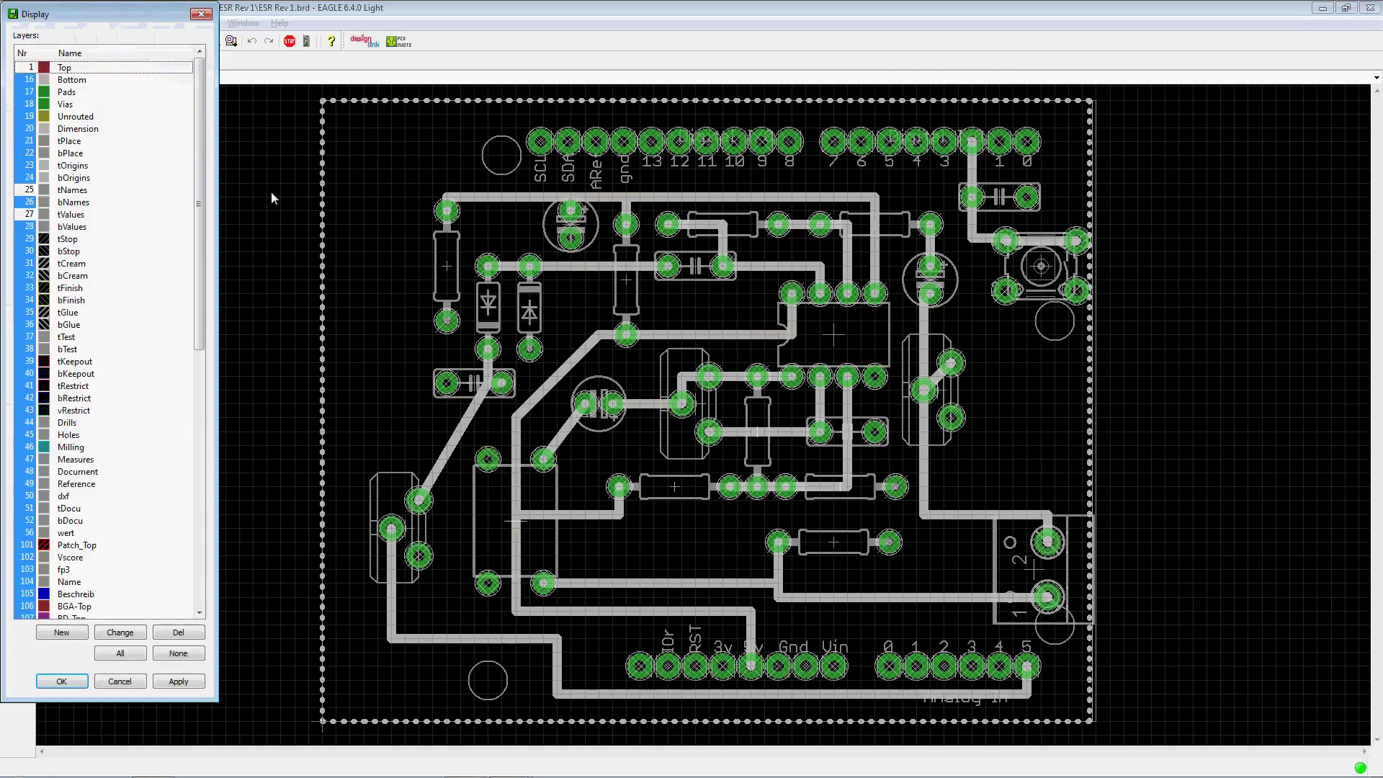
pyautogui.click(172, 653)
pyautogui.click(177, 680)
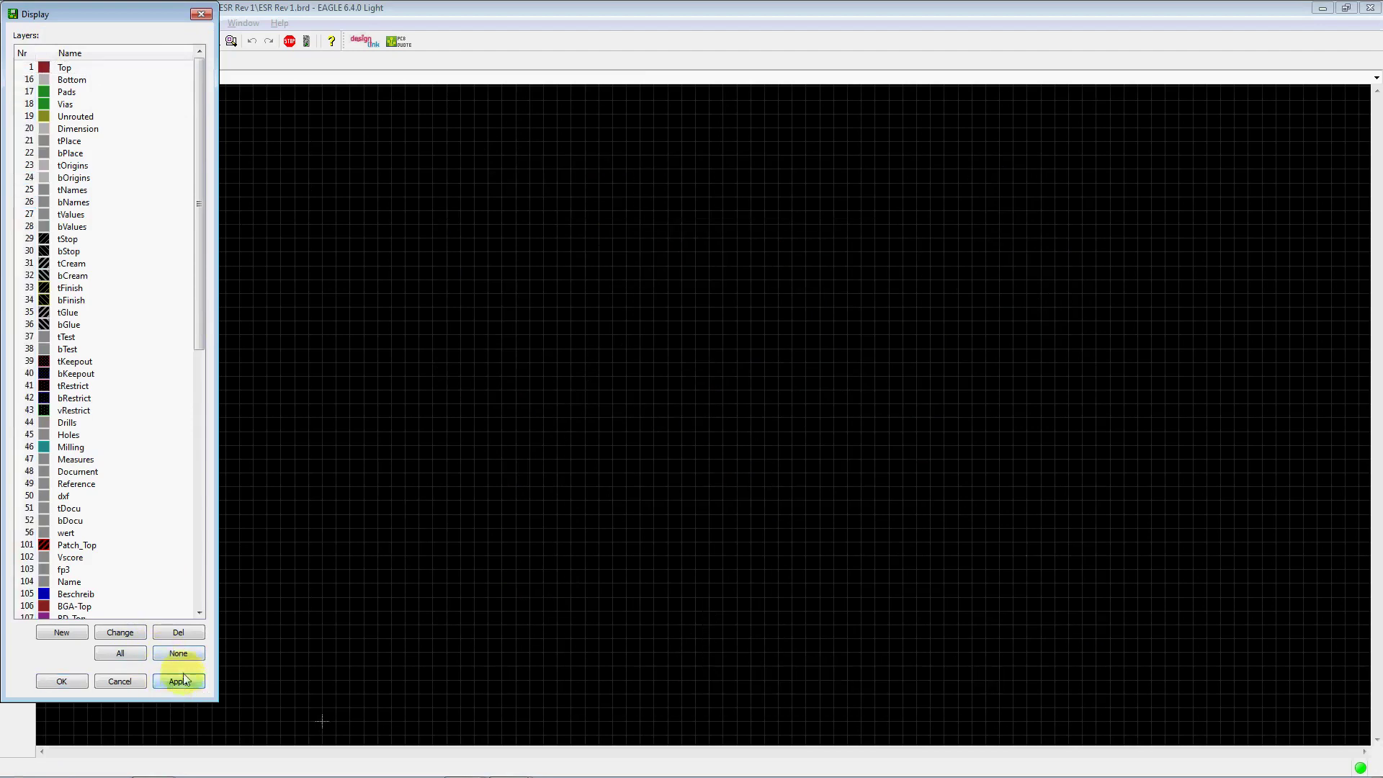
pyautogui.click(31, 68)
pyautogui.click(31, 80)
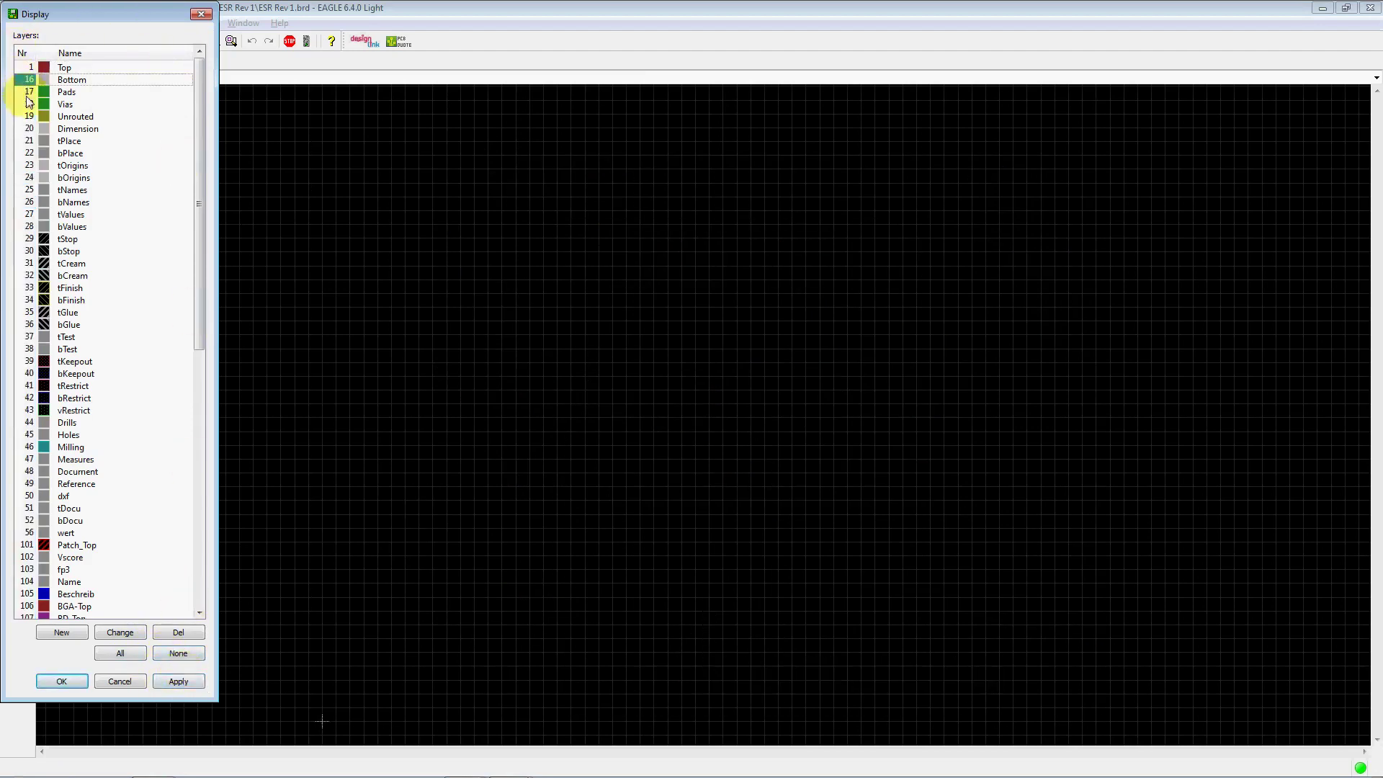
pyautogui.click(31, 92)
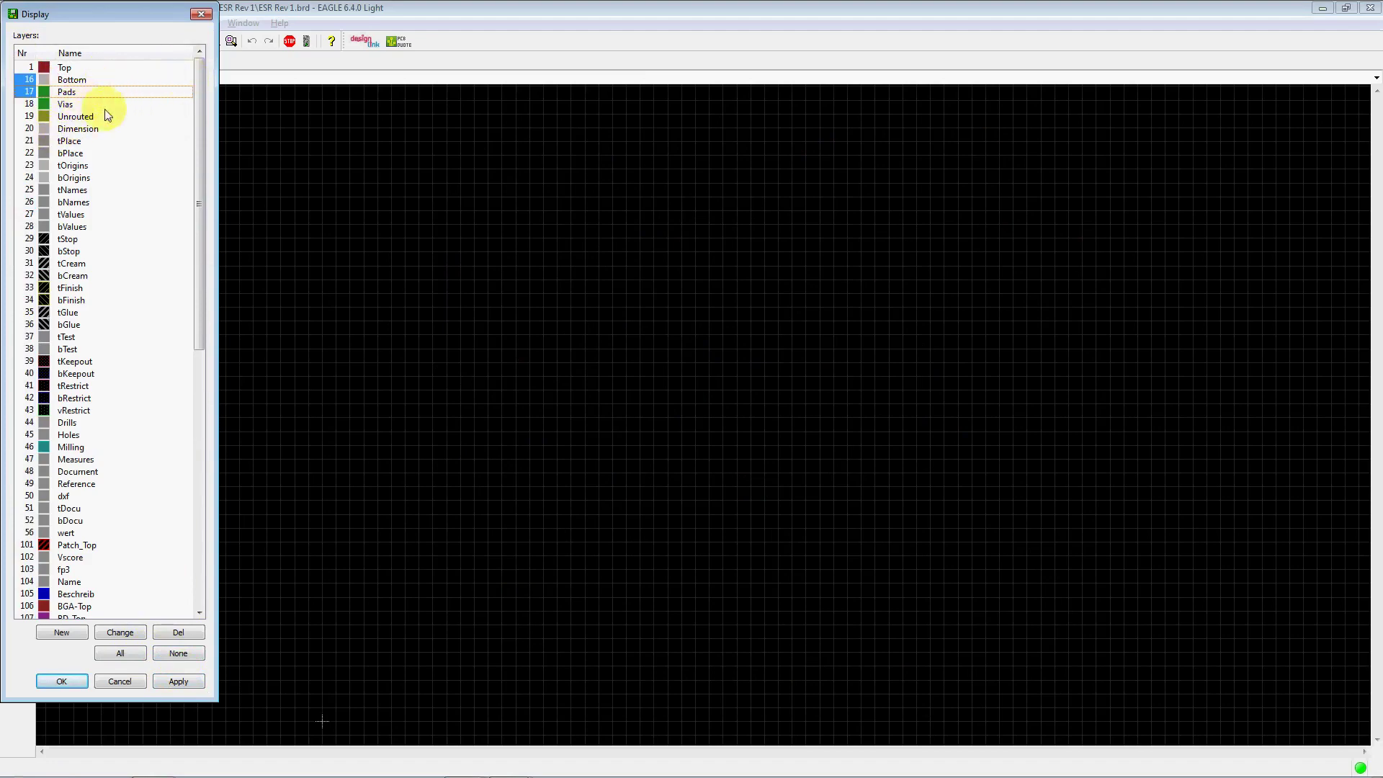
pyautogui.click(176, 681)
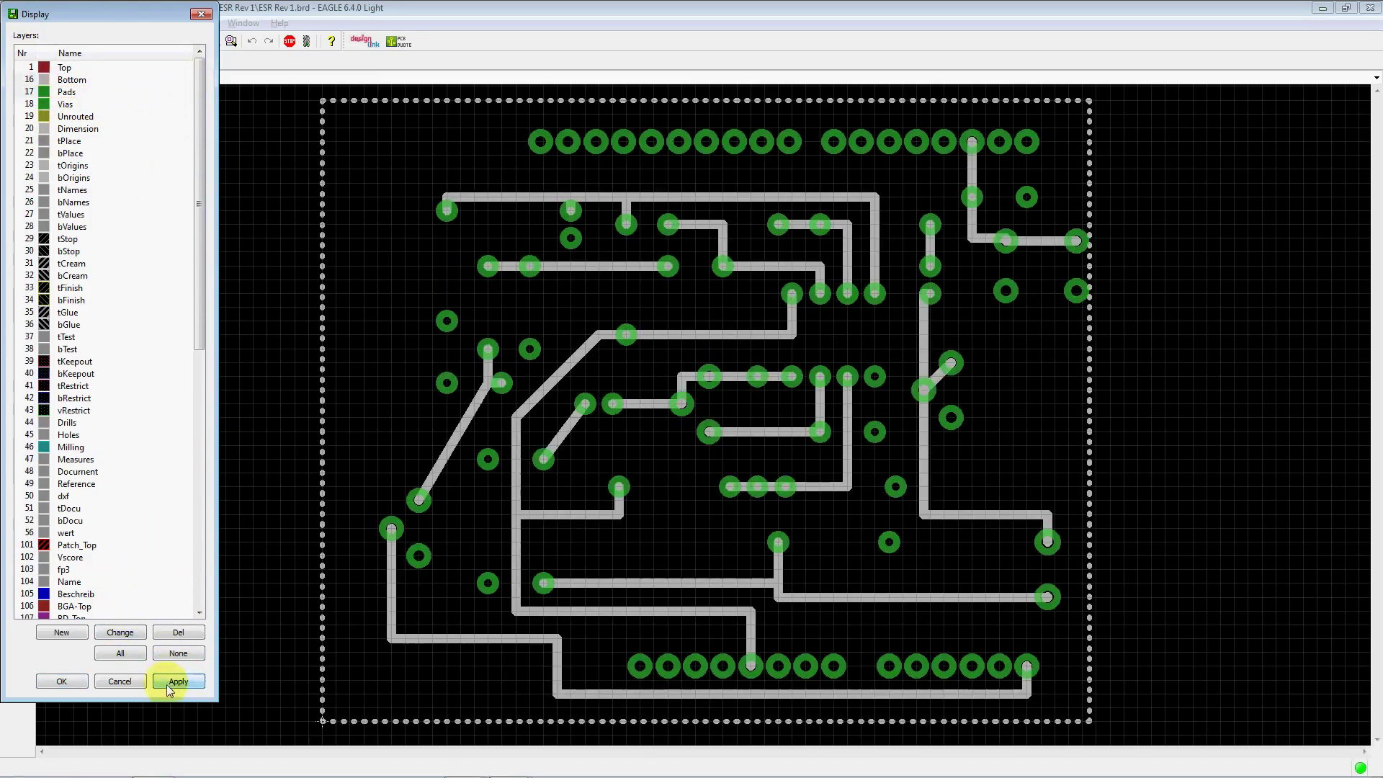
pyautogui.click(59, 683)
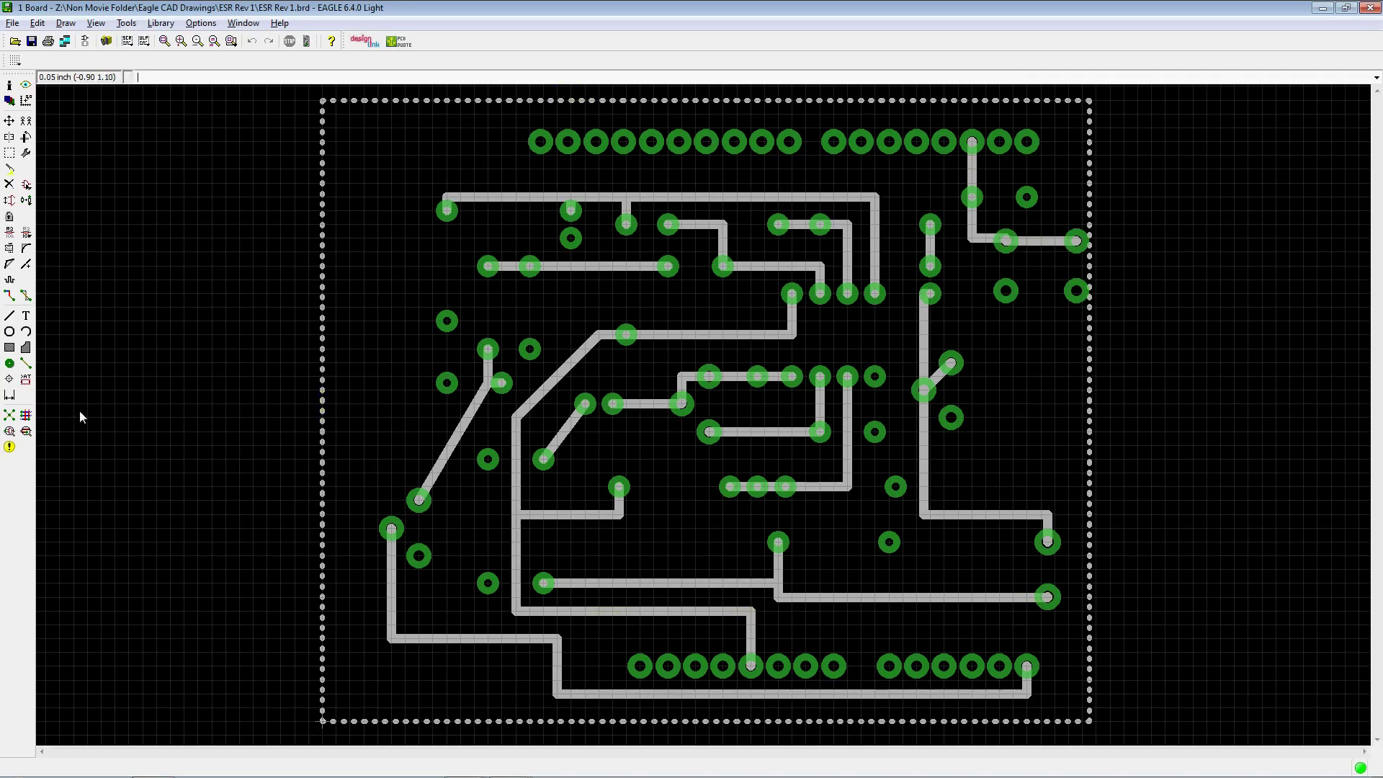
pyautogui.click(11, 416)
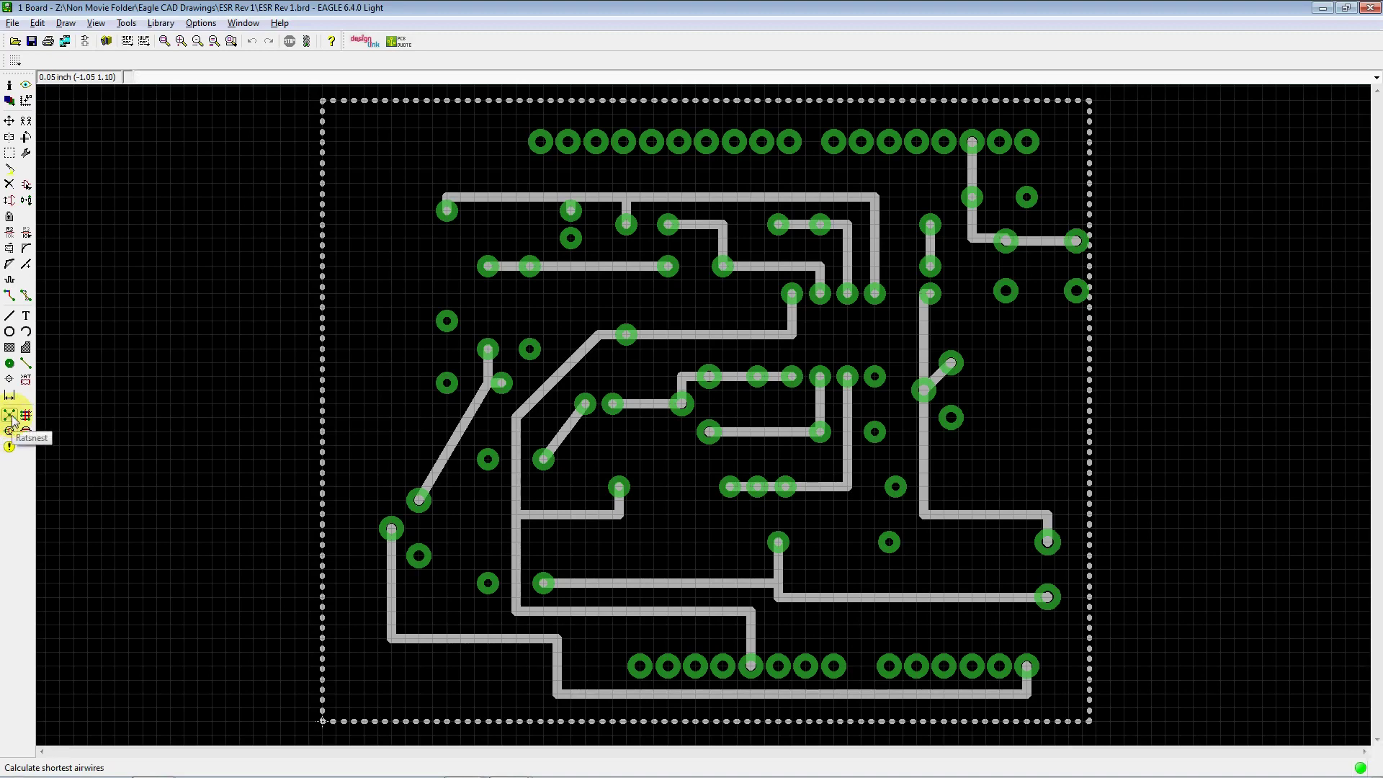
# Run Ratsnest to recalculate airwires and fill the board's copper pour
pyautogui.click(11, 417)
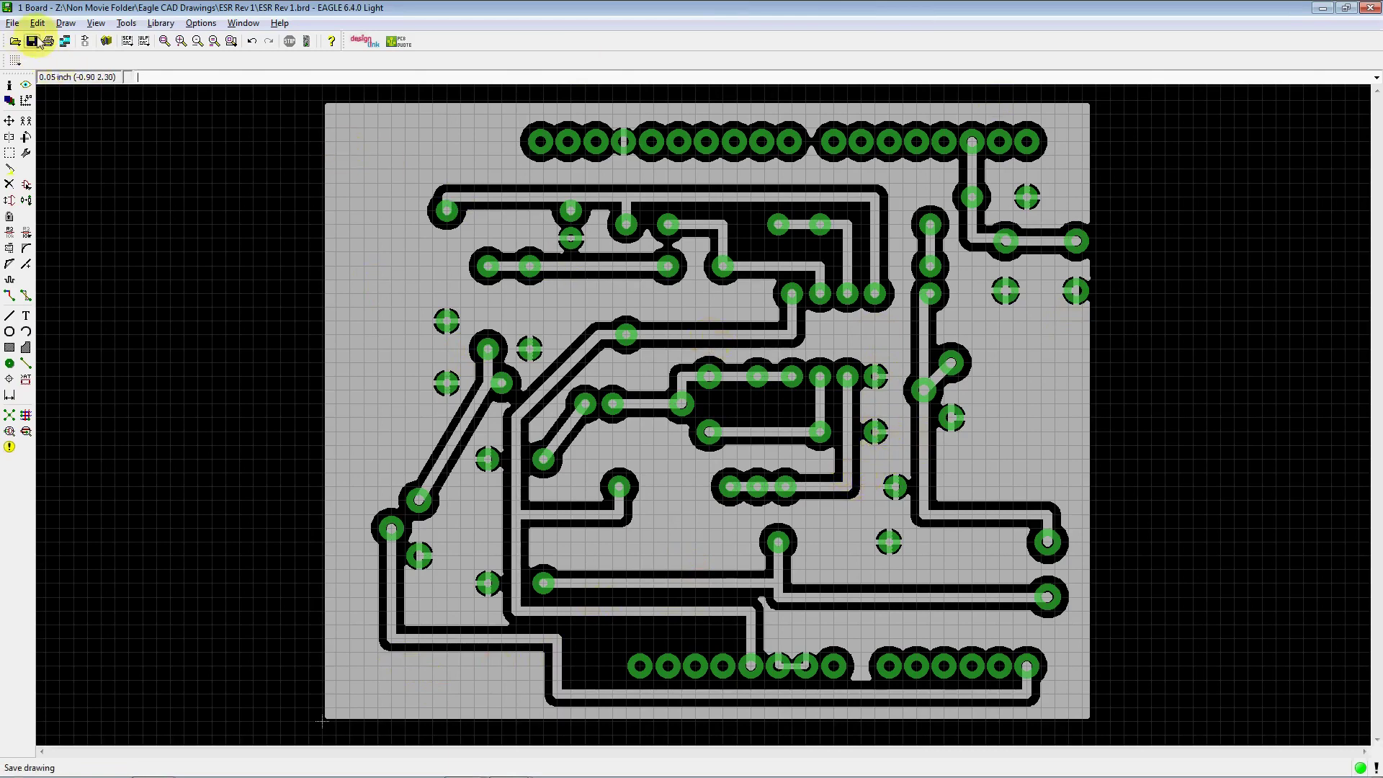
# Open the board's Print dialog from the File menu and move it into view
pyautogui.click(12, 23)
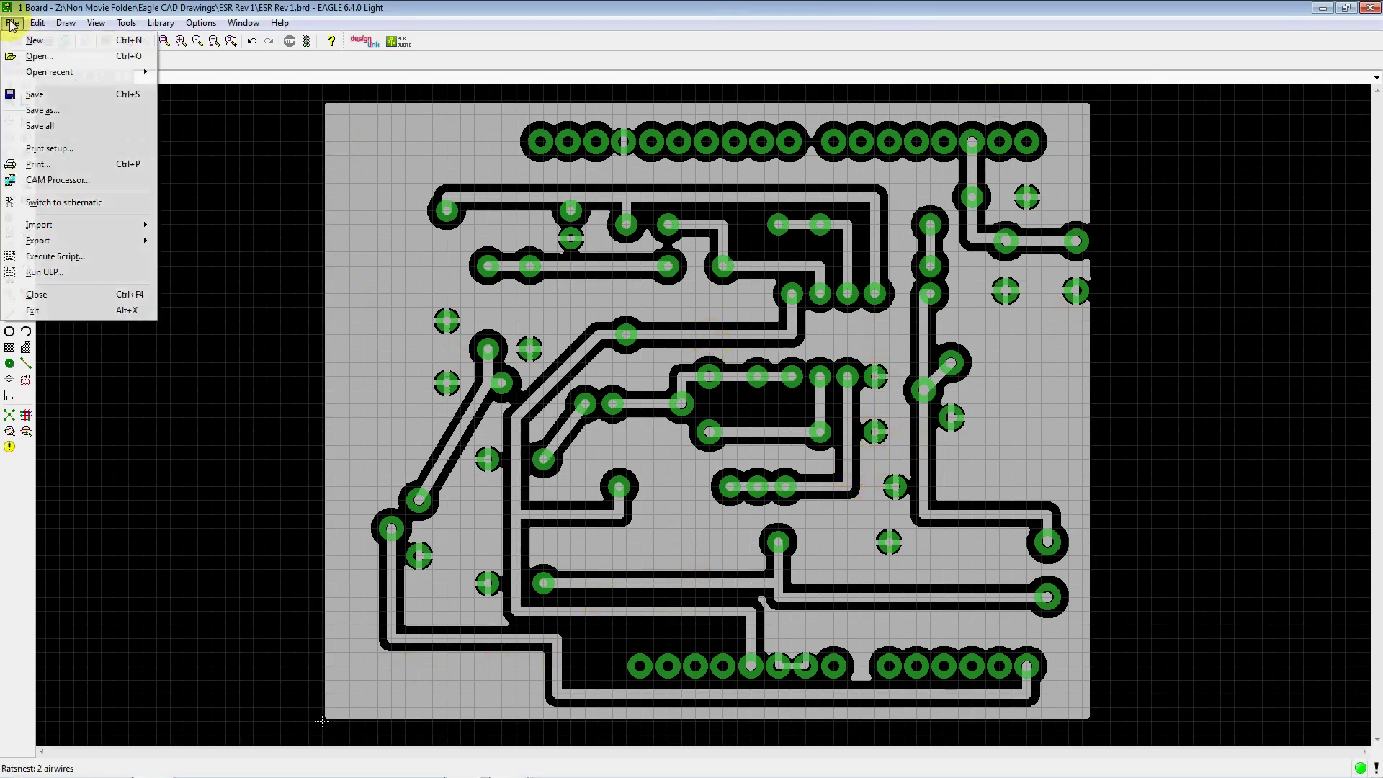
pyautogui.click(38, 163)
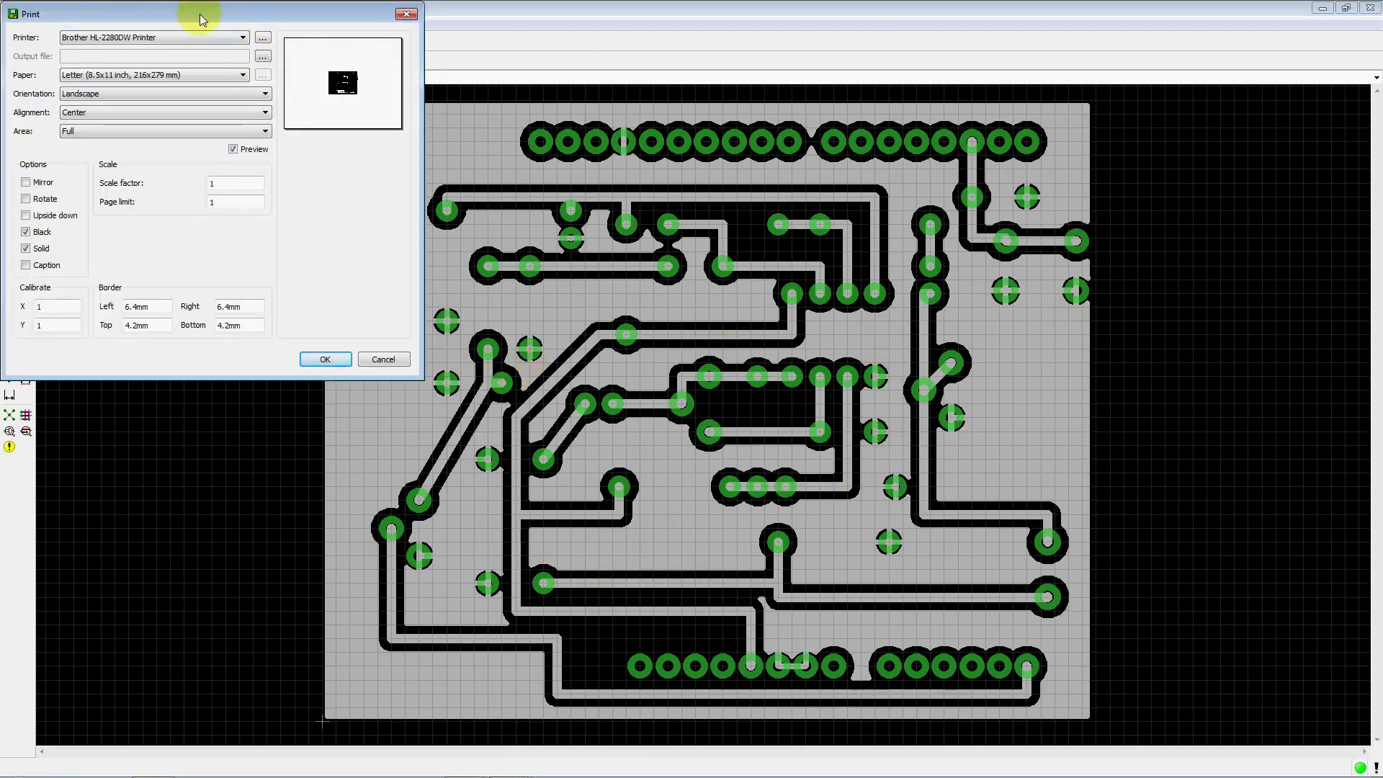
pyautogui.moveTo(200, 15); pyautogui.dragTo(421, 206)
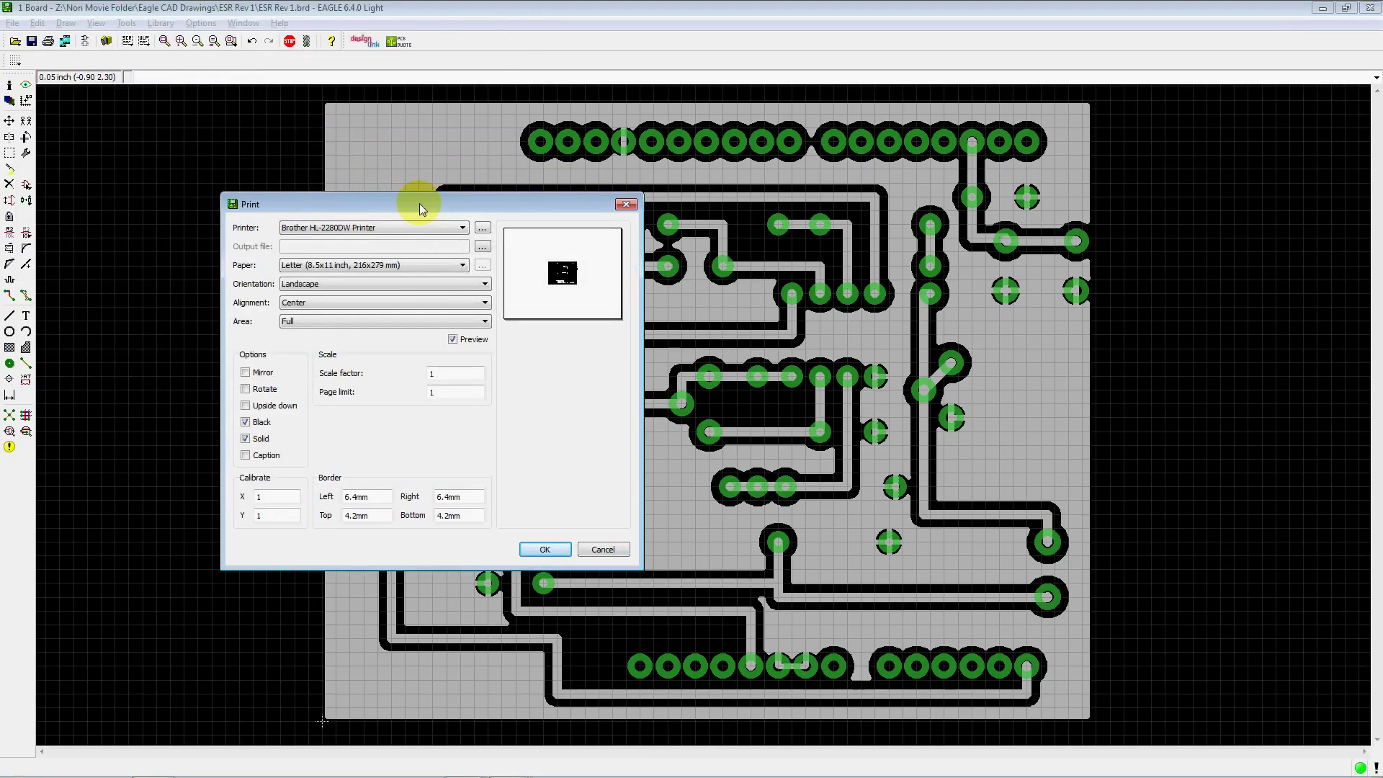
# Set the Brother printer's Density Adjustment to Darkest (+6) and confirm the printer settings
pyautogui.click(482, 229)
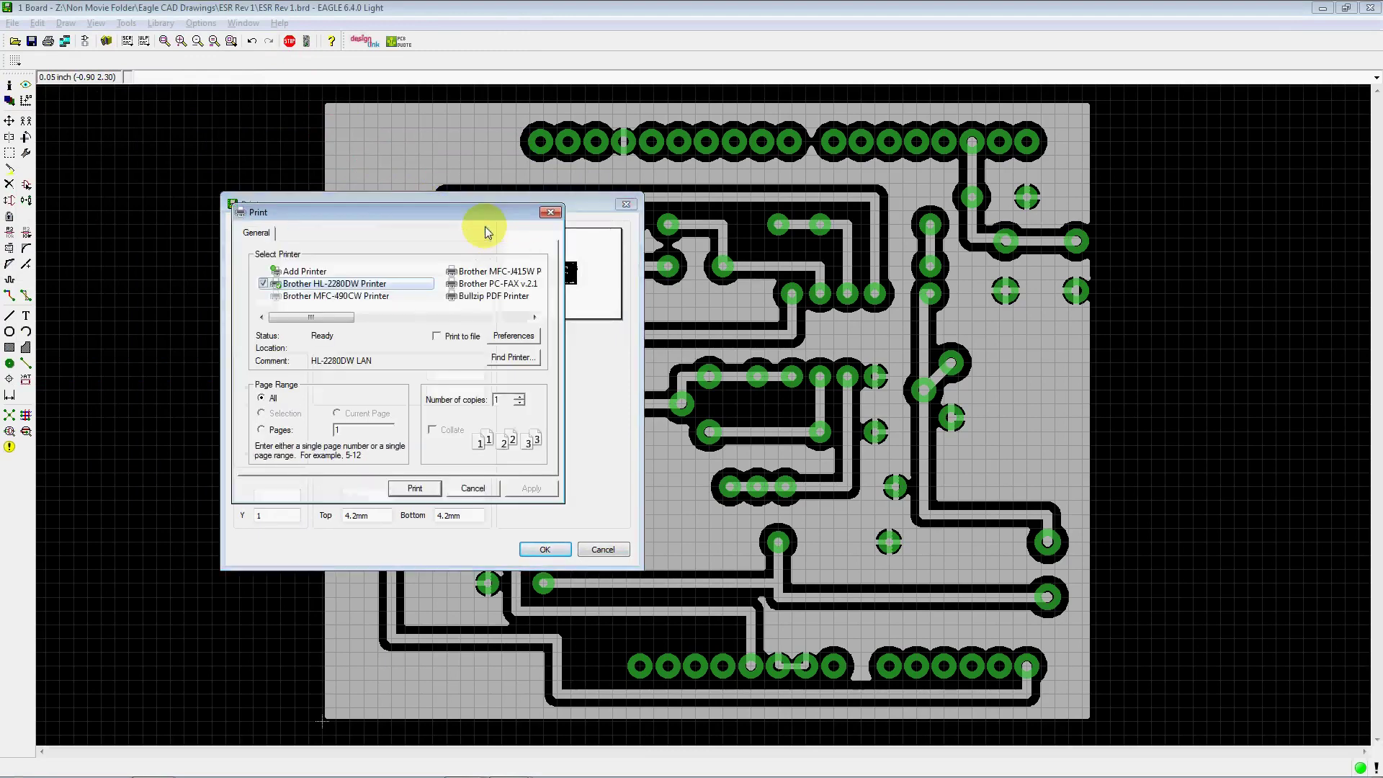
pyautogui.click(524, 341)
pyautogui.click(480, 311)
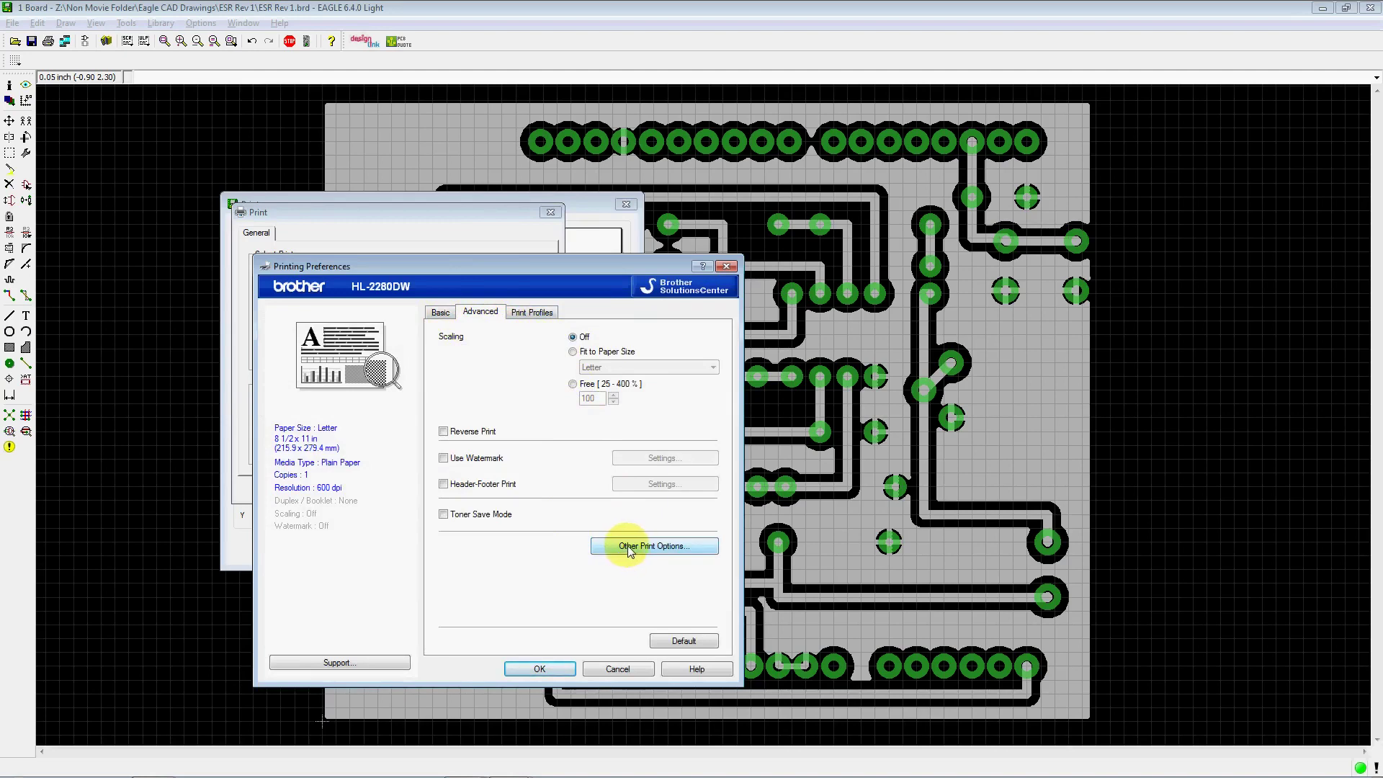
pyautogui.click(668, 549)
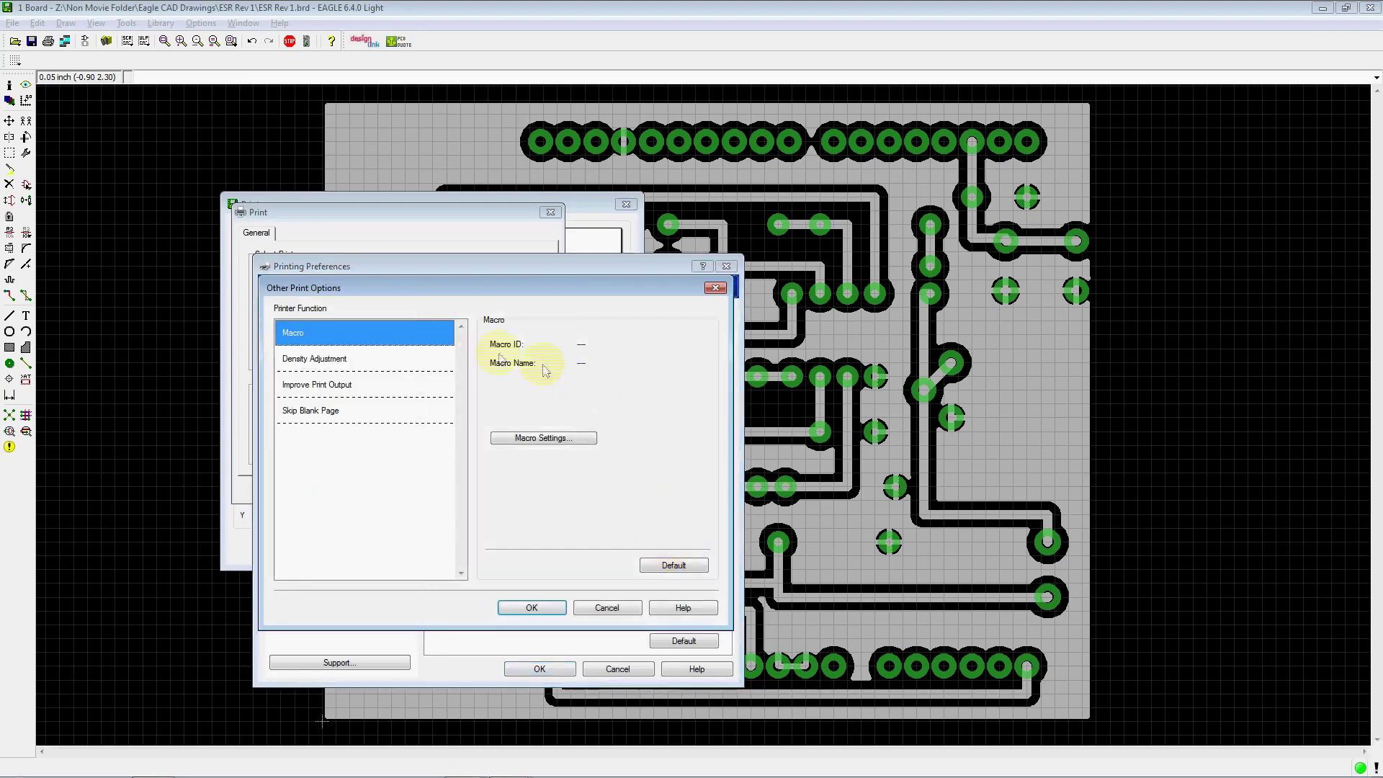
pyautogui.click(382, 364)
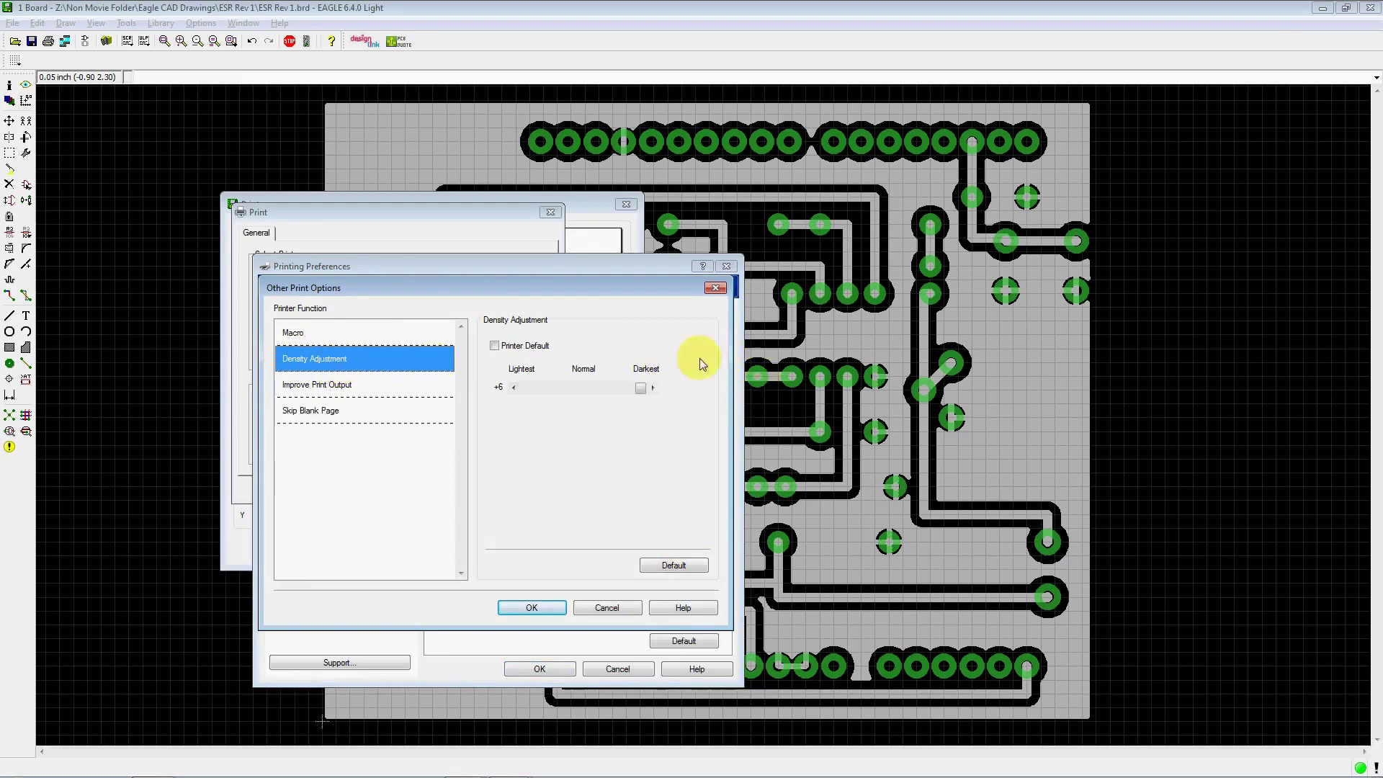
pyautogui.click(503, 347)
pyautogui.click(503, 347)
pyautogui.click(652, 387)
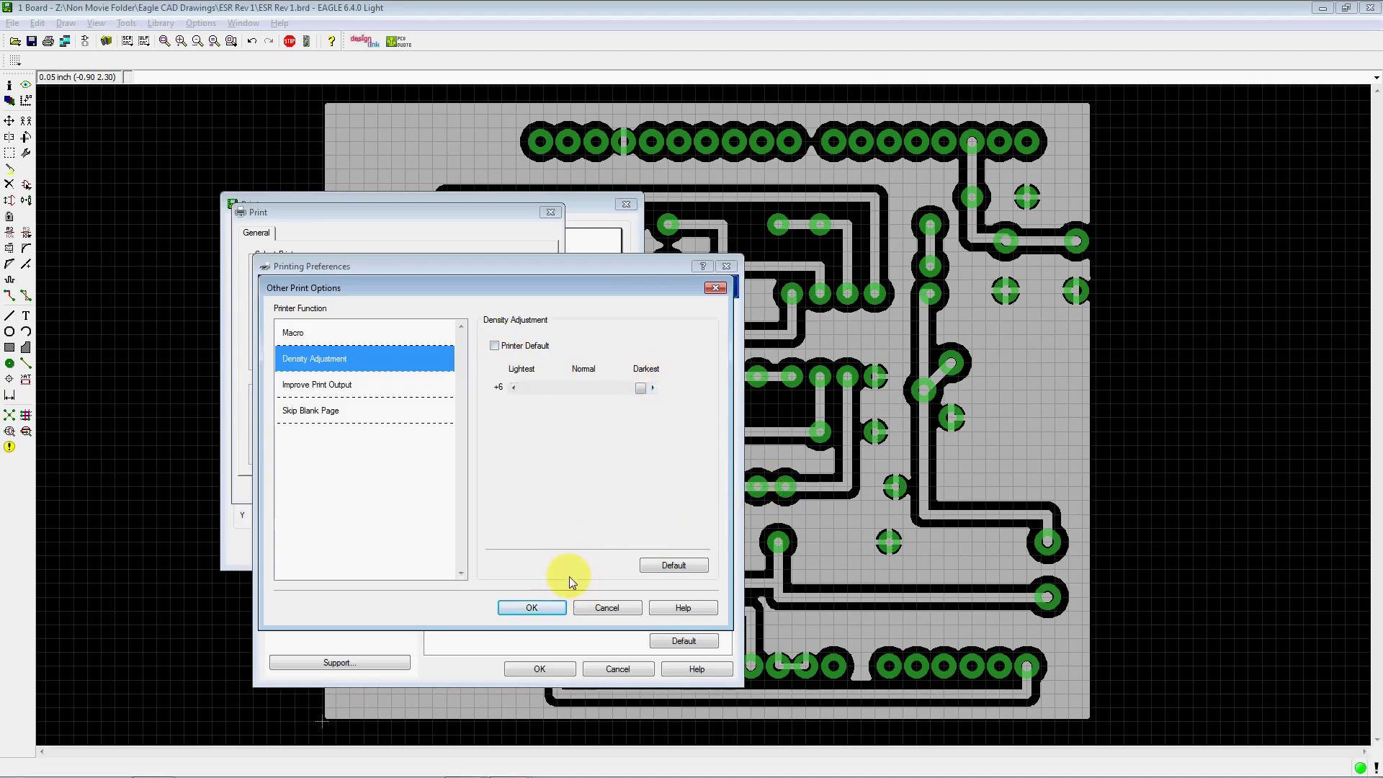
pyautogui.click(552, 609)
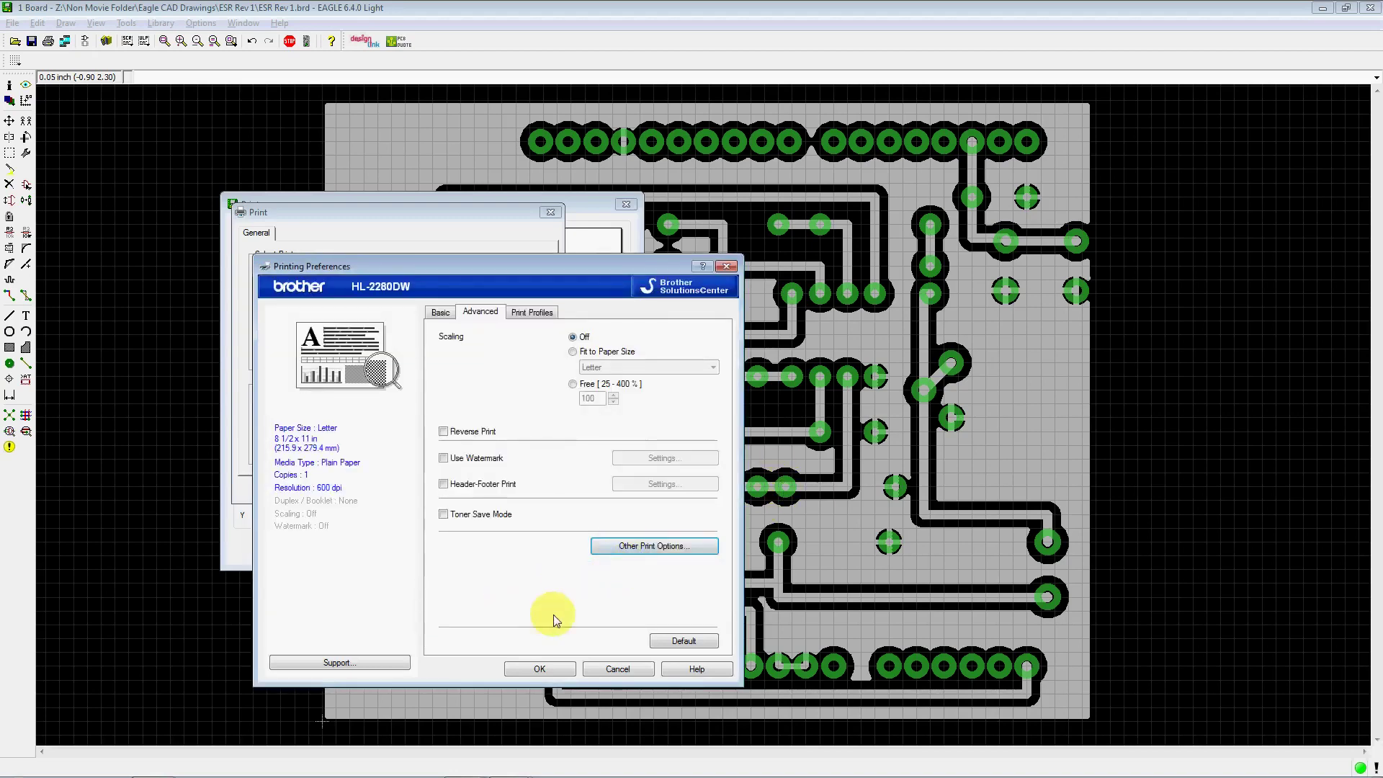
pyautogui.click(544, 668)
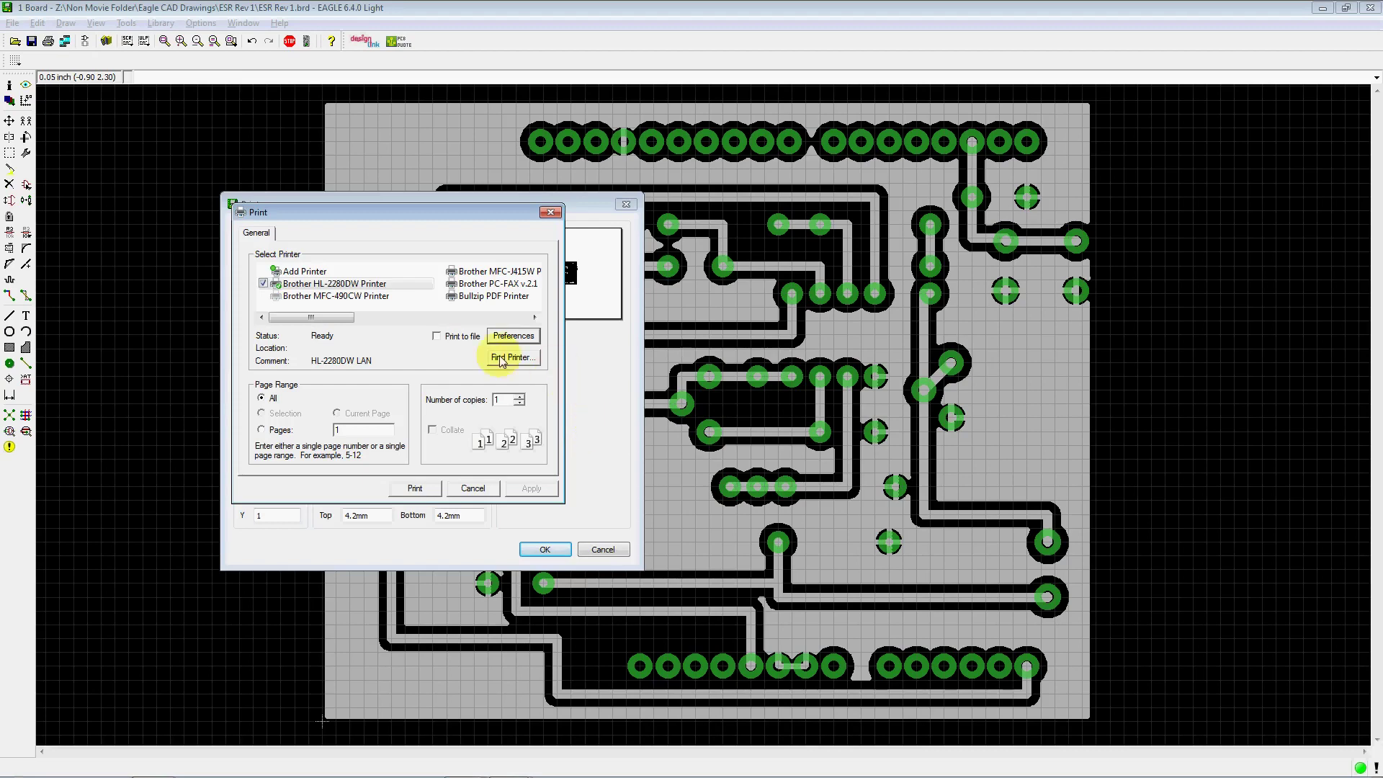
pyautogui.click(421, 494)
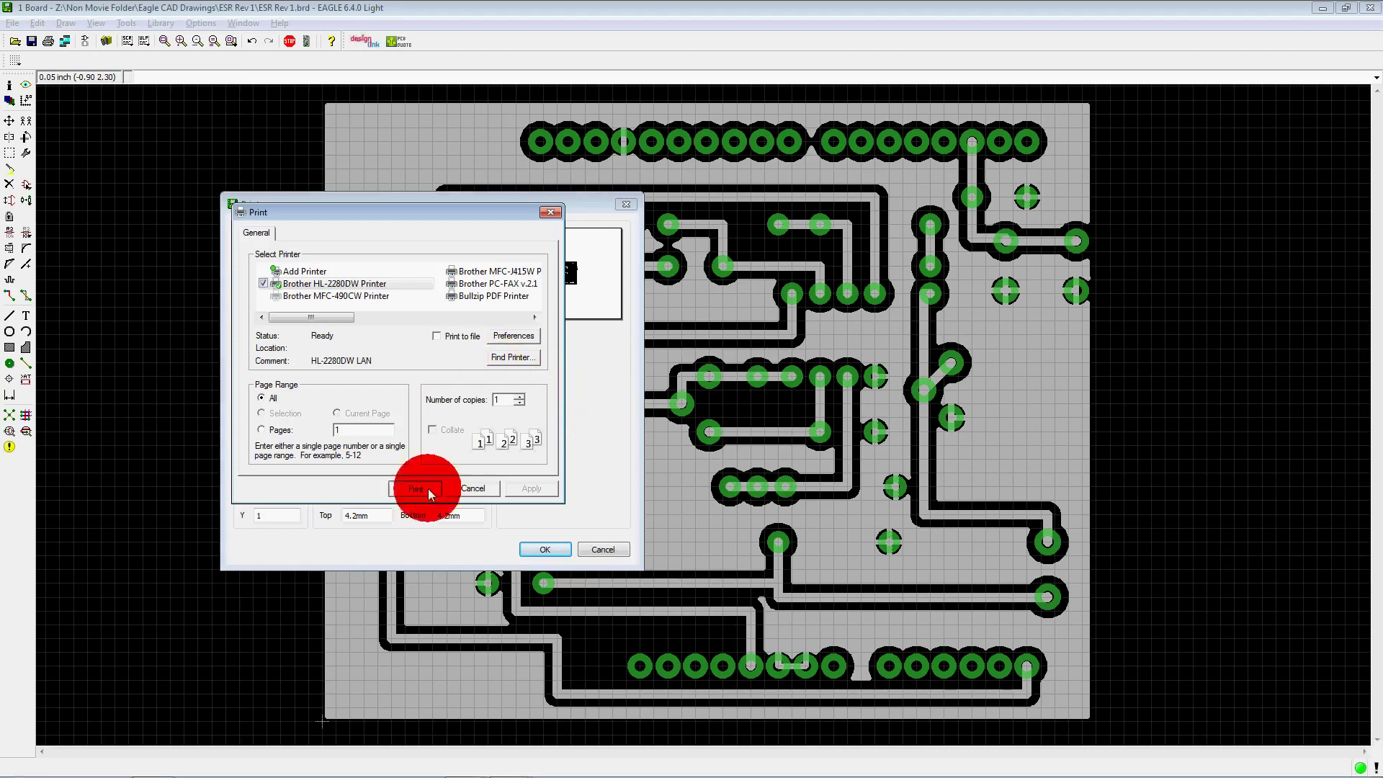
# Move the Print dialog aside and cancel it without printing
pyautogui.moveTo(369, 202); pyautogui.dragTo(408, 49)
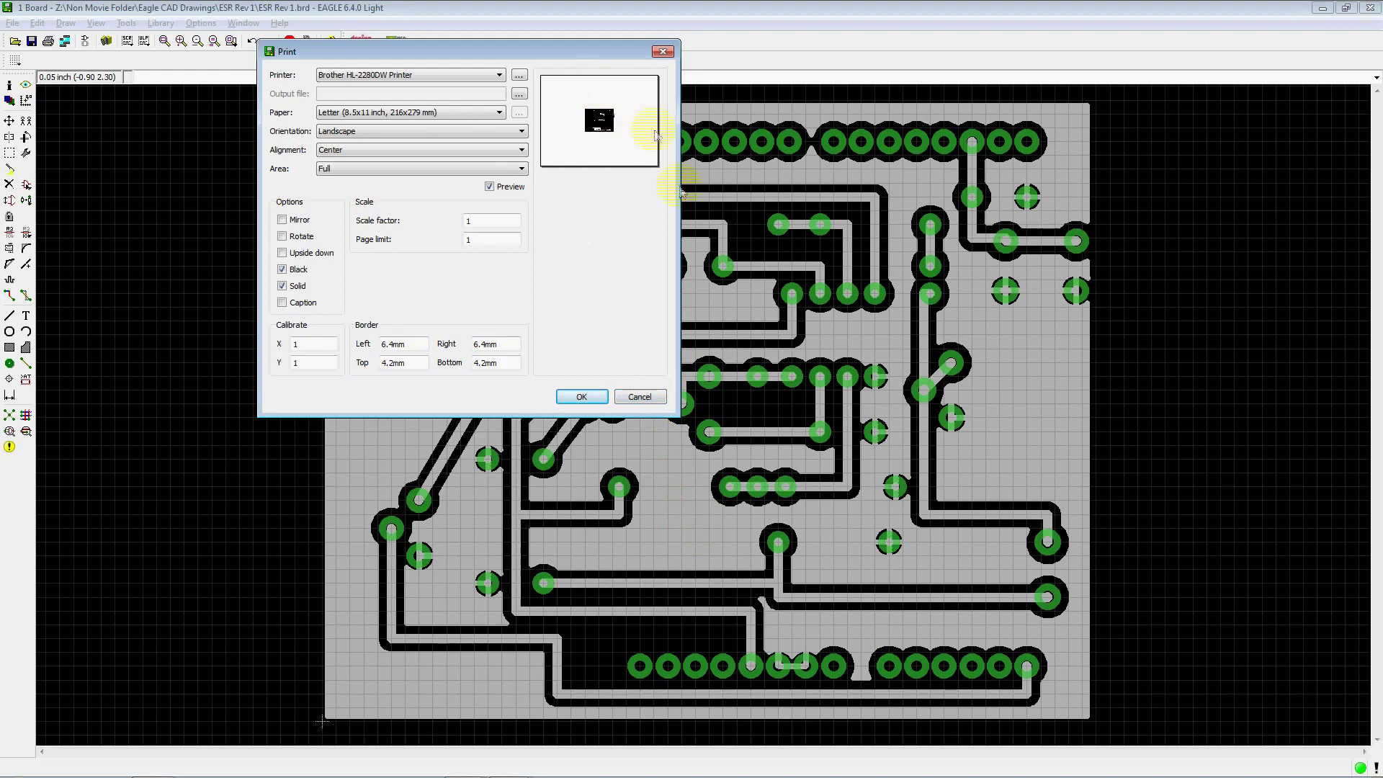
pyautogui.click(639, 396)
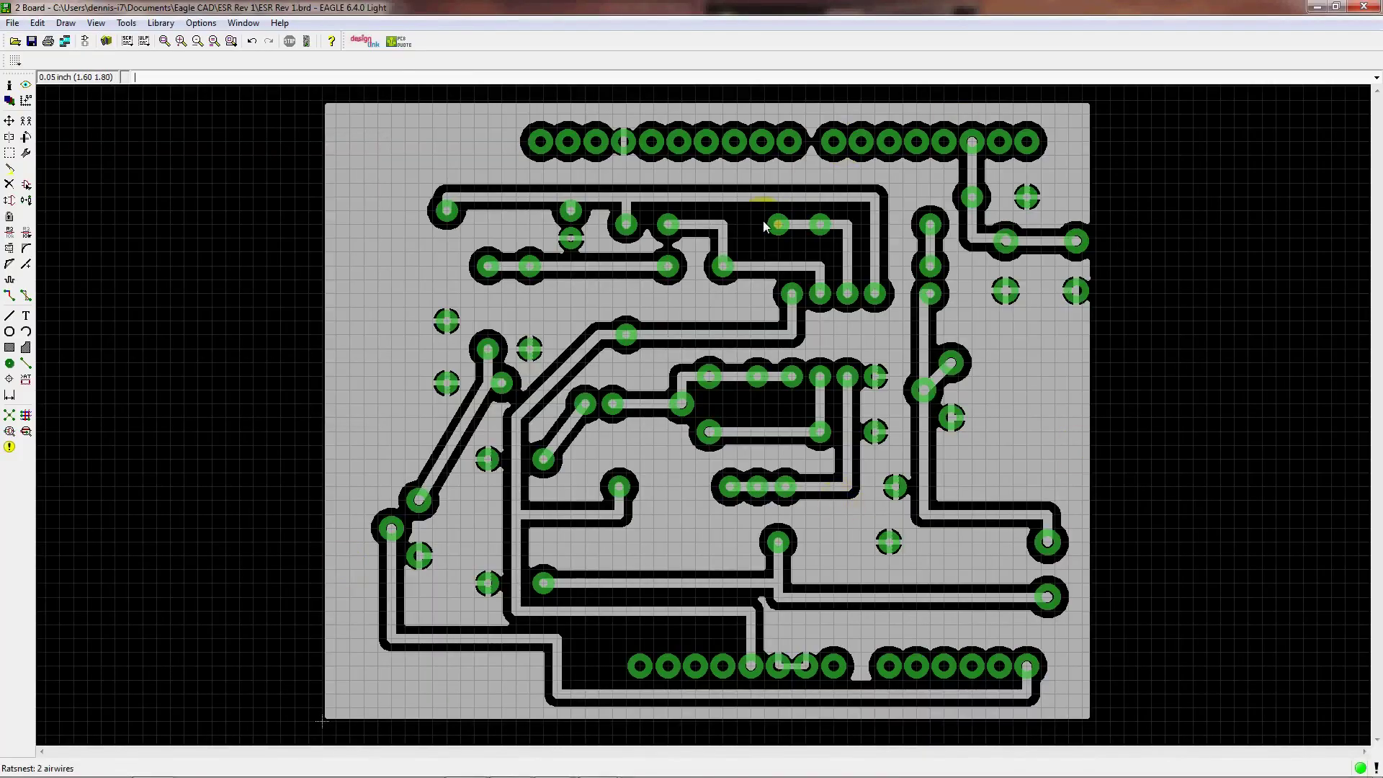
# Bring forward the ESR Rev 1.brd window opened from the Documents folder, showing the poured board
pyautogui.click(801, 418)
pyautogui.click(351, 331)
# In the Display dialog, show the Pads, Top and Dimension layers and apply
pyautogui.click(96, 24)
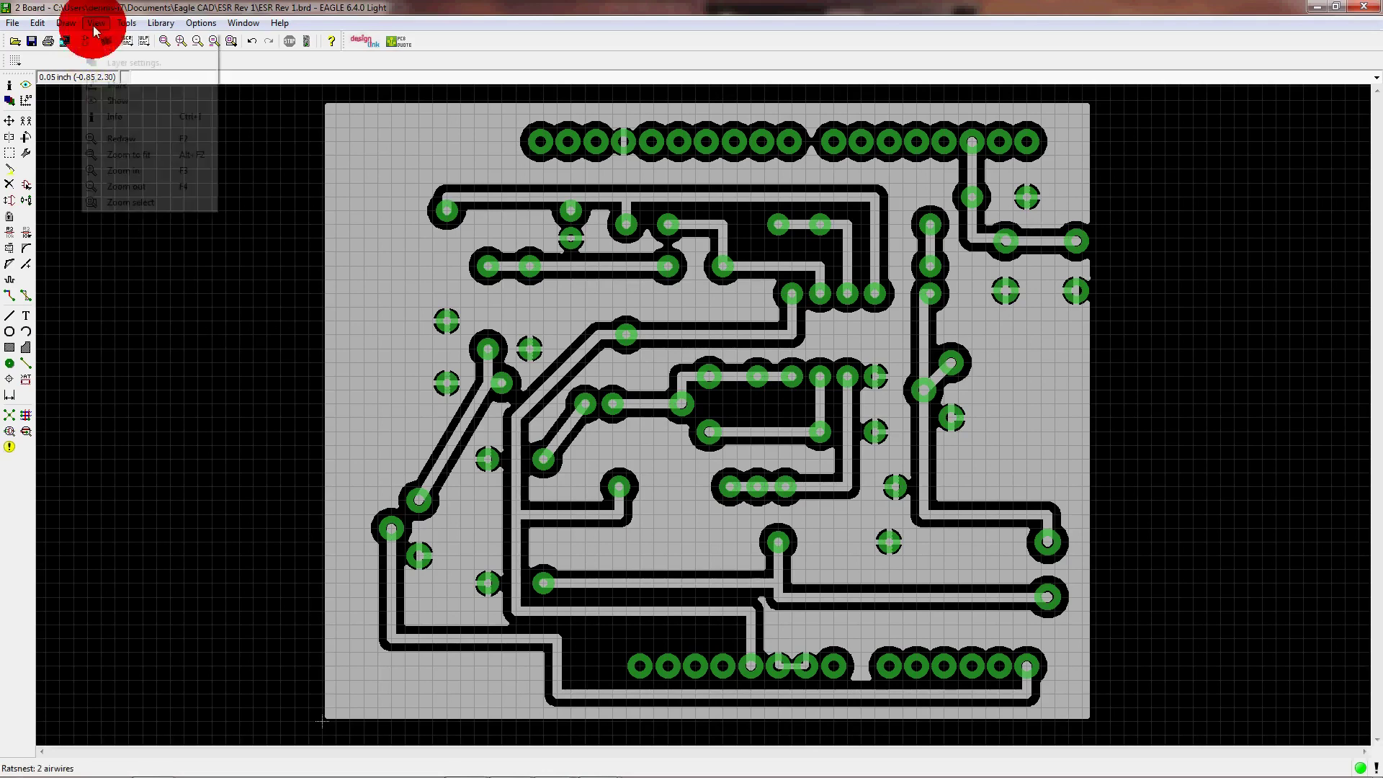
pyautogui.click(115, 67)
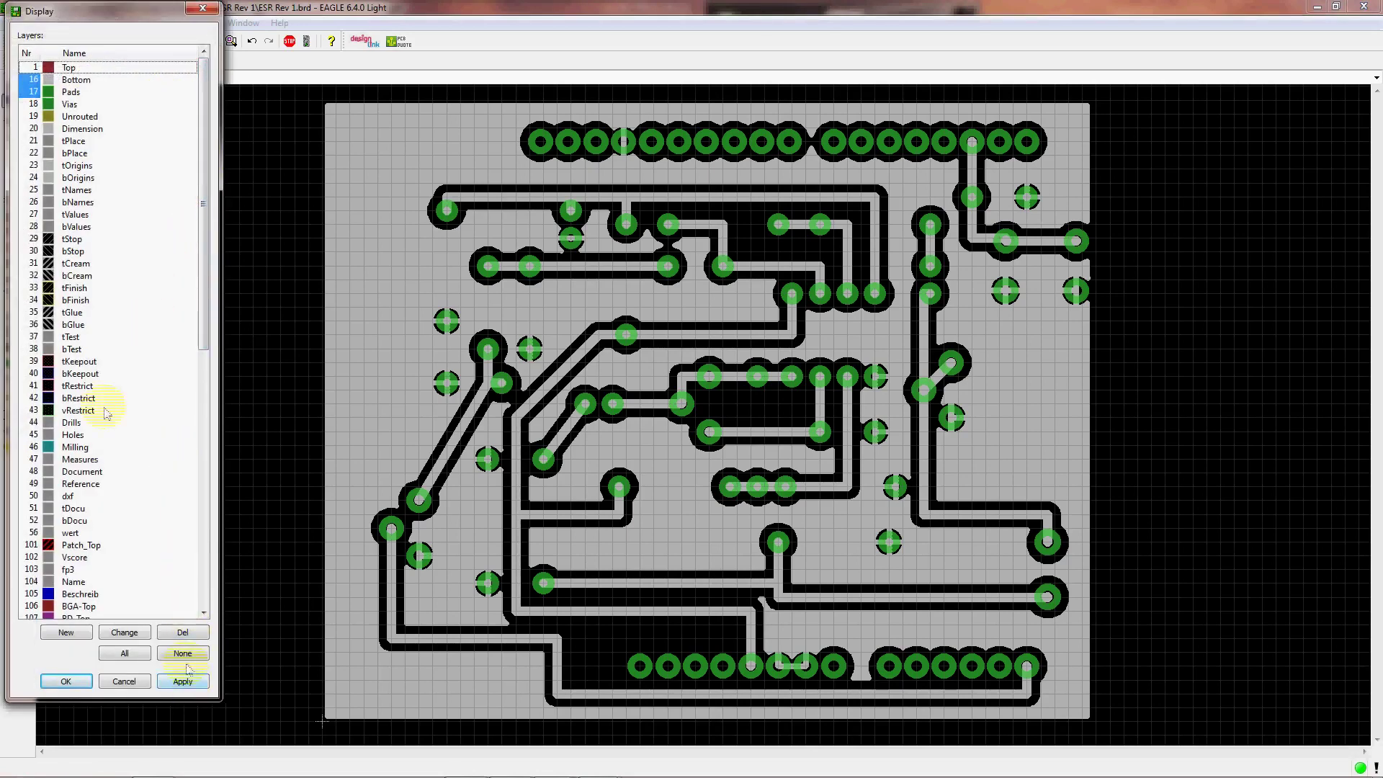
pyautogui.click(33, 90)
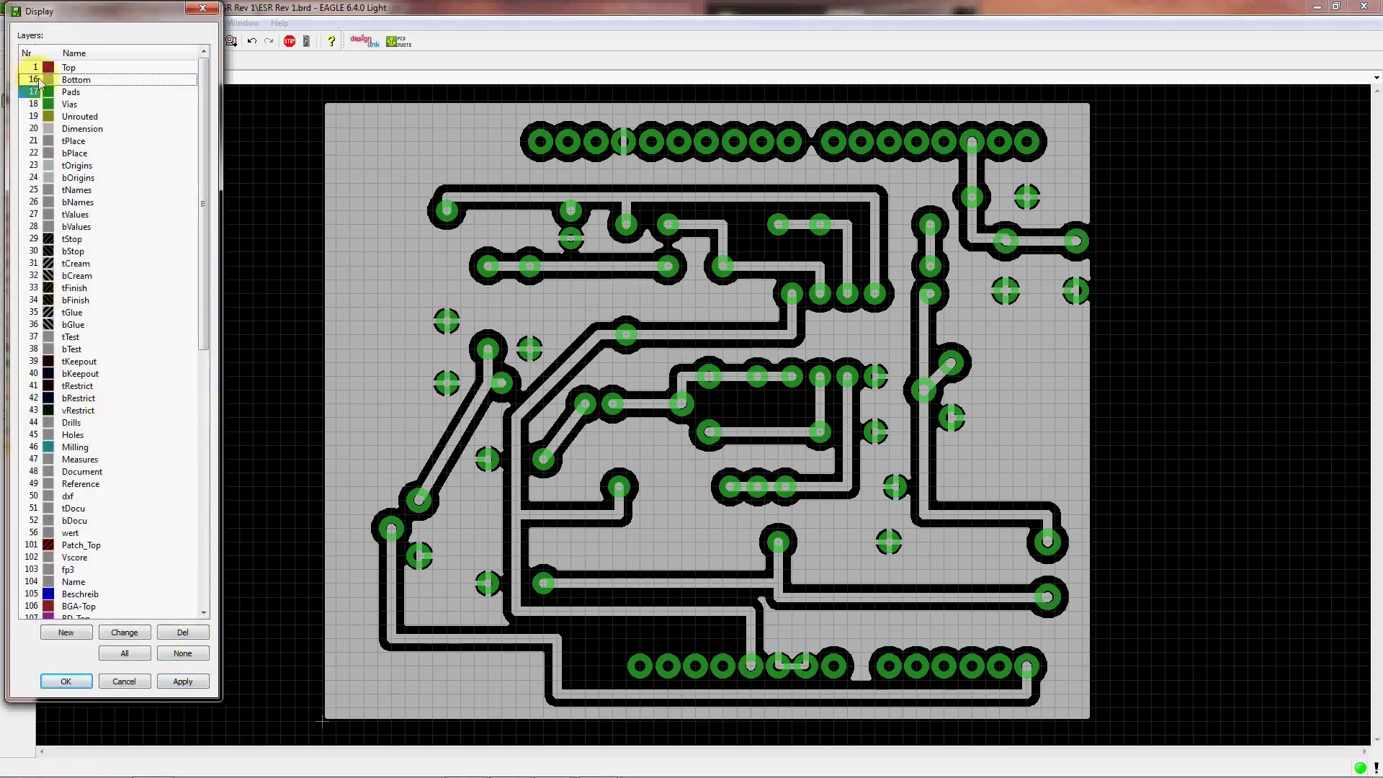
pyautogui.click(185, 682)
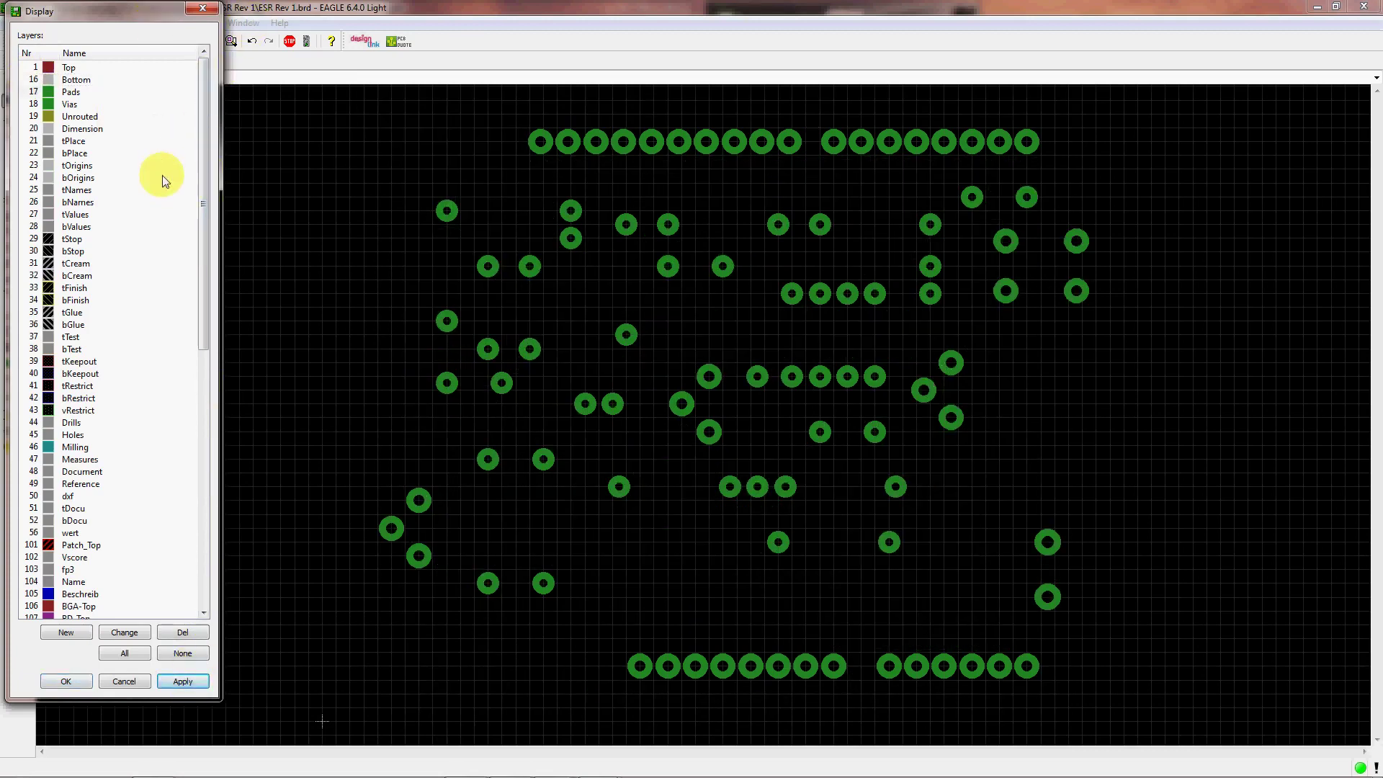
pyautogui.click(38, 68)
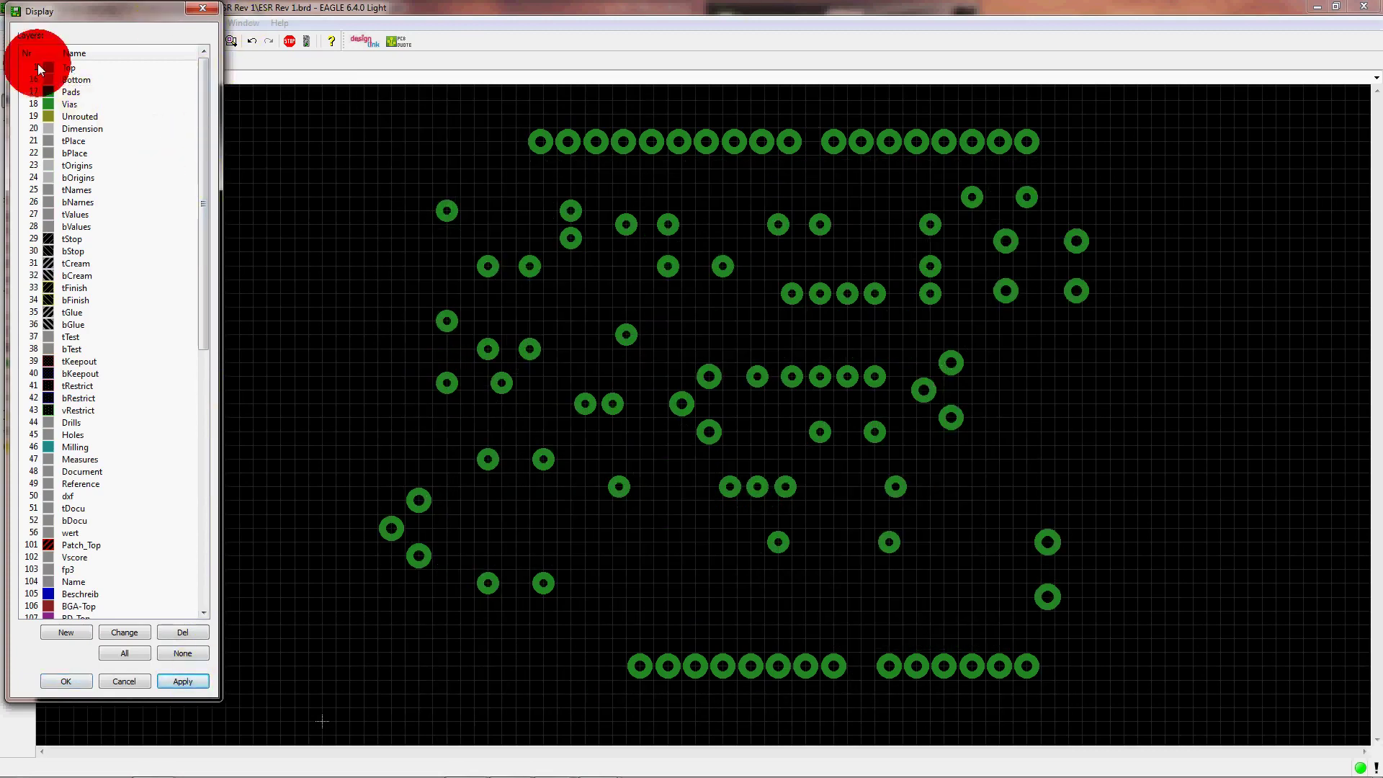
pyautogui.click(34, 128)
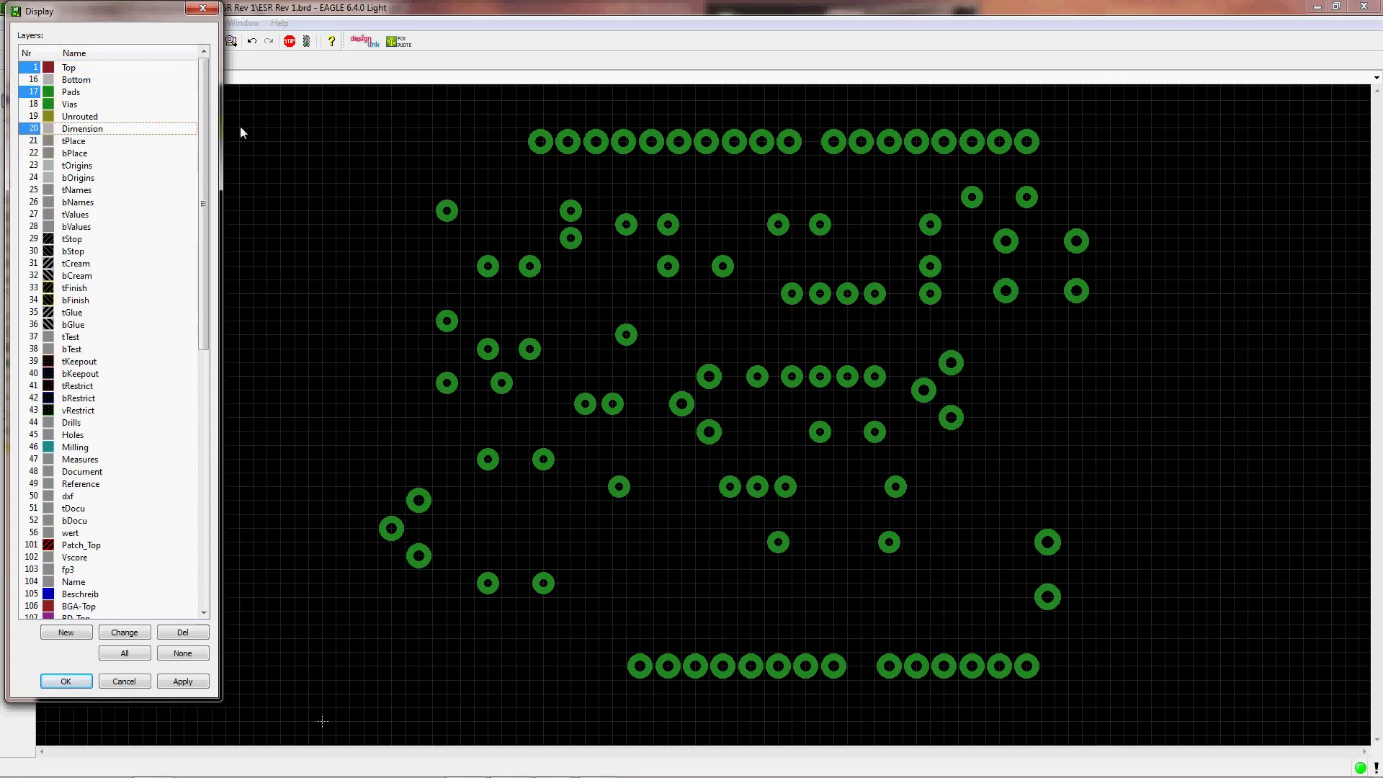
pyautogui.click(197, 687)
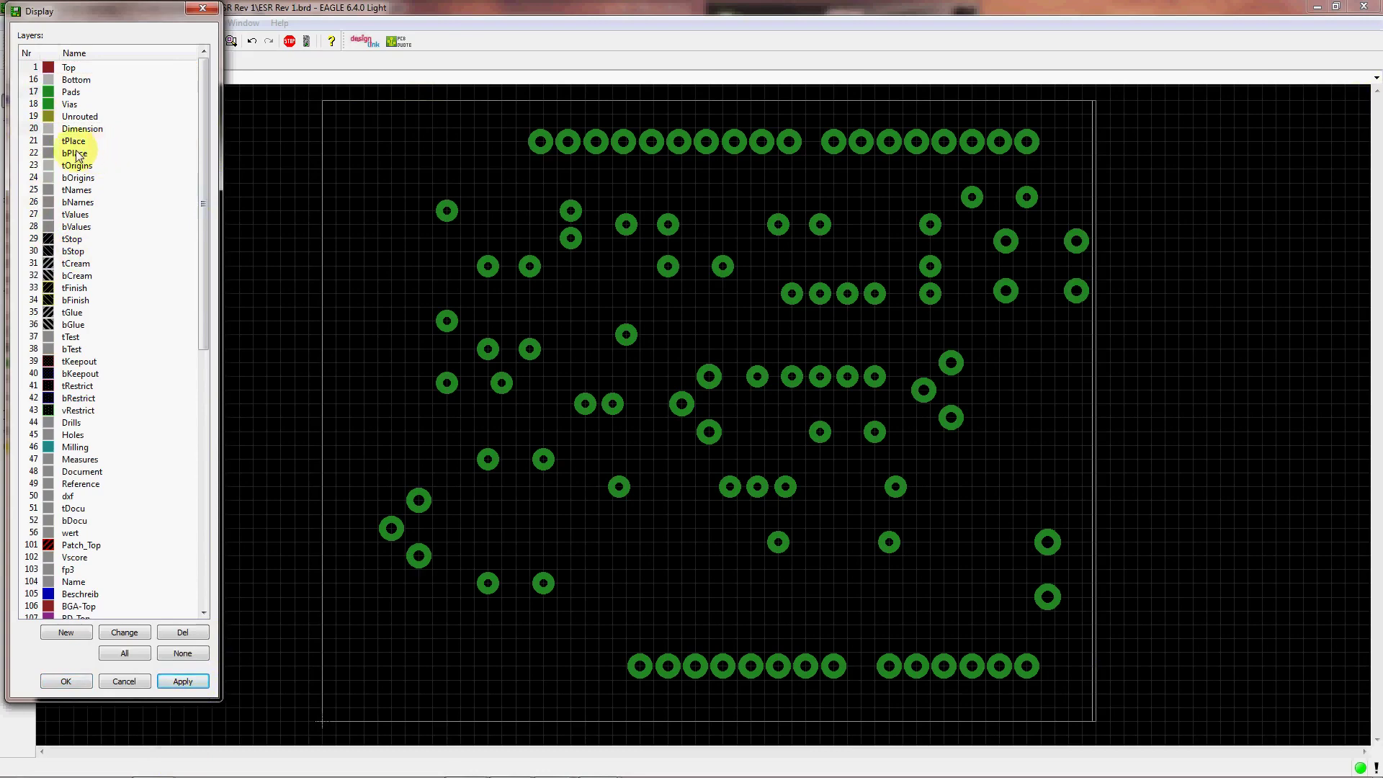
# Add tPlace, tOrigins, tNames and tStop layers, apply, and close the Display dialog
pyautogui.click(28, 143)
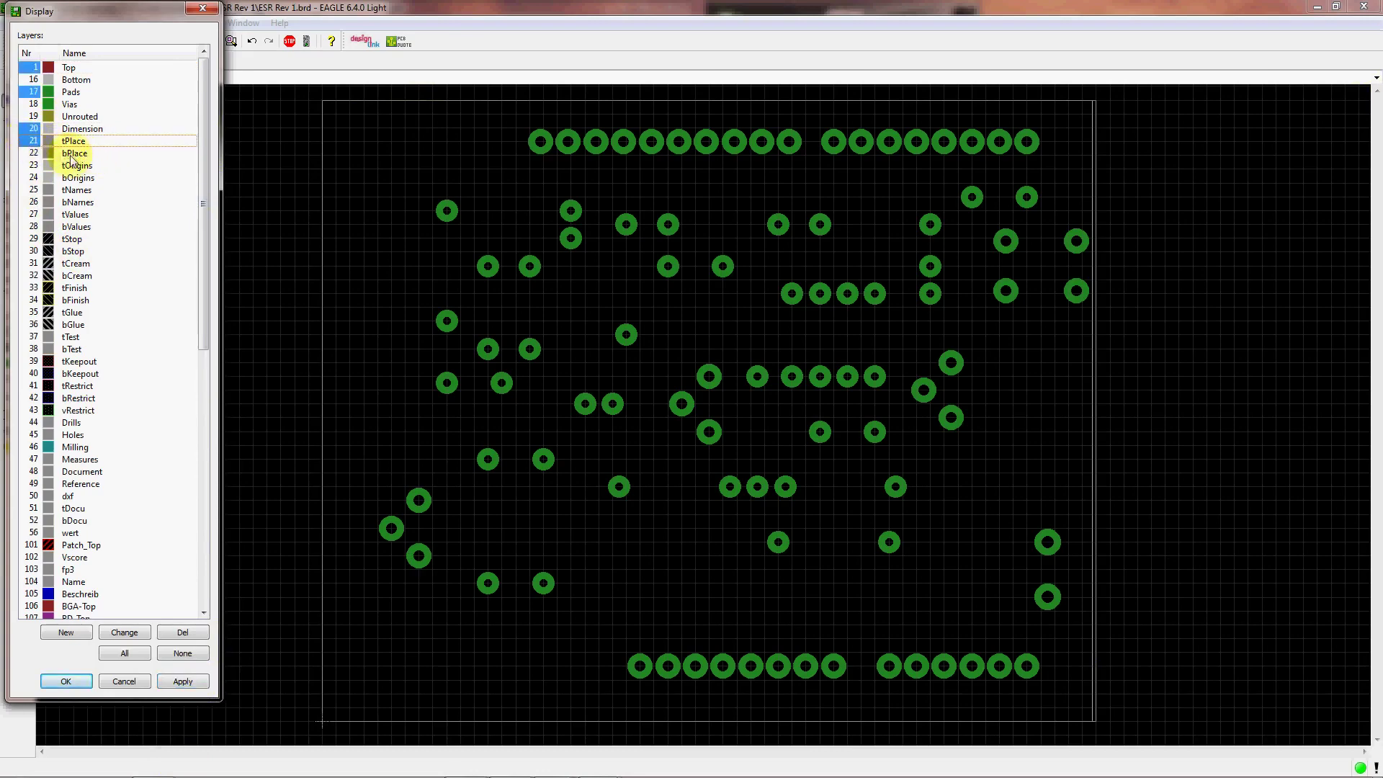
pyautogui.click(23, 168)
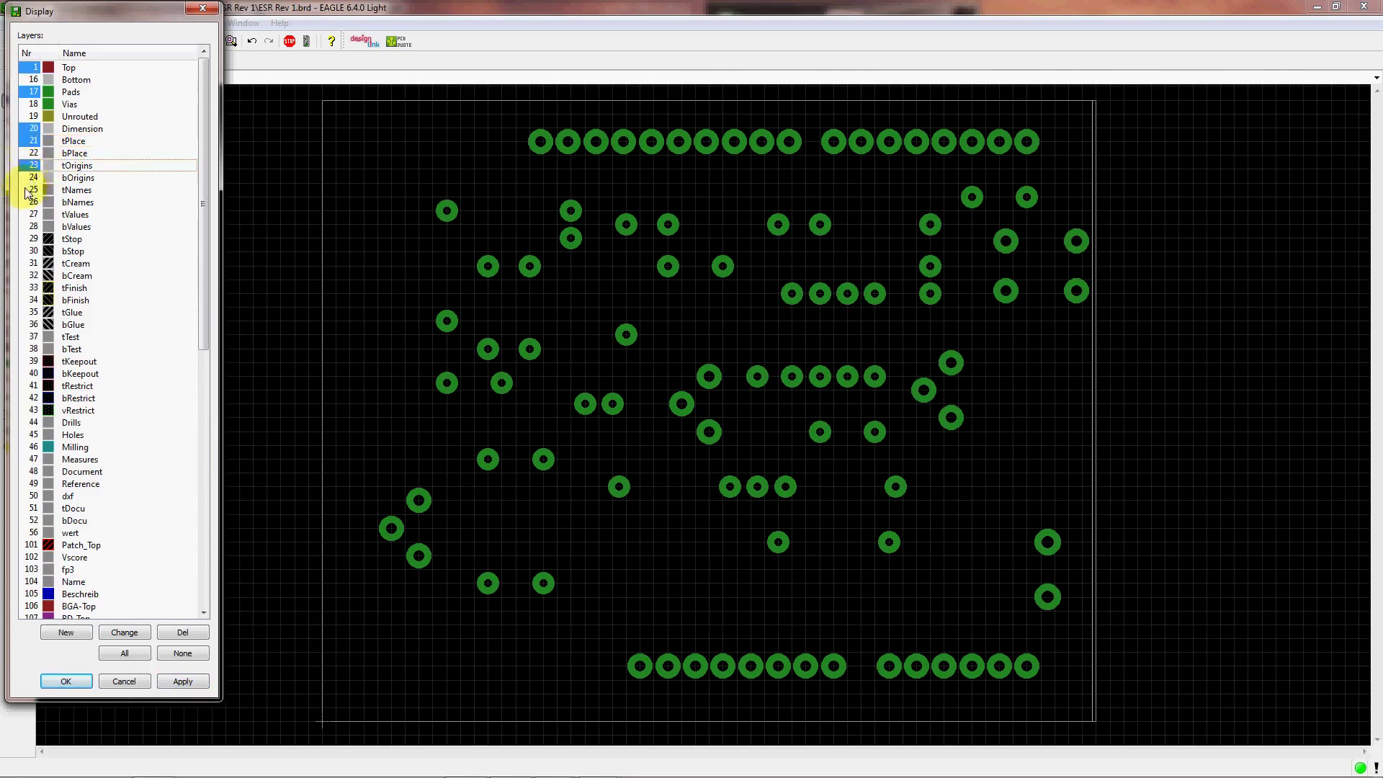
pyautogui.click(28, 191)
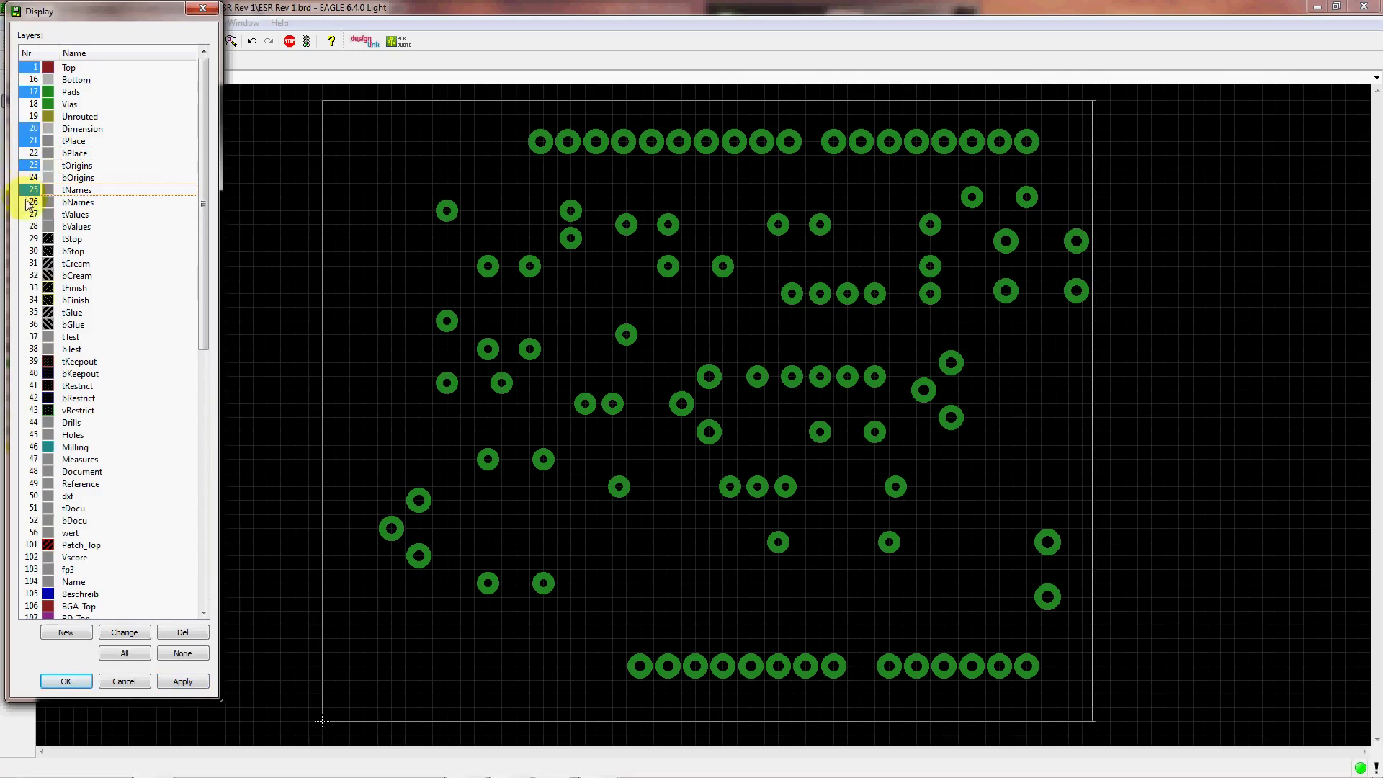
pyautogui.click(29, 240)
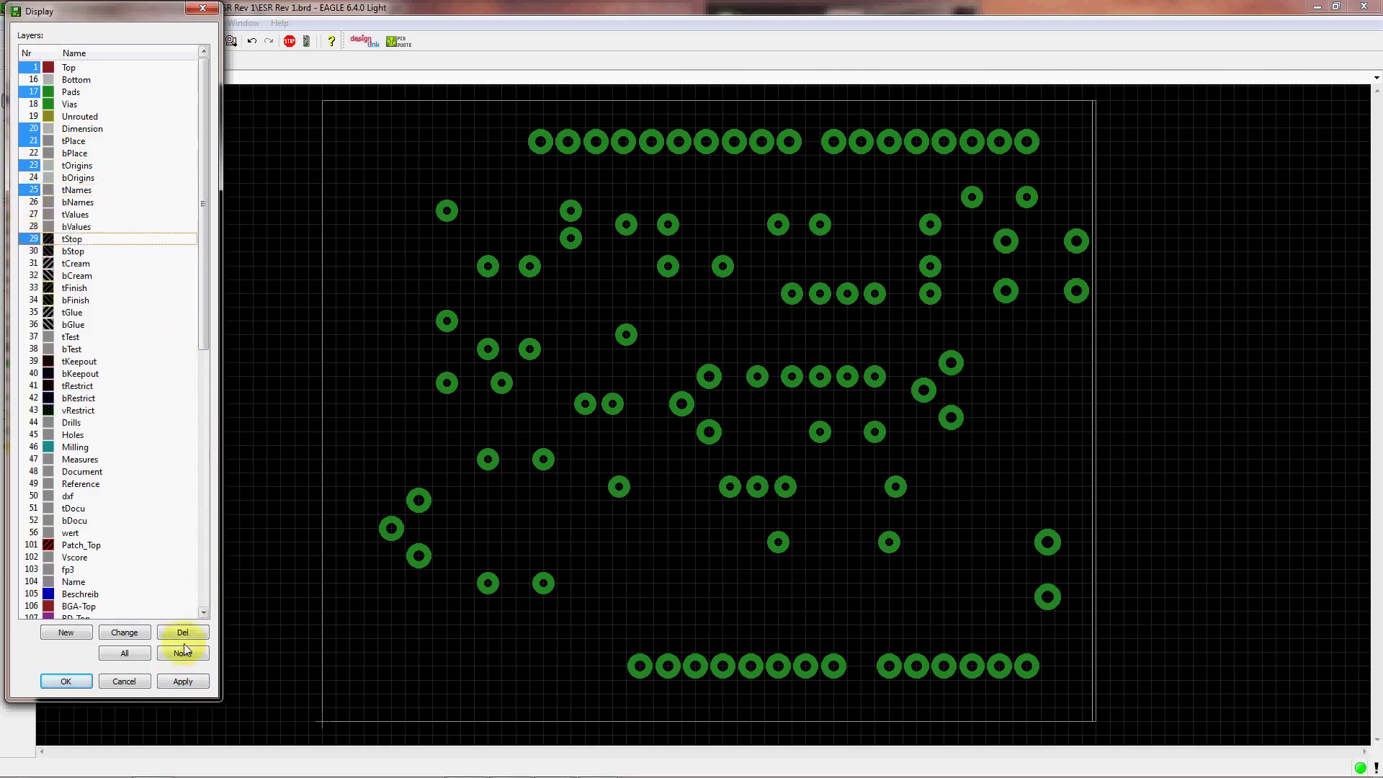
pyautogui.click(183, 682)
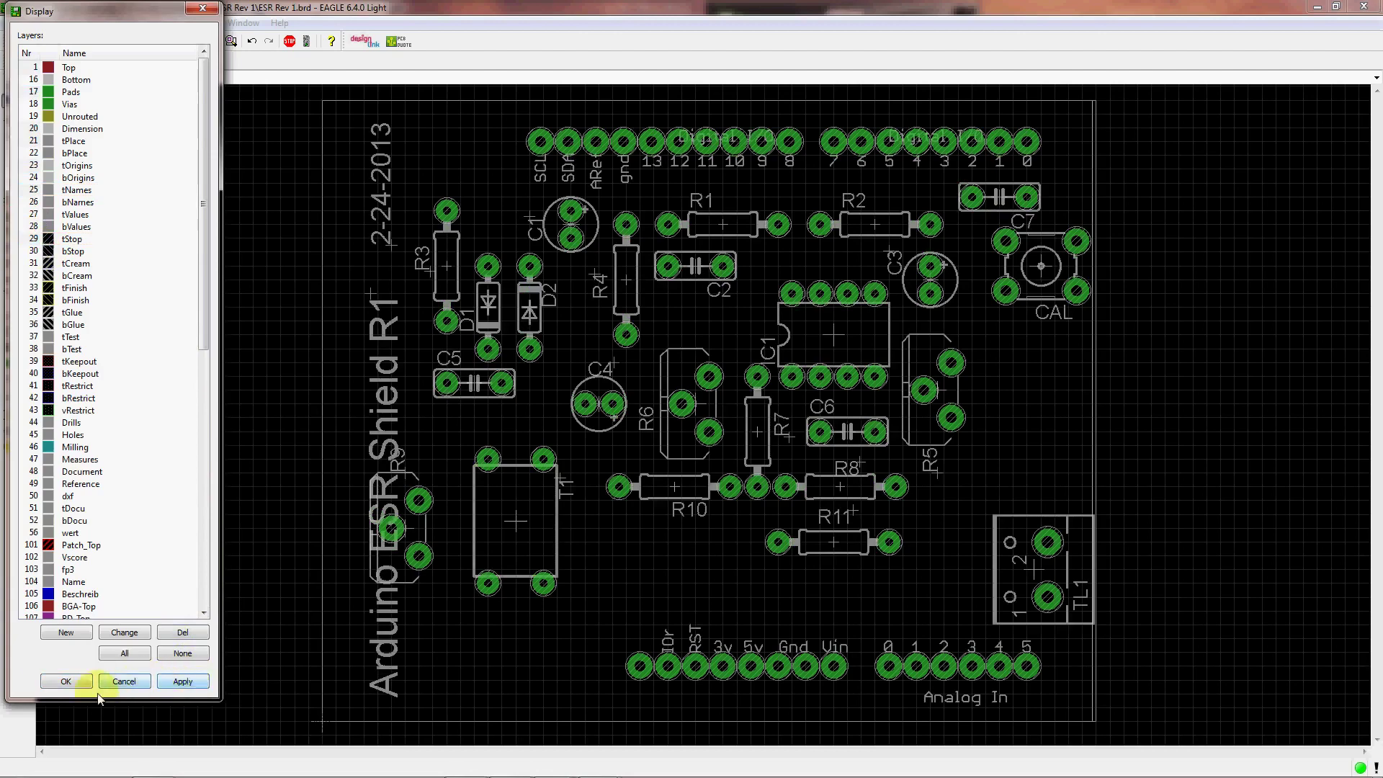
pyautogui.click(65, 681)
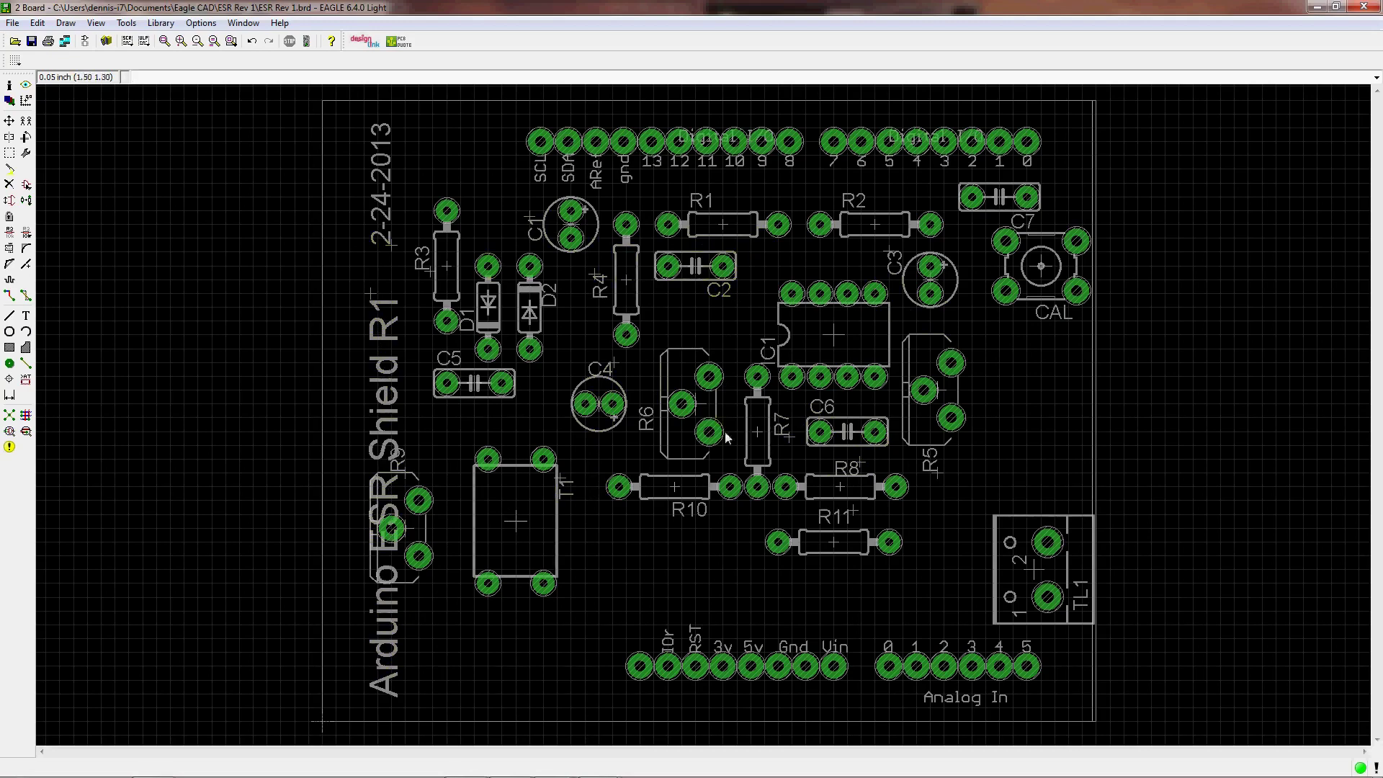
# Move the vertical 'Arduino ESR Shield R1' label slightly further left on the board
pyautogui.click(10, 121)
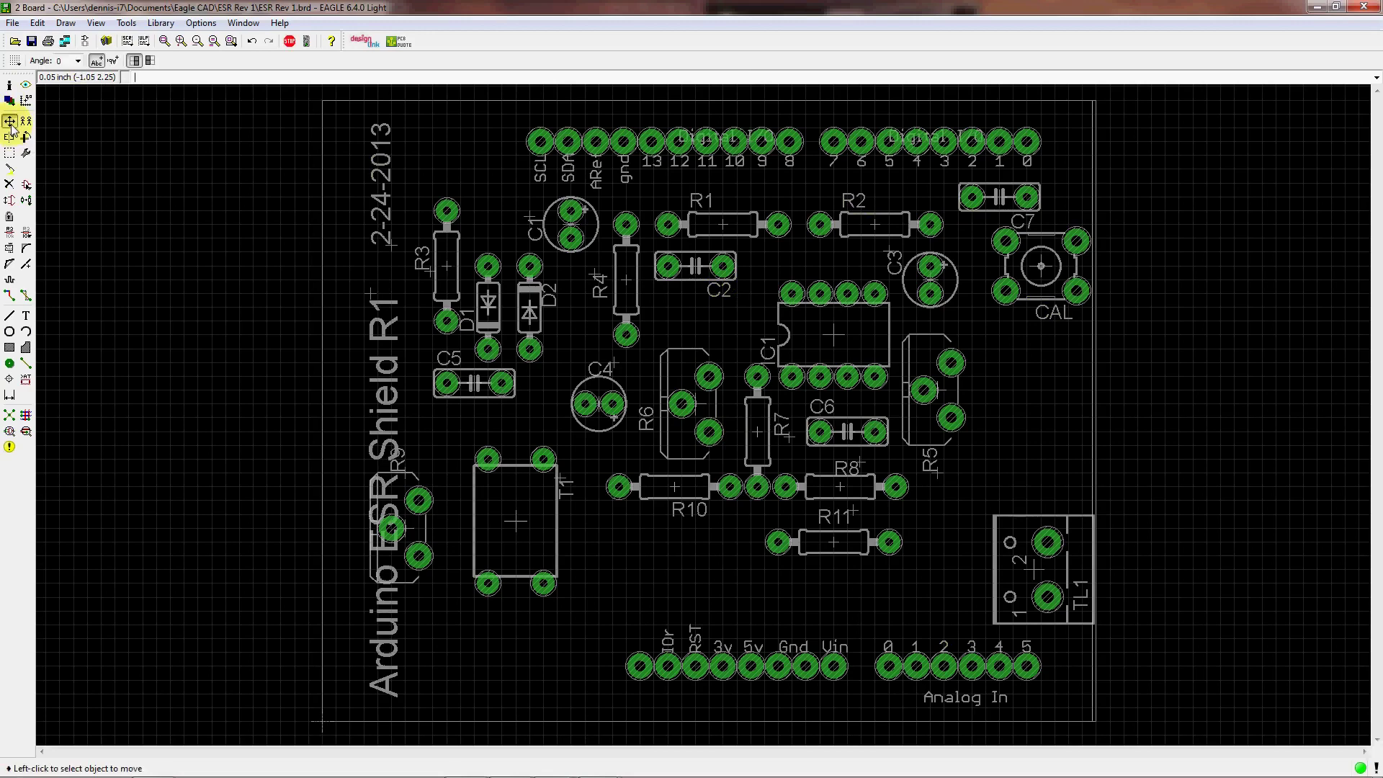
pyautogui.click(370, 293)
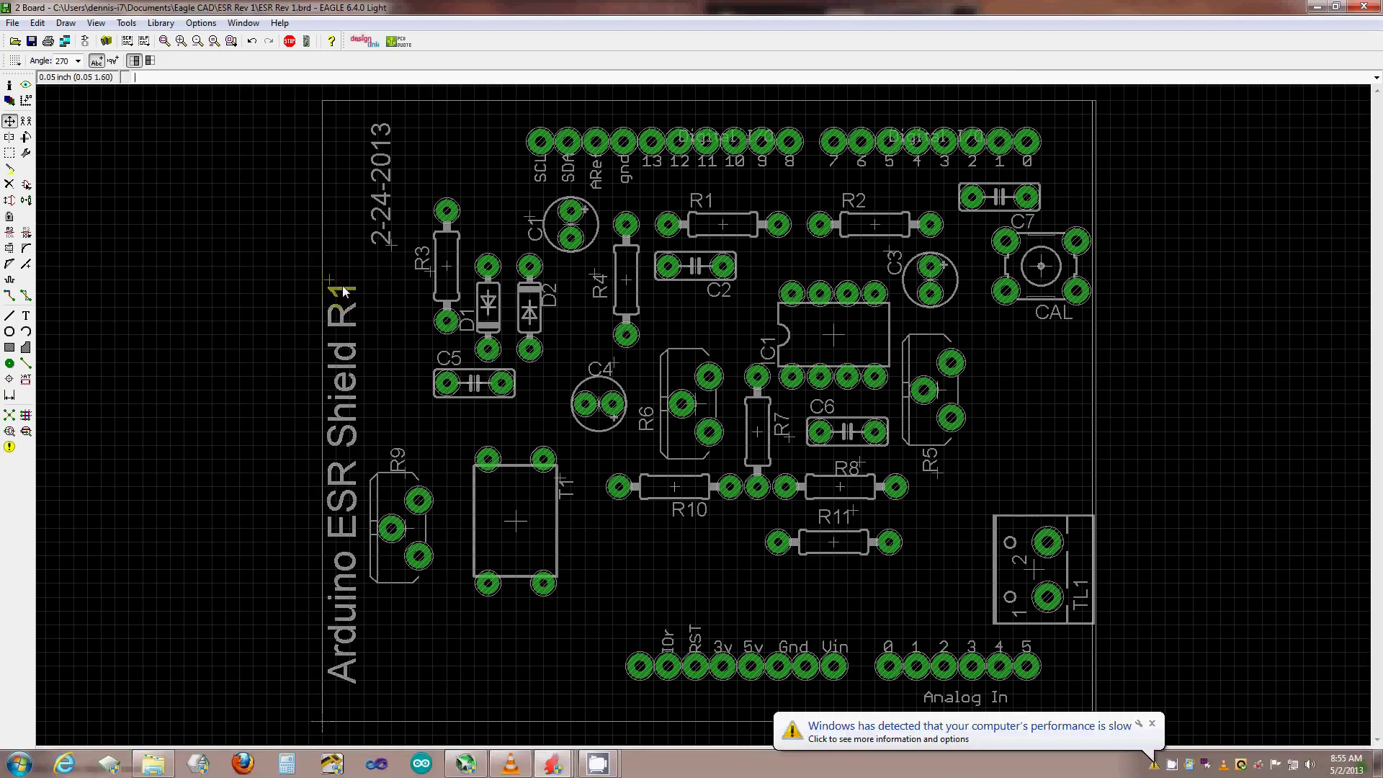
pyautogui.click(343, 285)
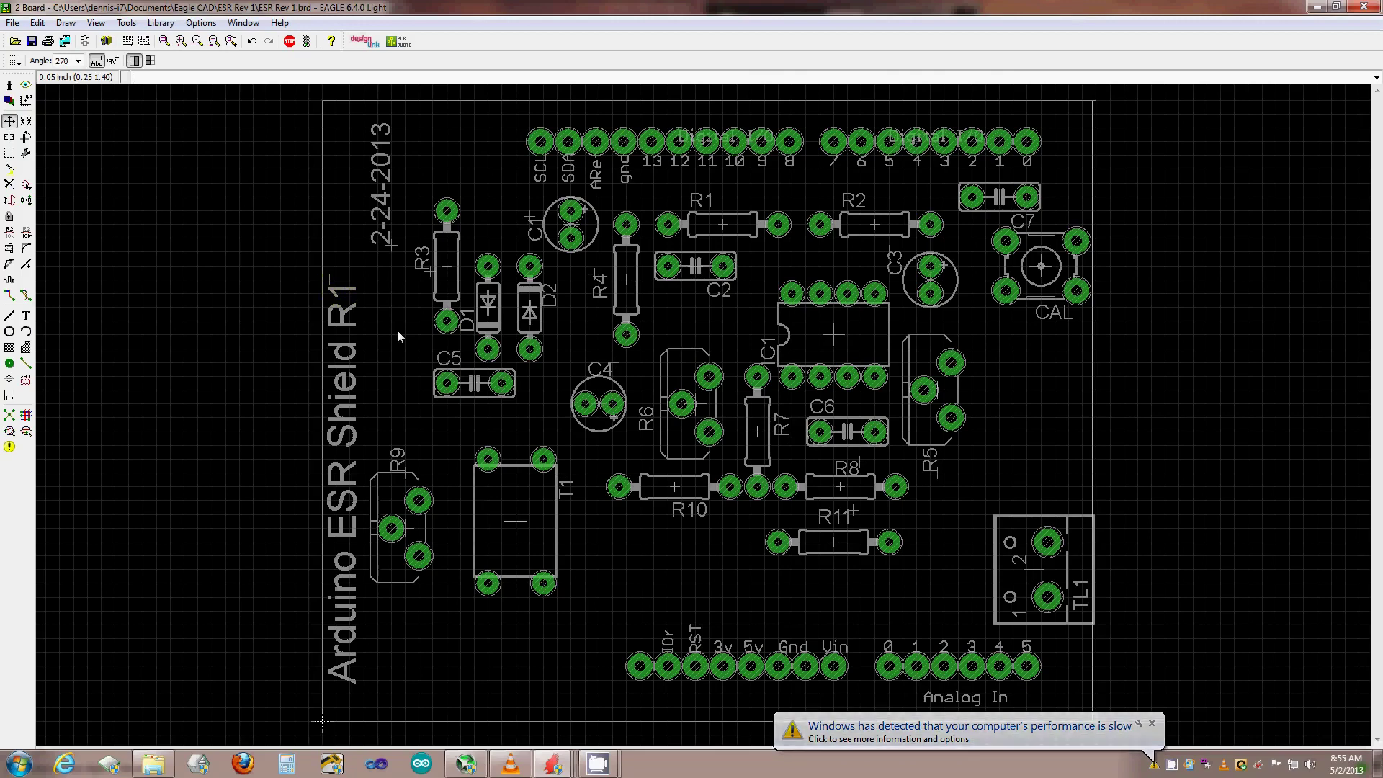
pyautogui.click(1152, 723)
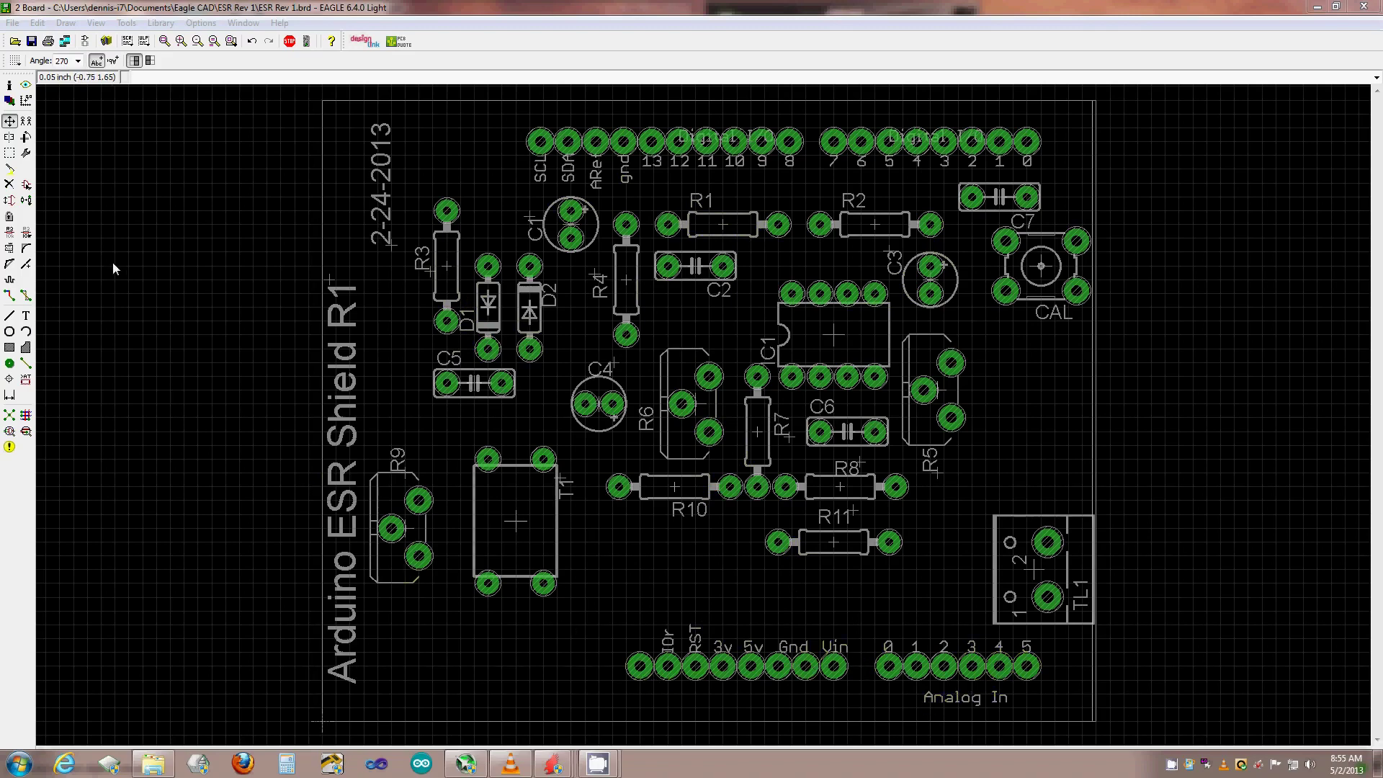
pyautogui.click(47, 42)
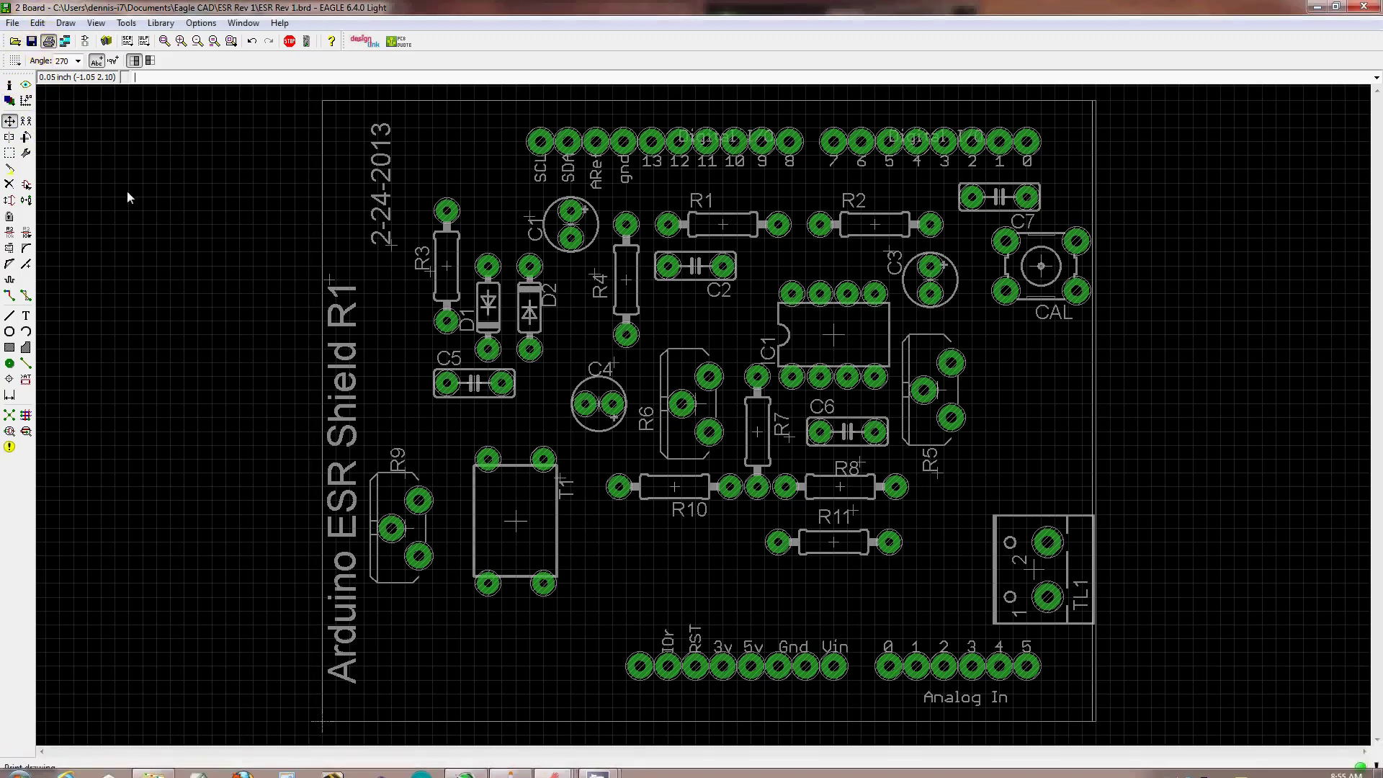
# Set the printer's toner Density Adjustment to Darkest (+6) in its Advanced preferences
pyautogui.moveTo(260, 363); pyautogui.dragTo(417, 160)
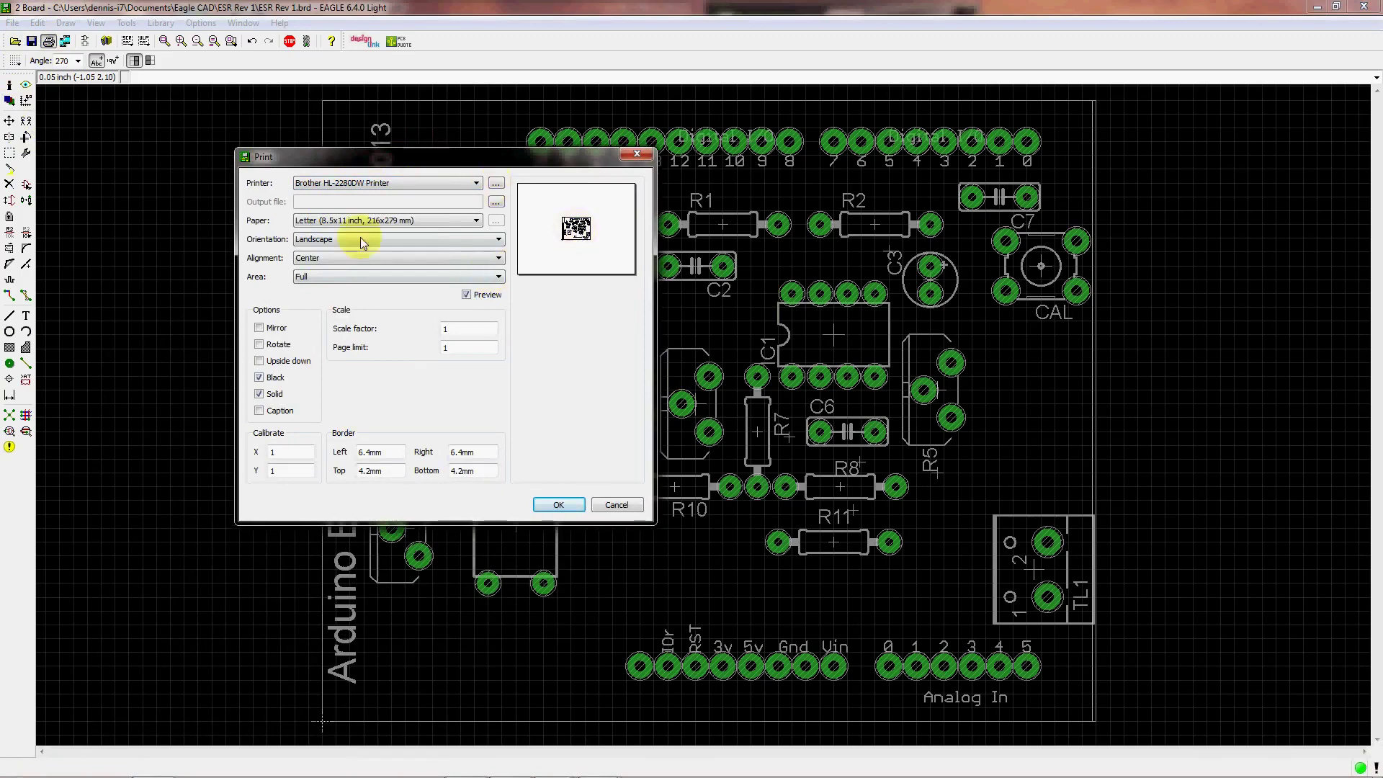
pyautogui.click(496, 184)
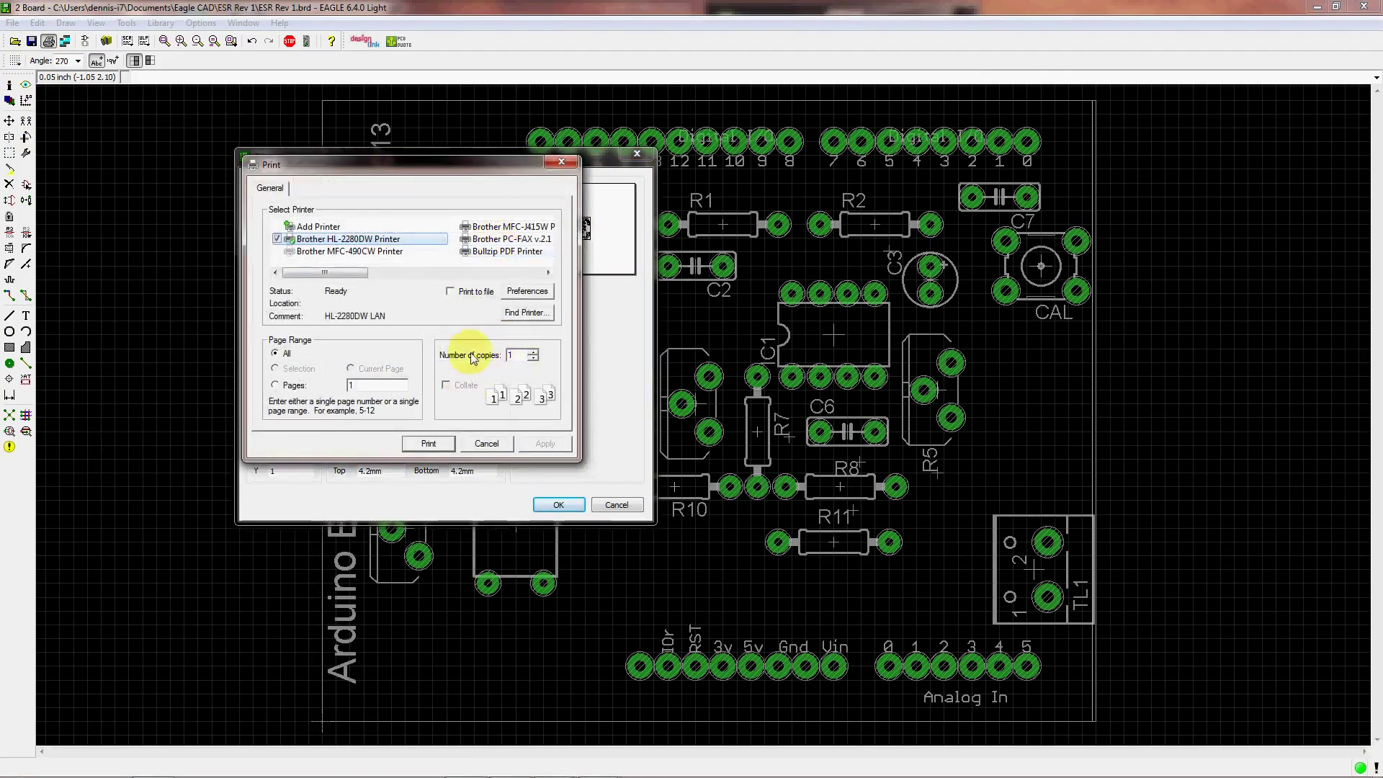
pyautogui.click(533, 296)
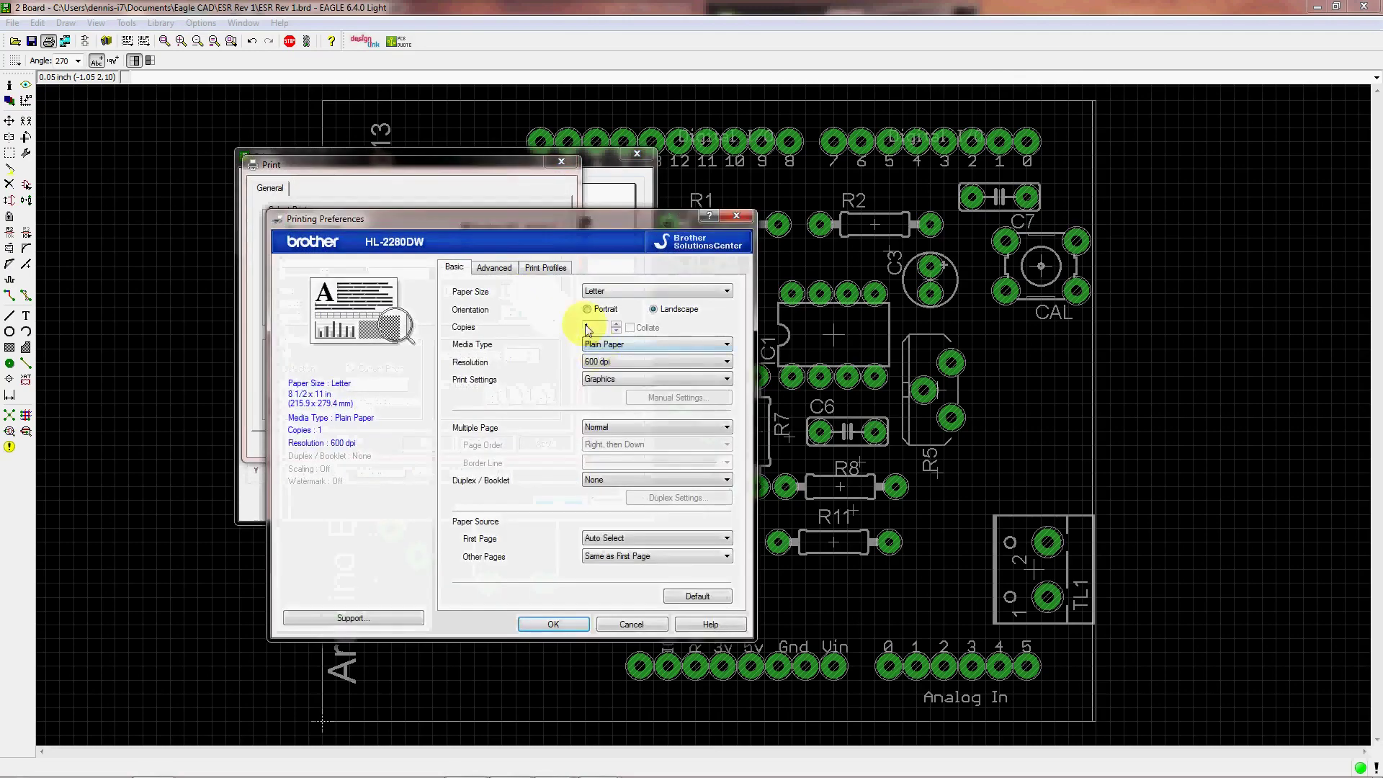
pyautogui.click(498, 270)
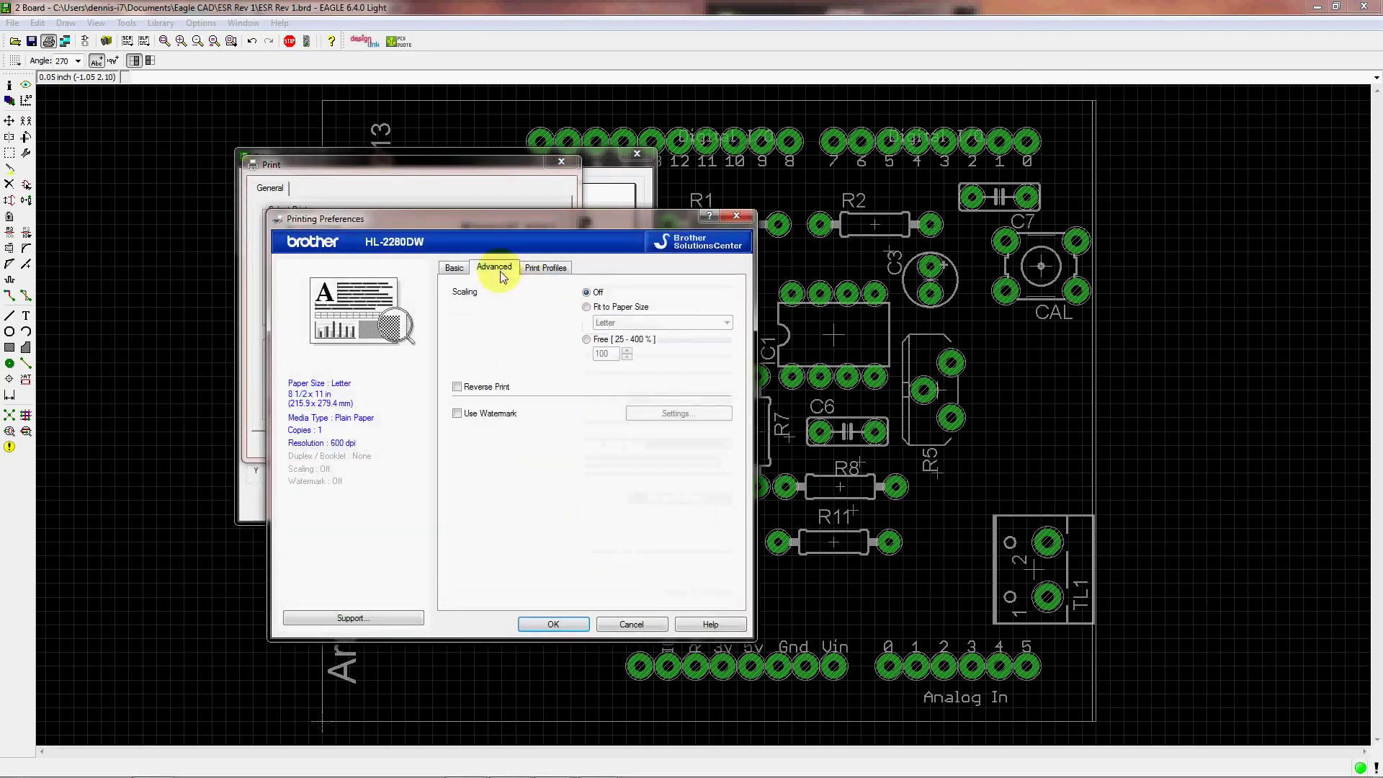
pyautogui.click(648, 502)
pyautogui.click(353, 314)
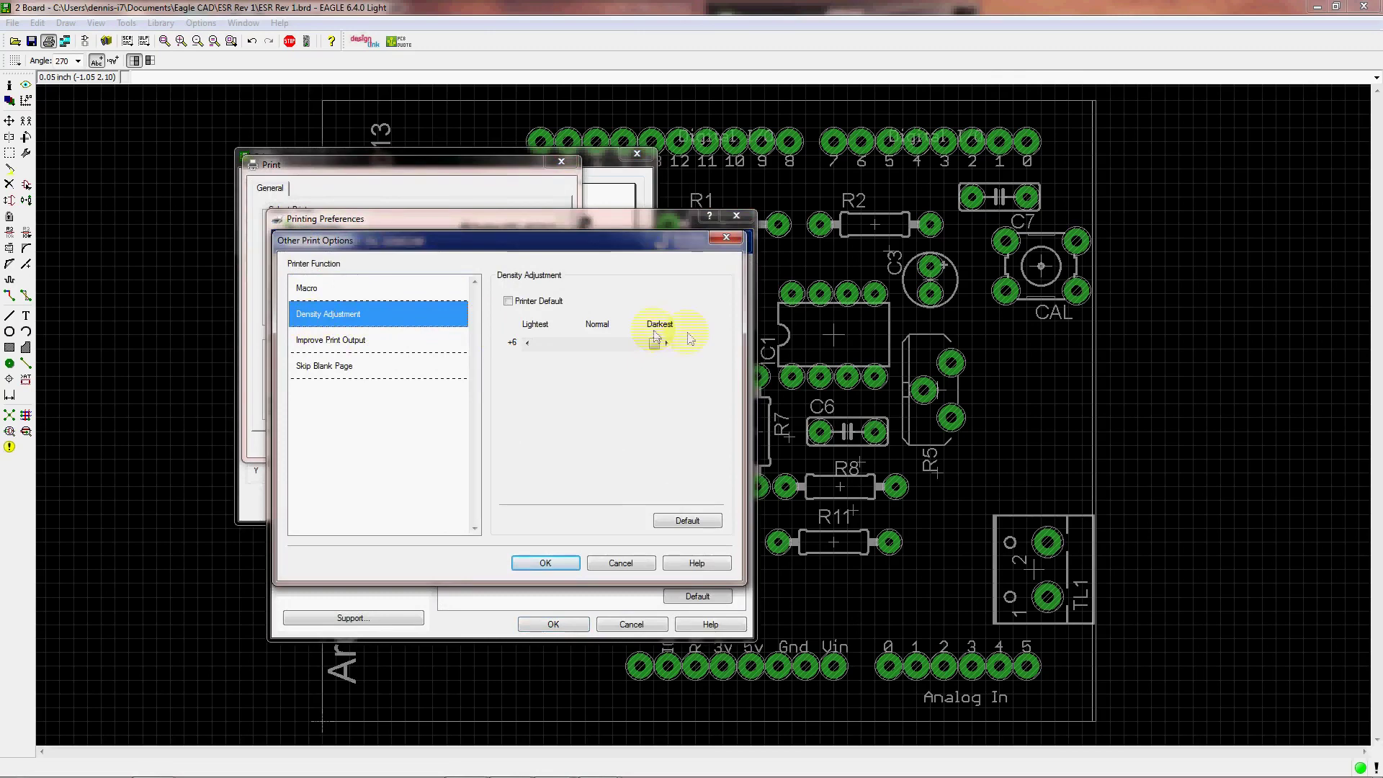
pyautogui.click(544, 563)
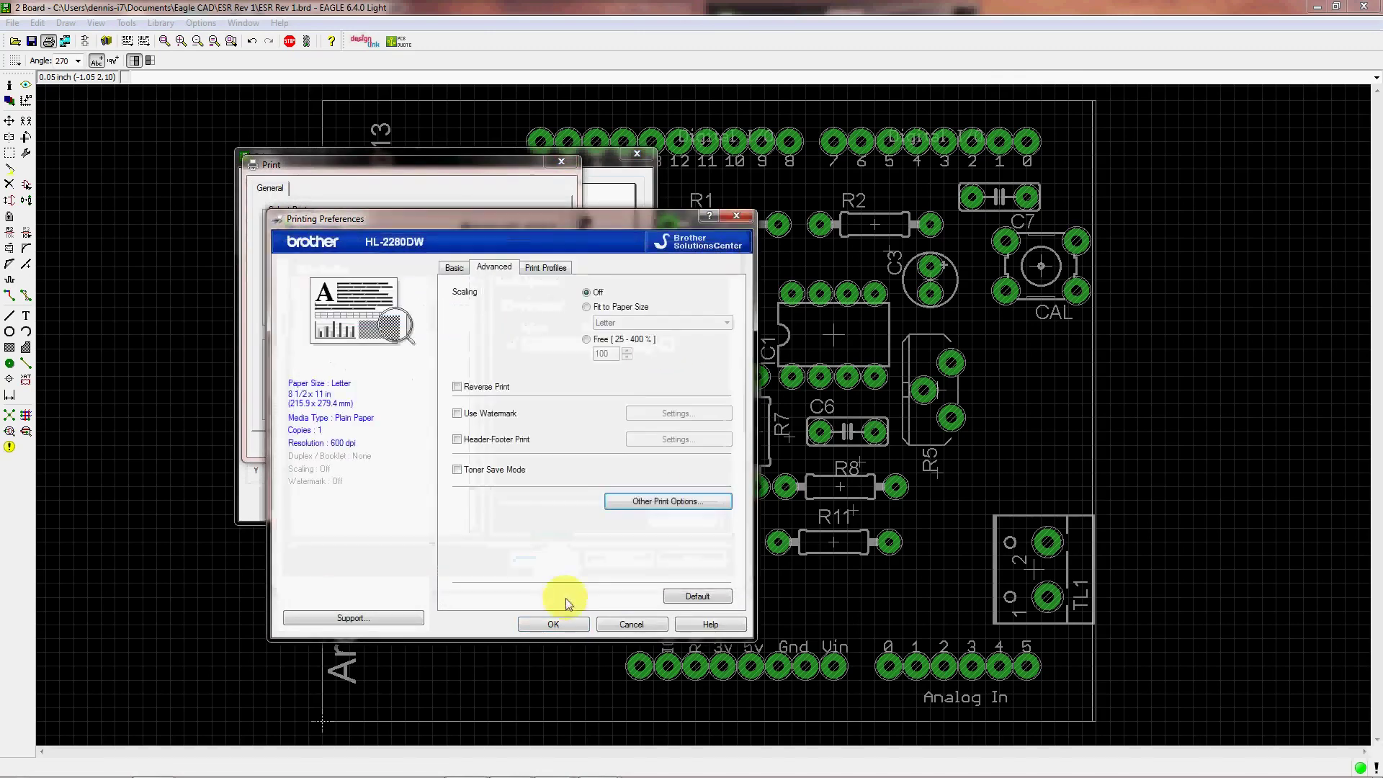
pyautogui.click(566, 625)
# Tick Mirror in the board's print settings and print it
pyautogui.click(499, 444)
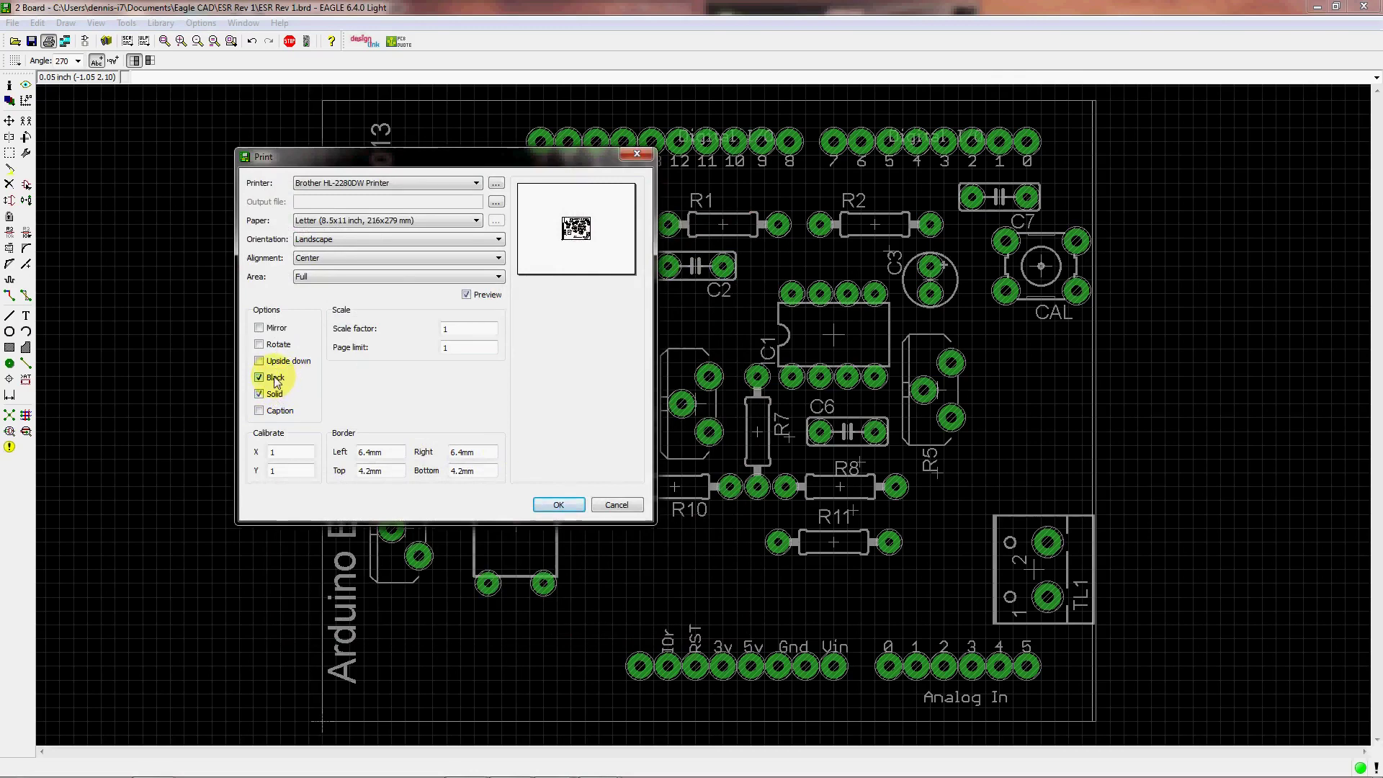
pyautogui.click(260, 328)
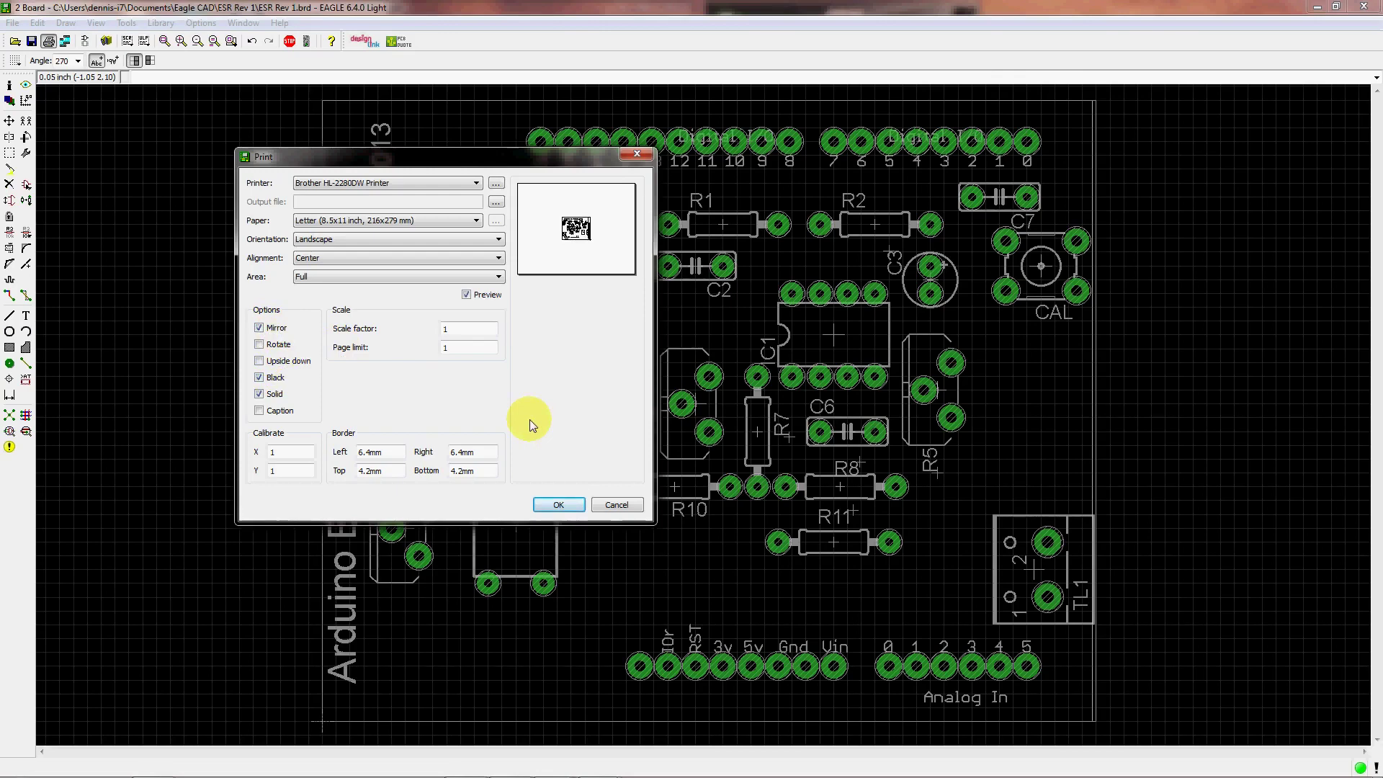
pyautogui.click(569, 504)
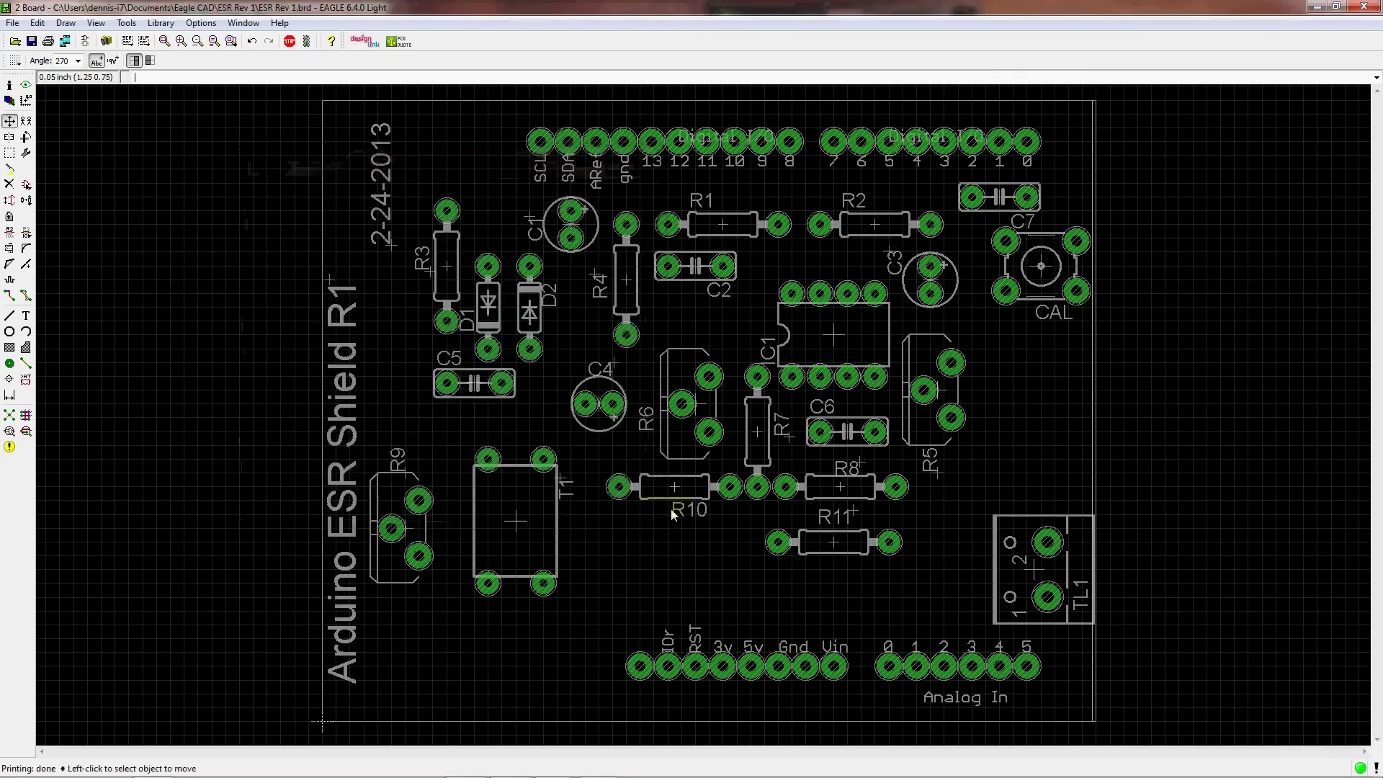